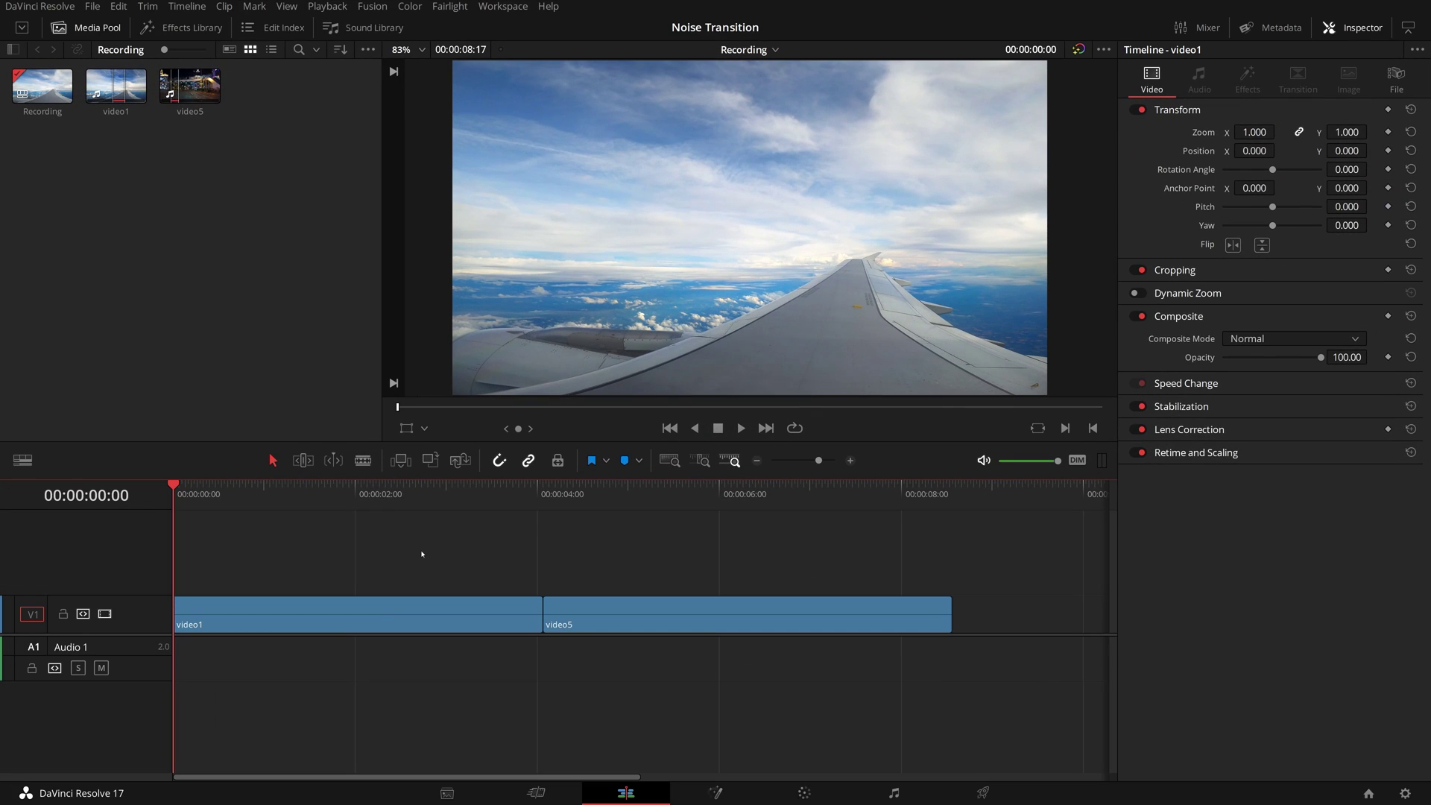
- Drag Fusion Transitions > Cross Dissolve from Video Transitions onto the video1/video5 cut
left_click_drag(177, 490, 434, 525)
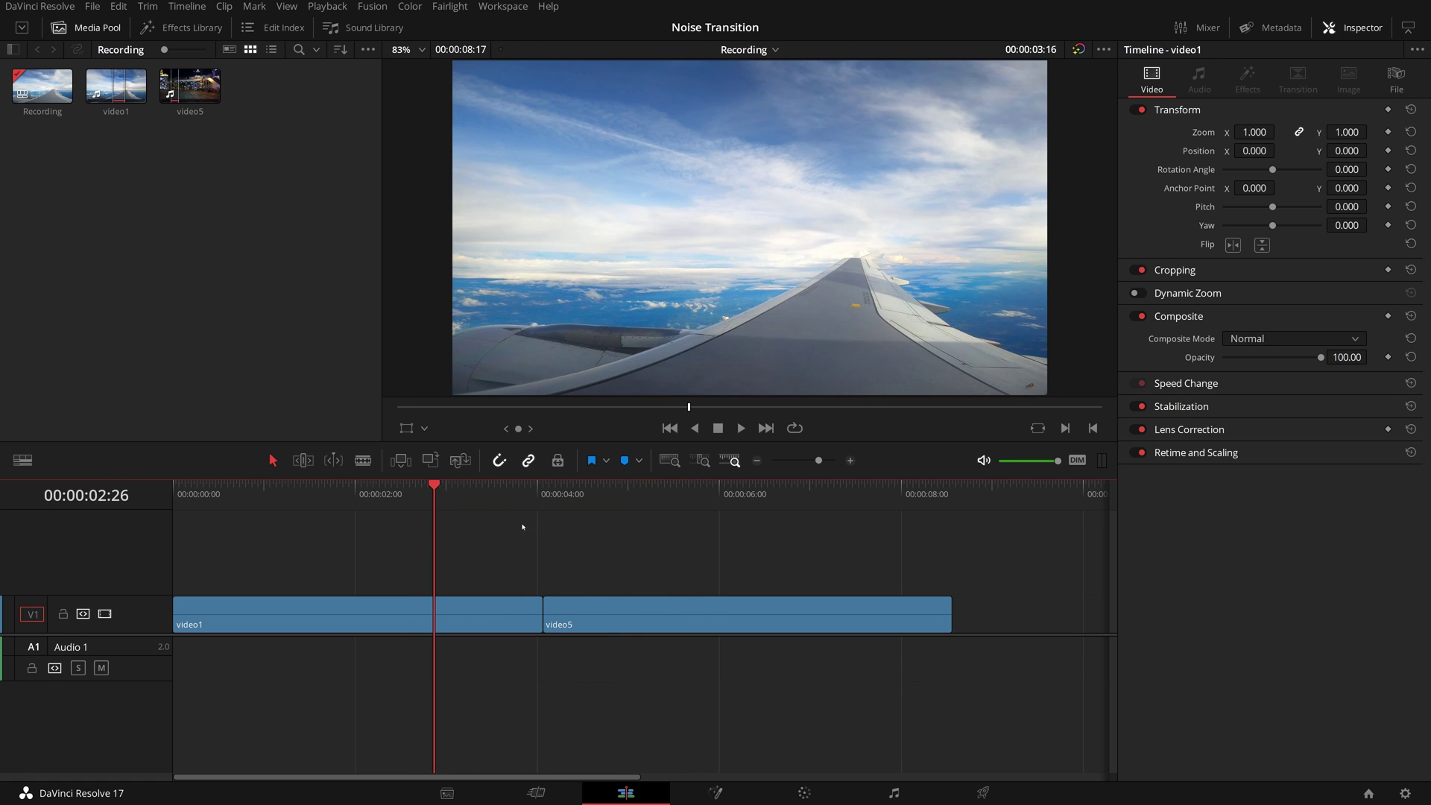
left_click(182, 28)
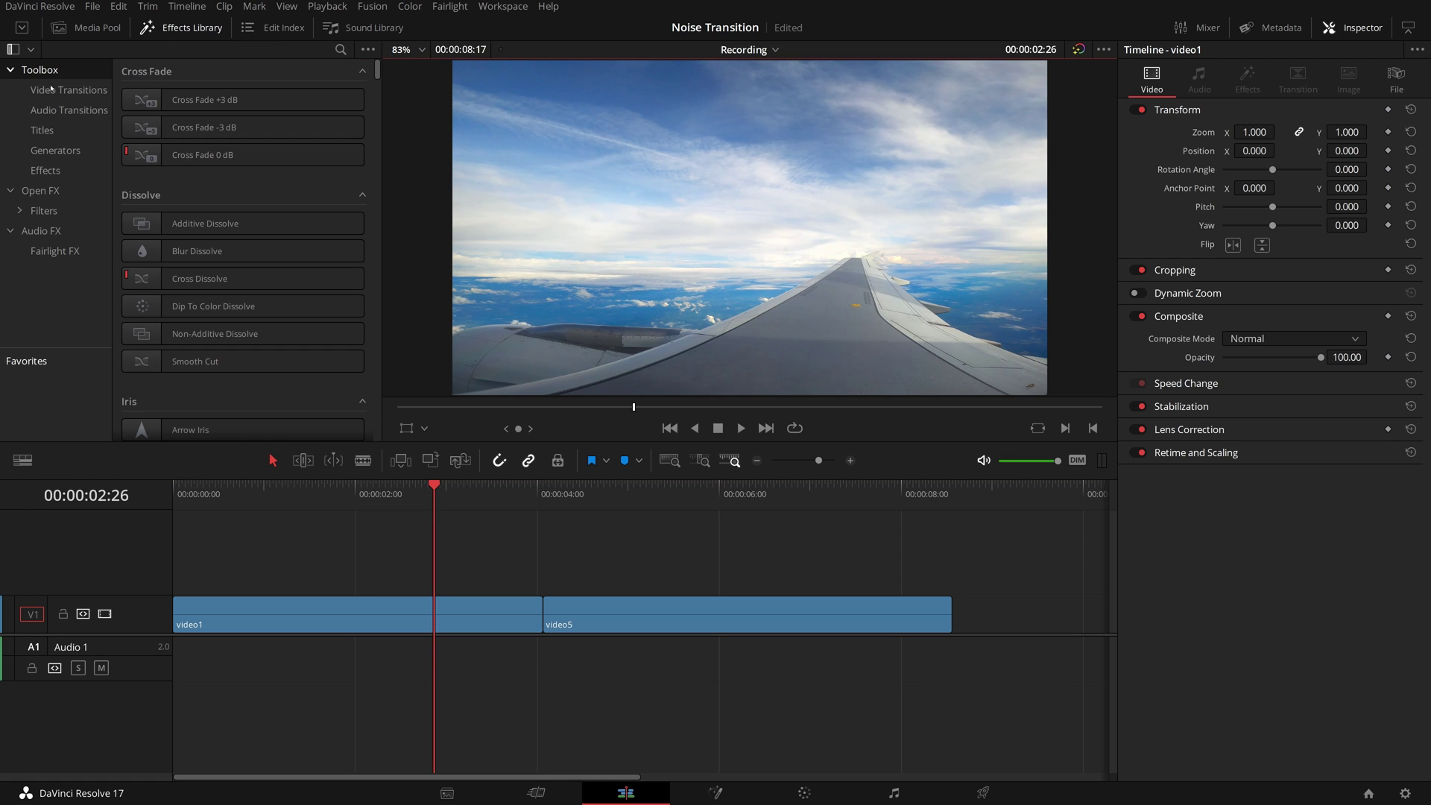
left_click(61, 91)
scroll(313, 246, "down", 10)
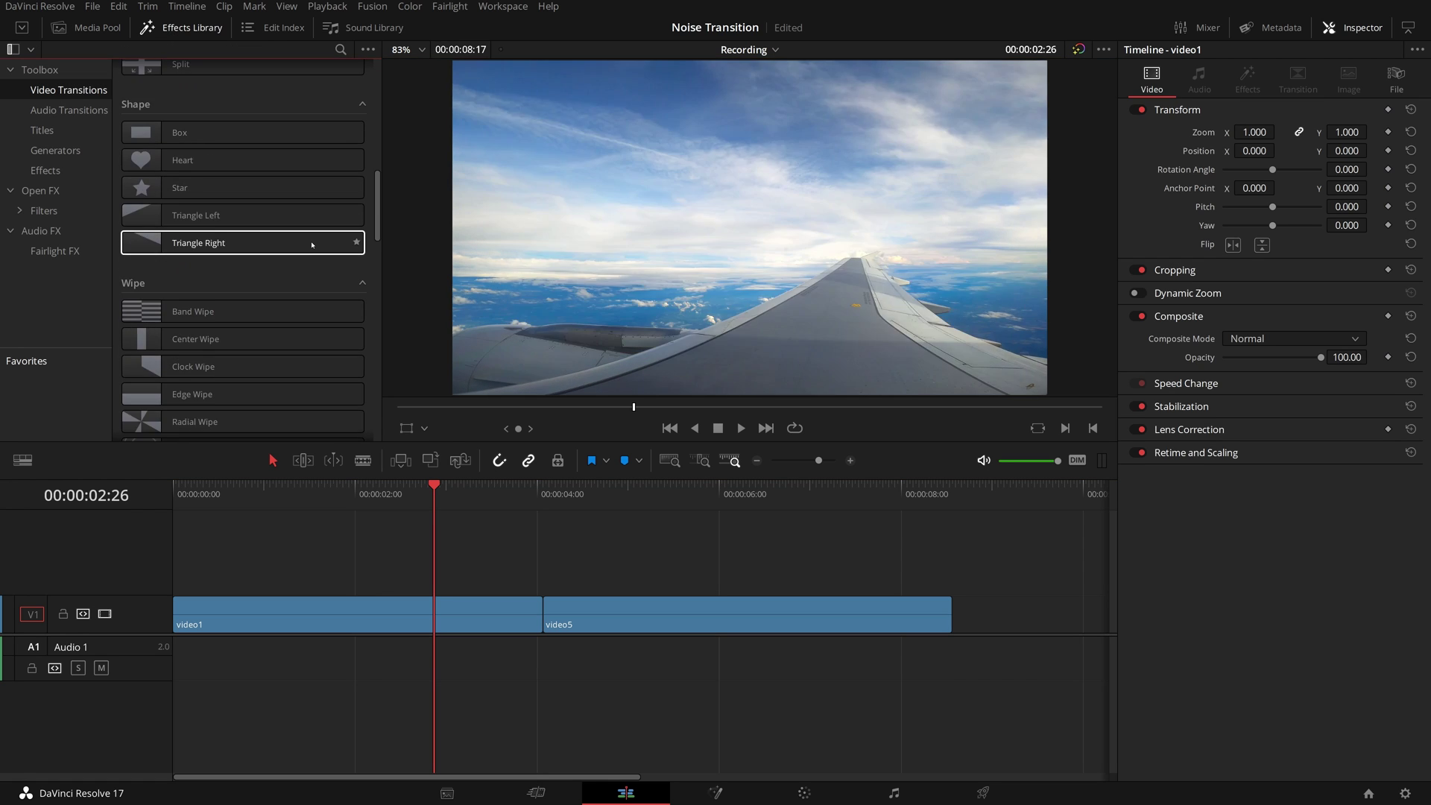
scroll(312, 246, "down", 5)
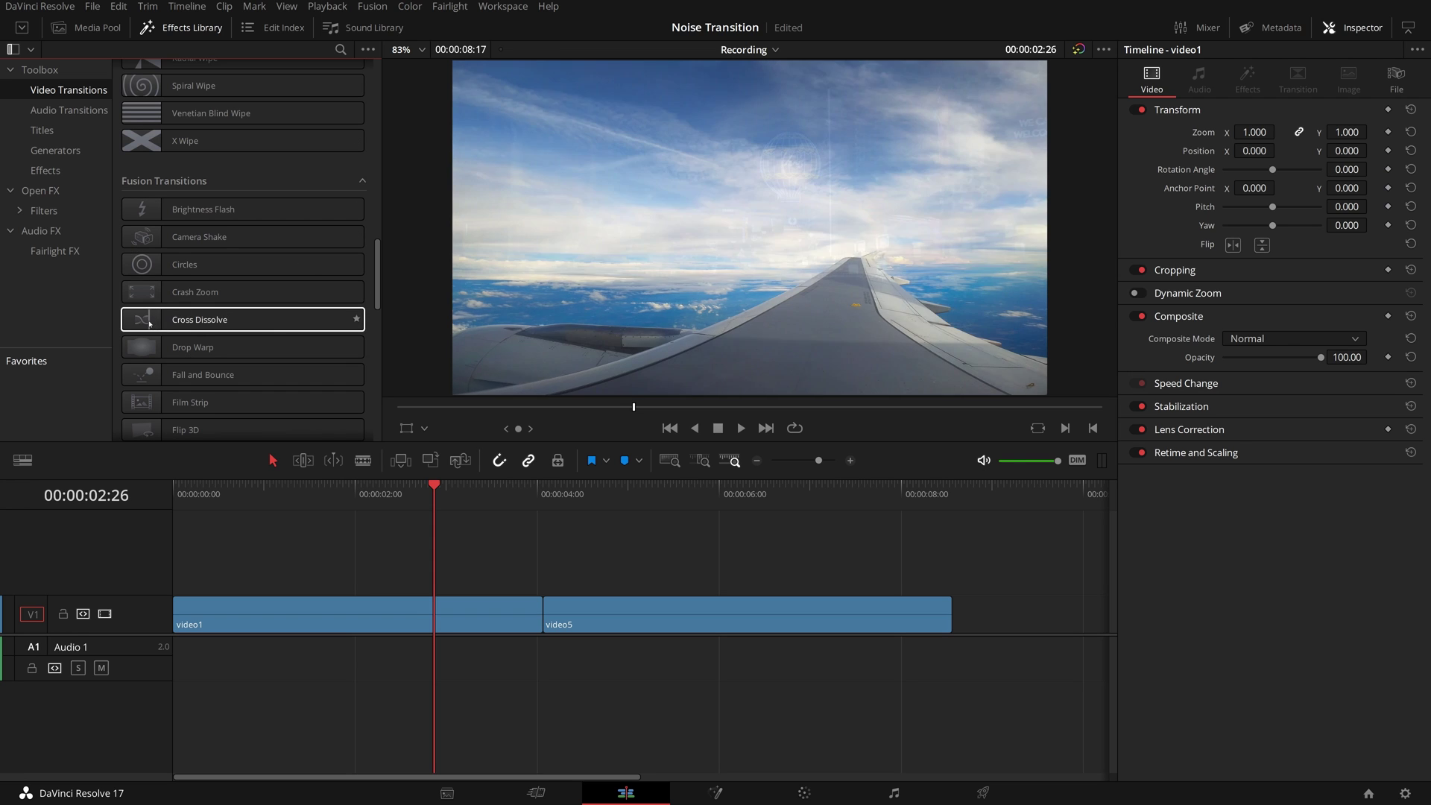
left_click_drag(149, 323, 571, 605)
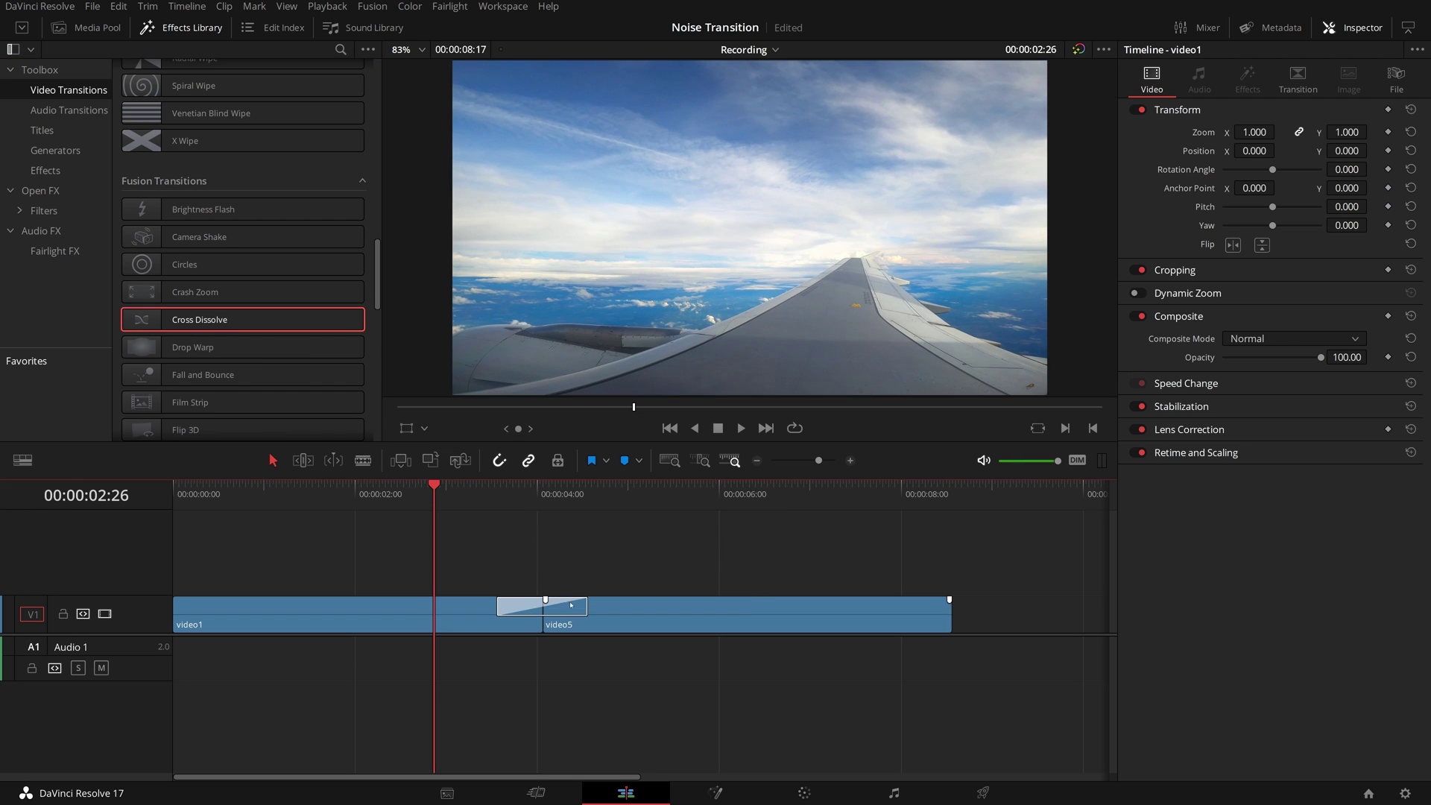
- Scrub across the new 1.0-second transition to preview it, then select it
left_click(499, 494)
left_click_drag(499, 493, 579, 513)
left_click(568, 605)
- Open the transition in the Fusion page and move MediaIn2 down beside MediaIn1
right_click(570, 608)
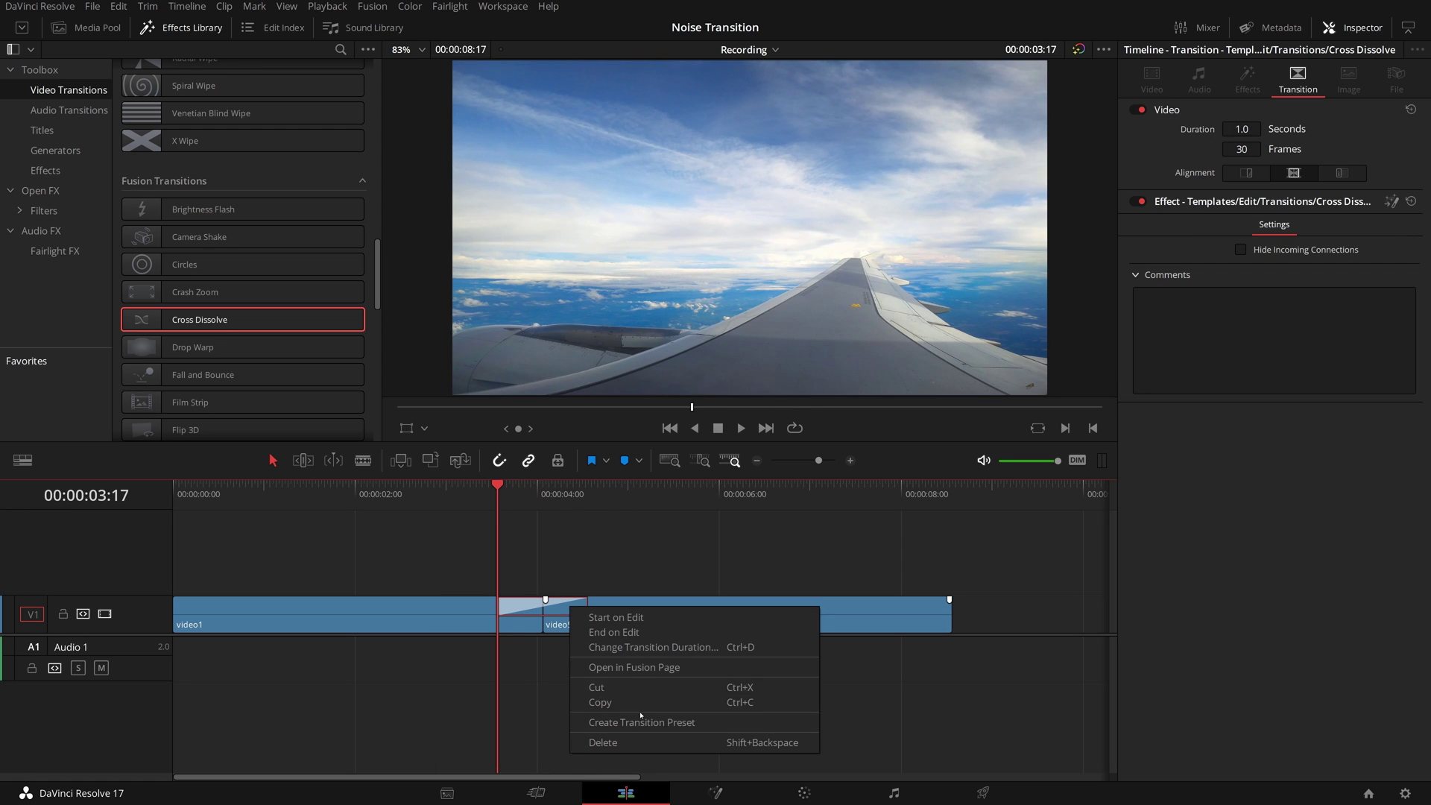
left_click(628, 668)
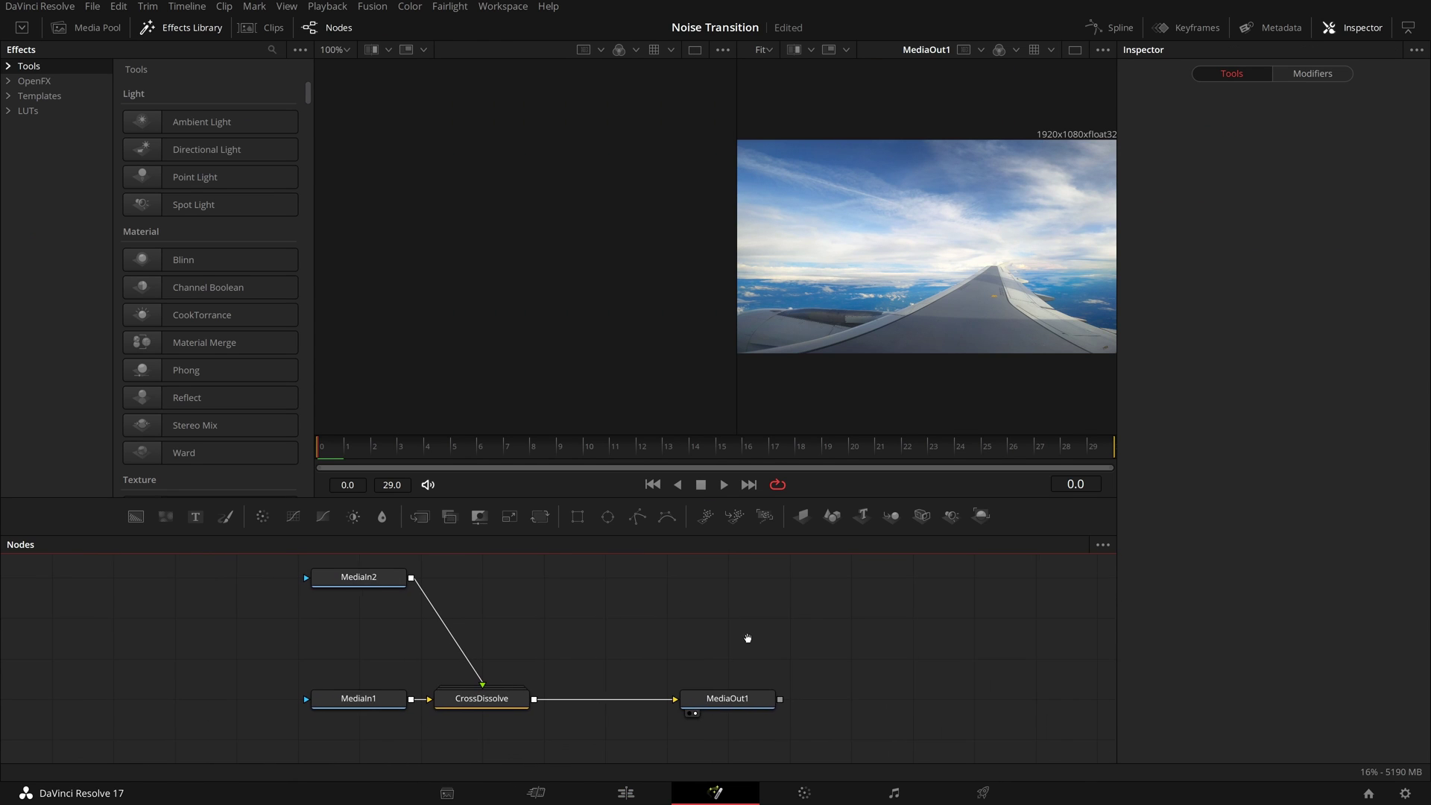
left_click_drag(381, 584, 381, 665)
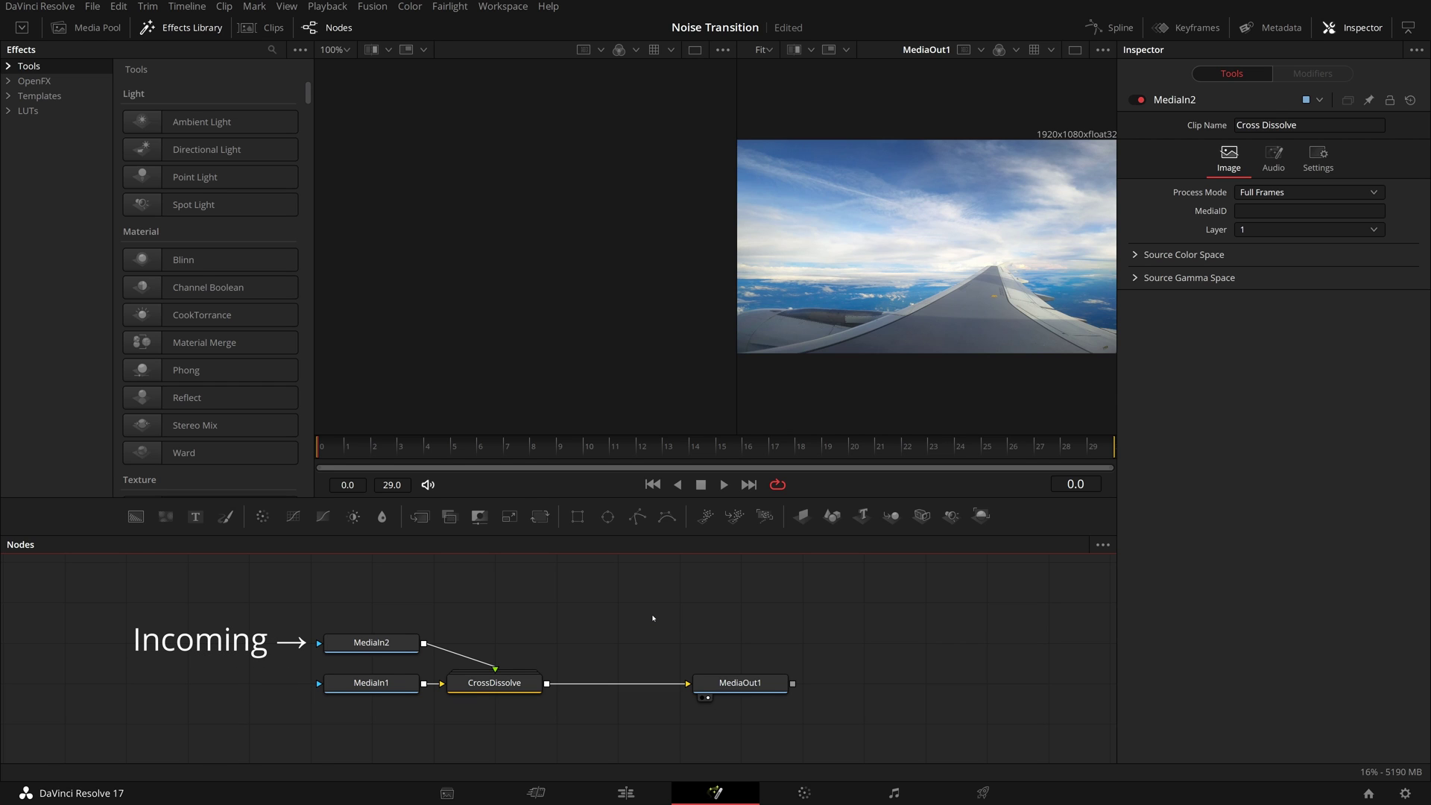
- Expand and collapse the CrossDissolve group to inspect it, then delete the CrossDissolve node
left_click(489, 683)
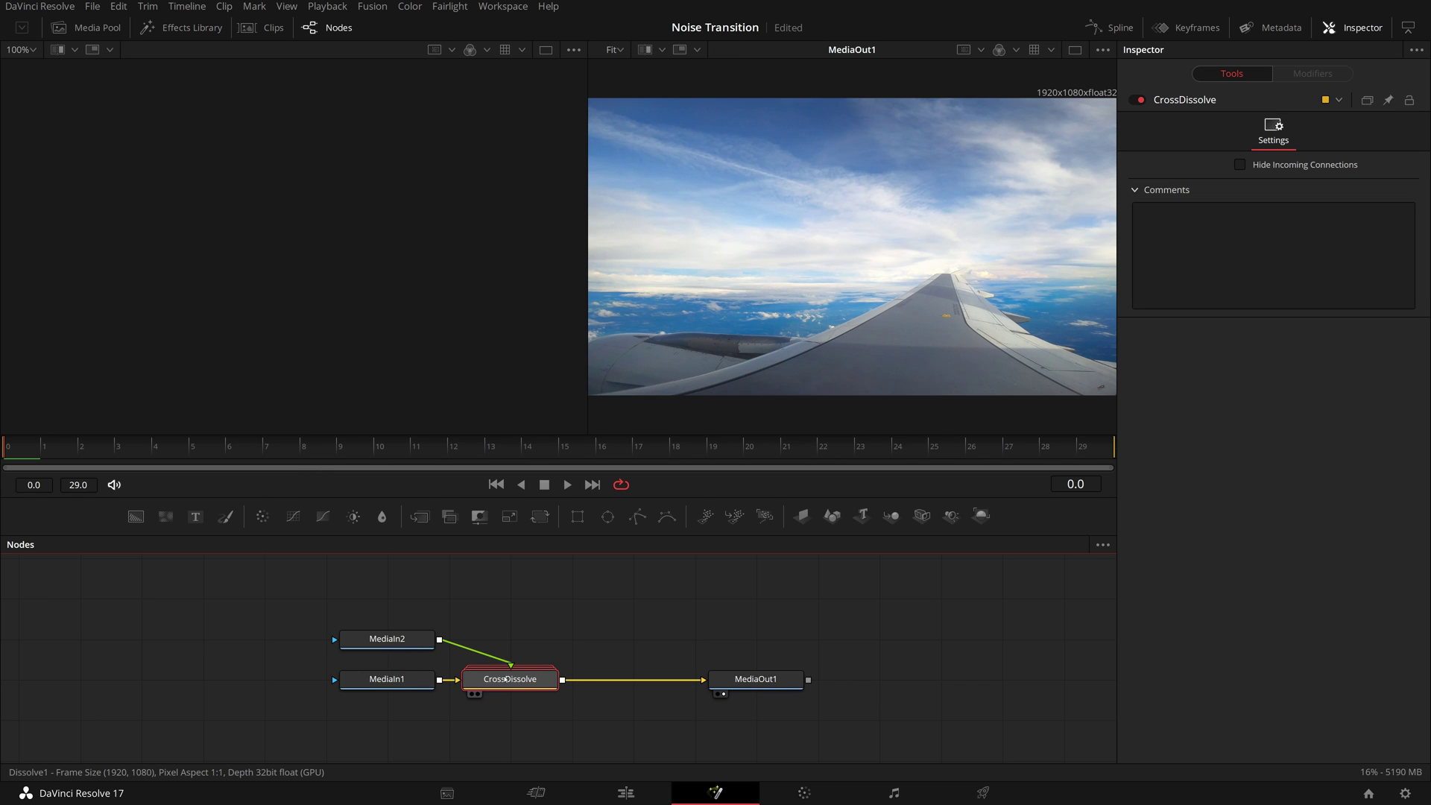
double_click(507, 679)
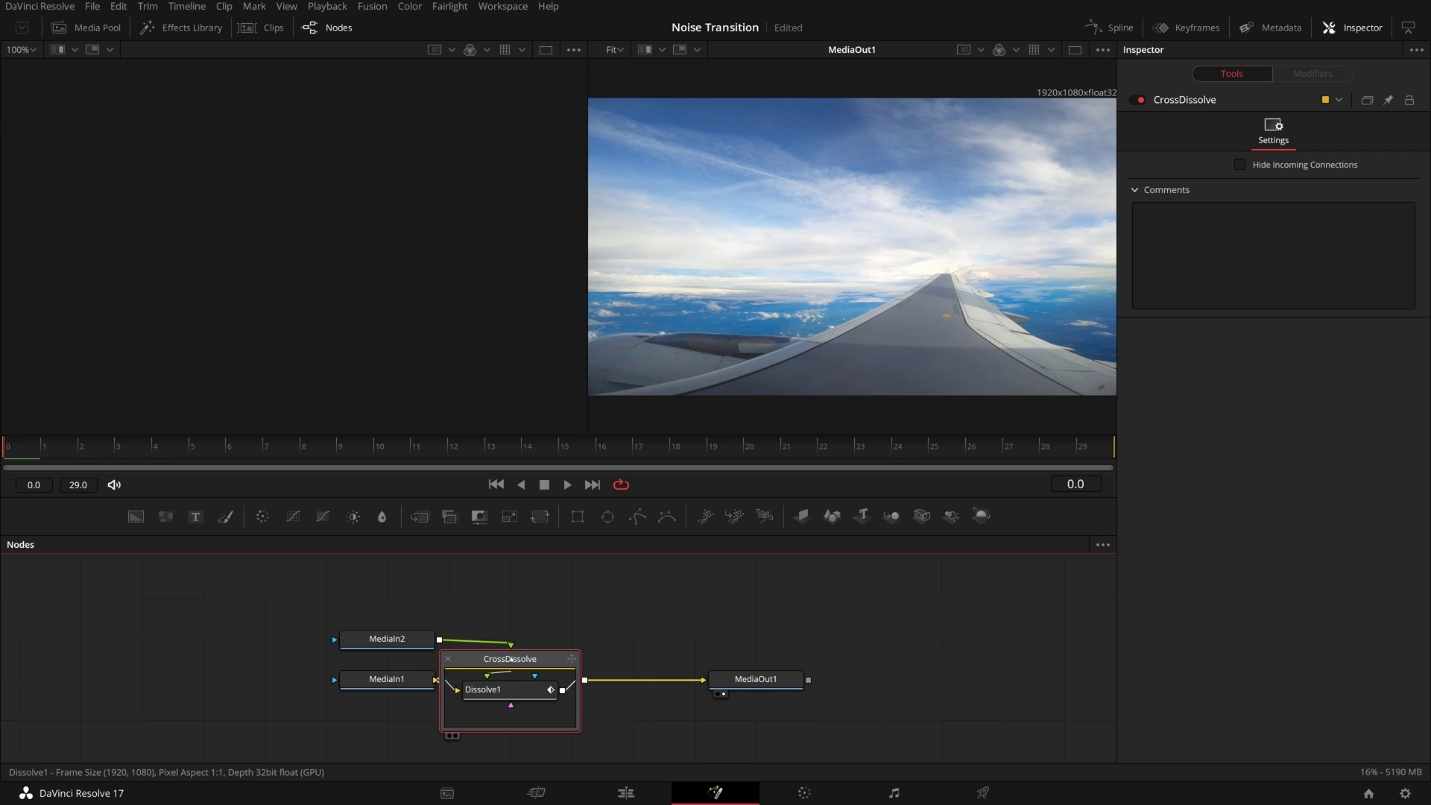
left_click_drag(511, 658, 587, 659)
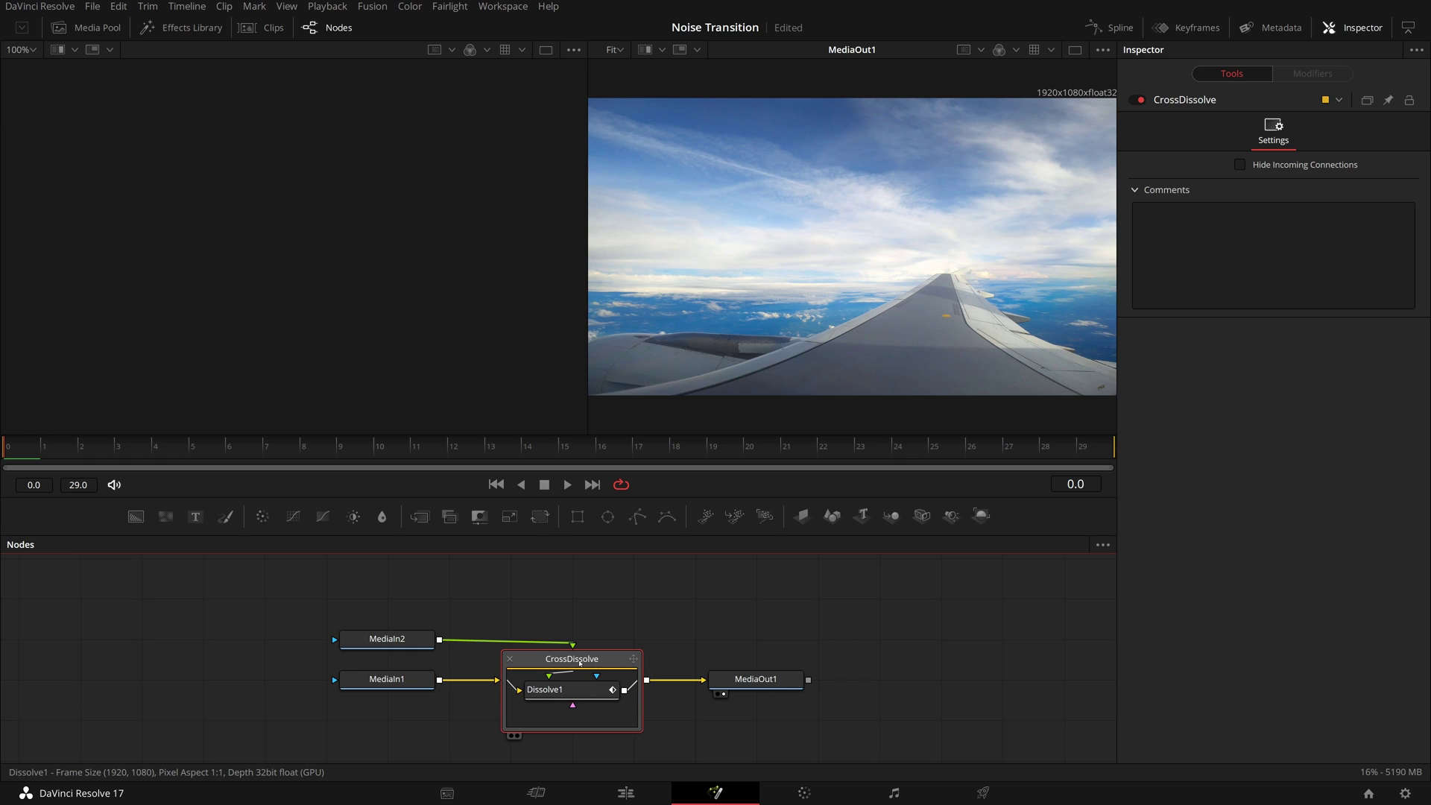
left_click(702, 657)
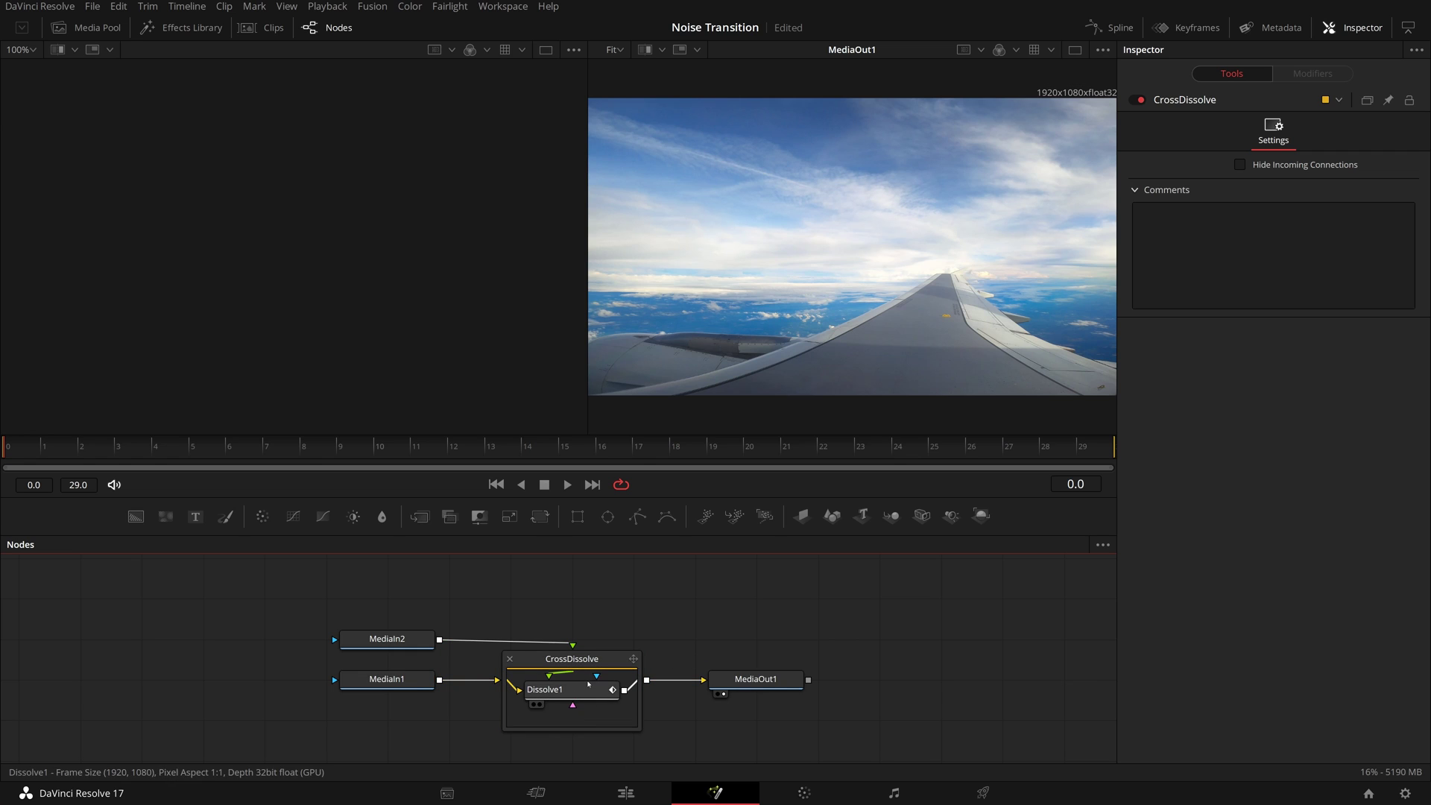
left_click(581, 670)
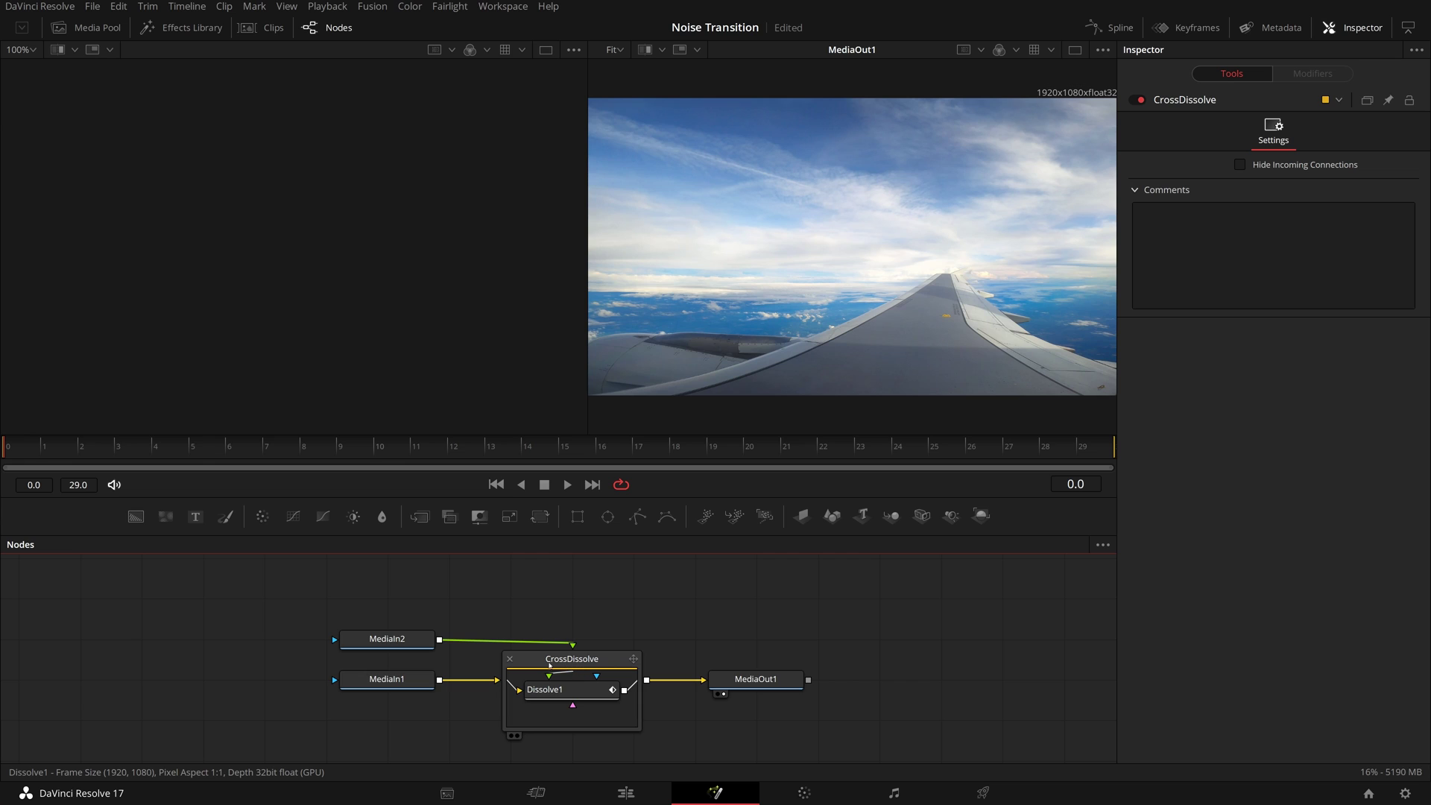
left_click(511, 659)
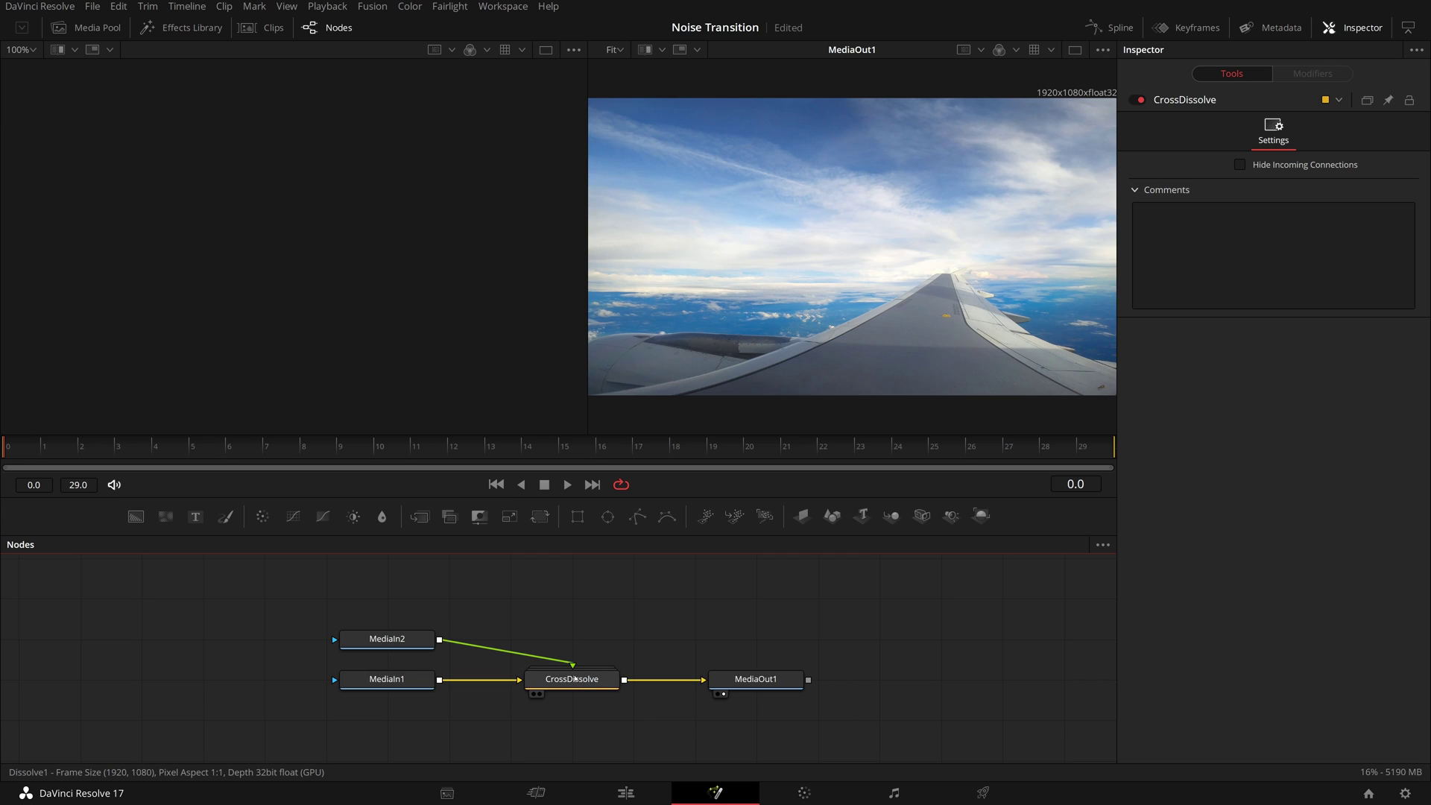
left_click(572, 679)
key("Delete")
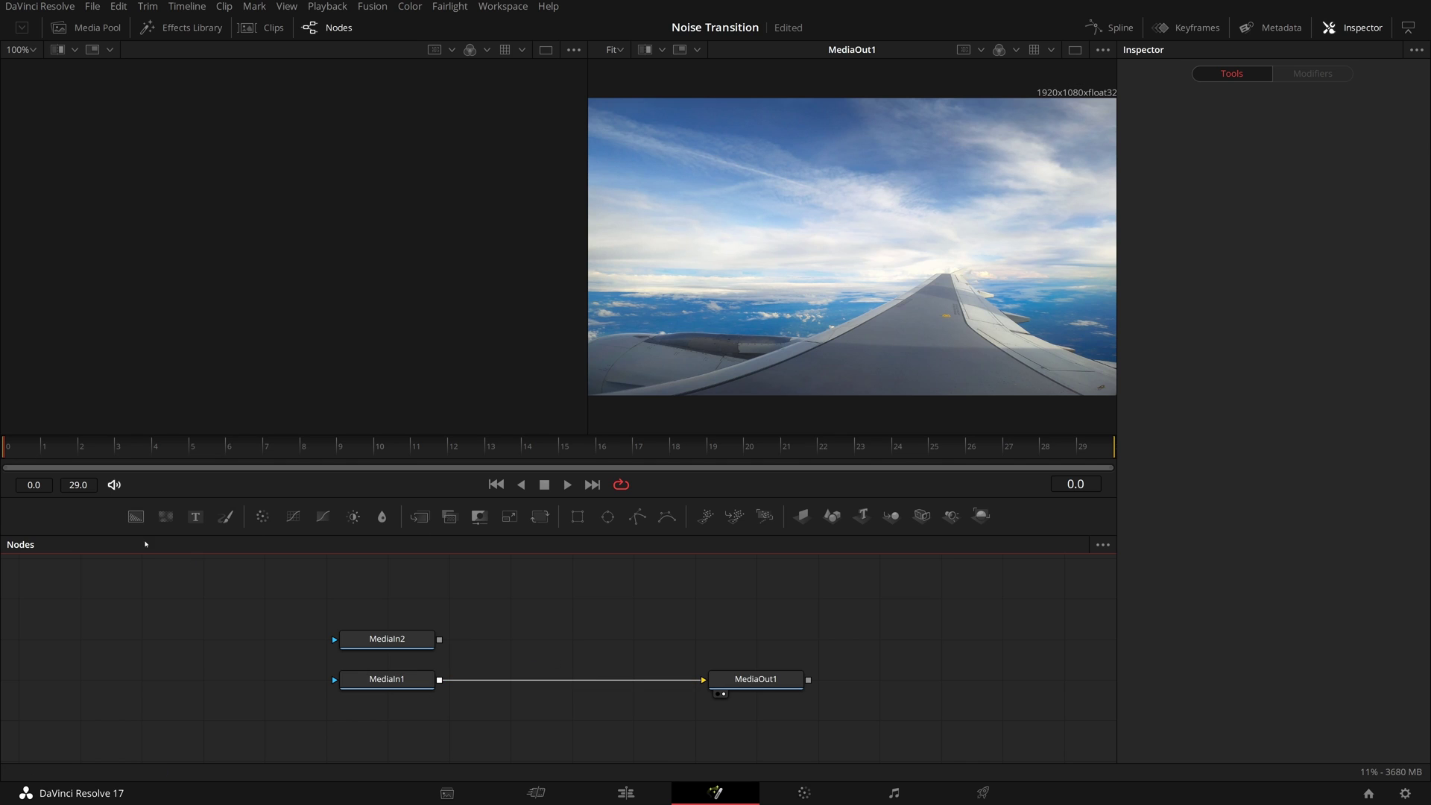
- Add a Background node to the graph with an Ellipse mask
left_click_drag(135, 517, 389, 606)
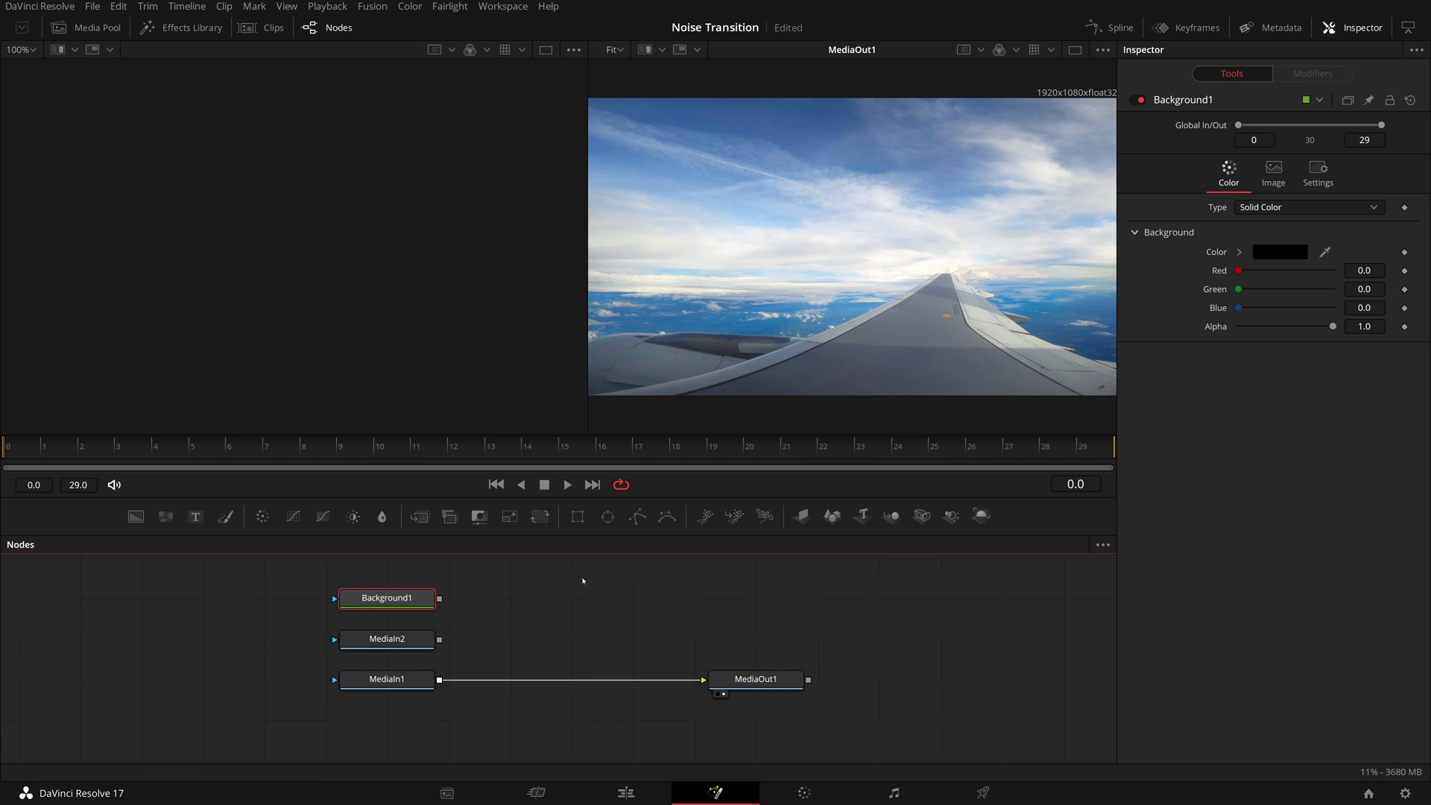
left_click(607, 518)
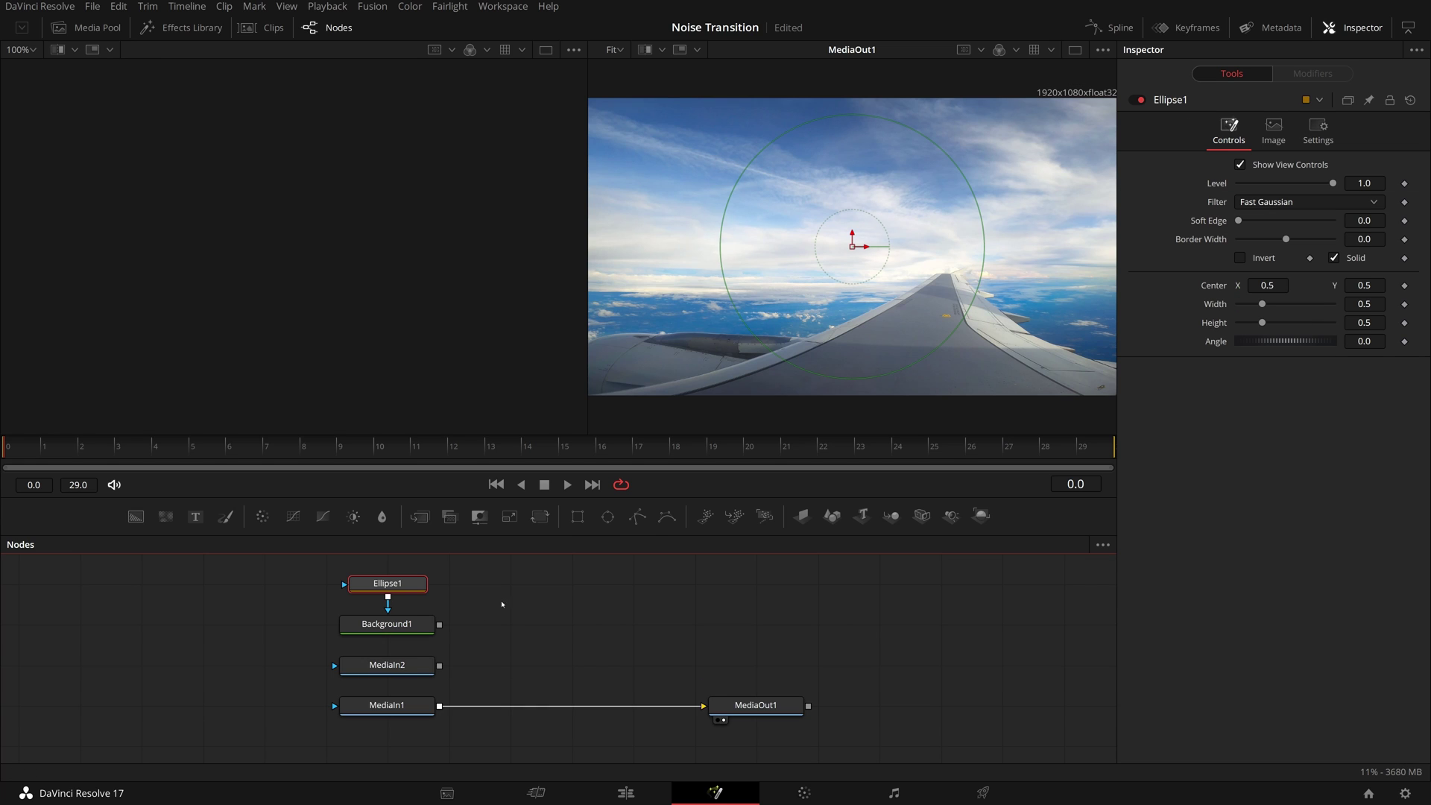
scroll(545, 626, "down", 1)
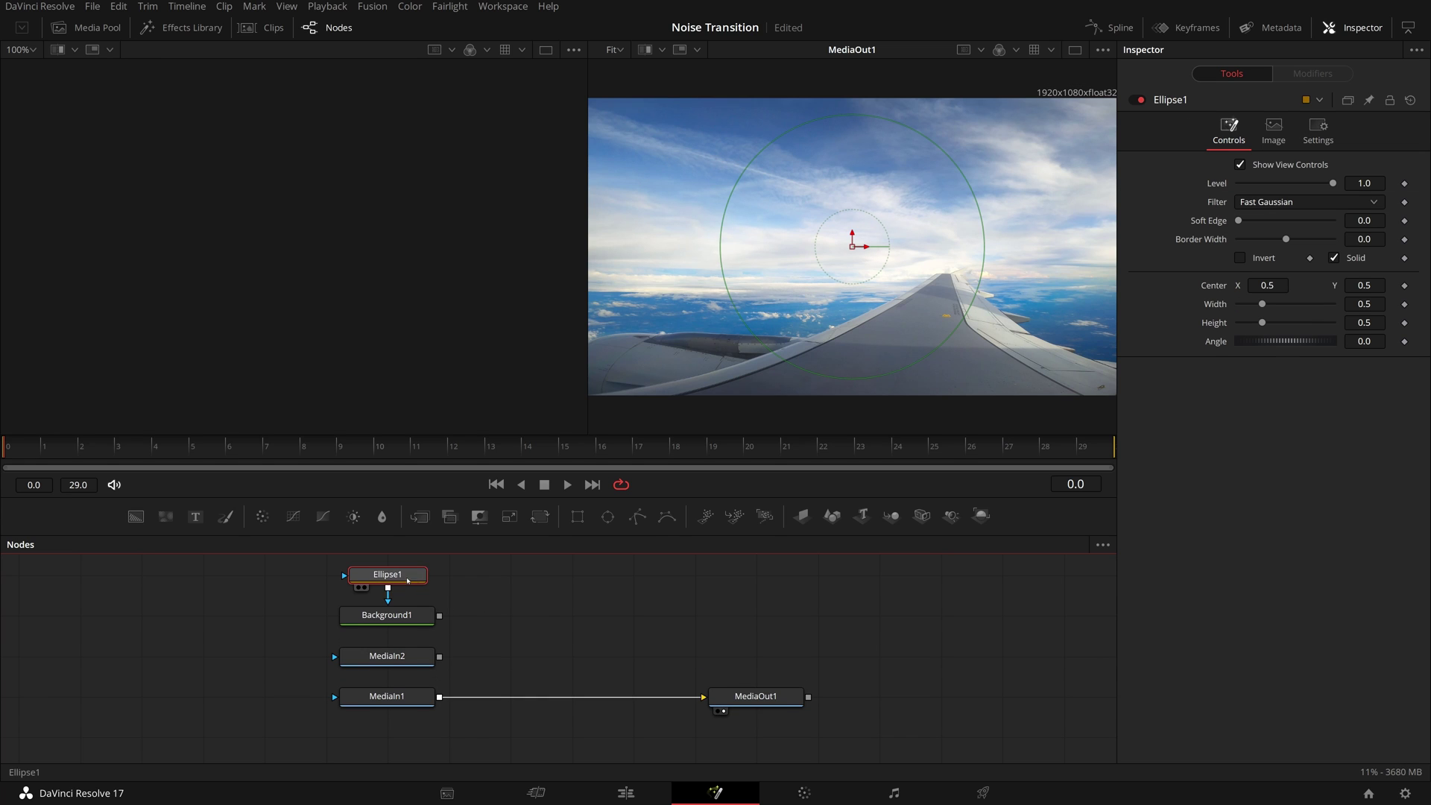
- Show Background1 in the left viewer, set its Color to white, and soften Ellipse1's edge
left_click(415, 617)
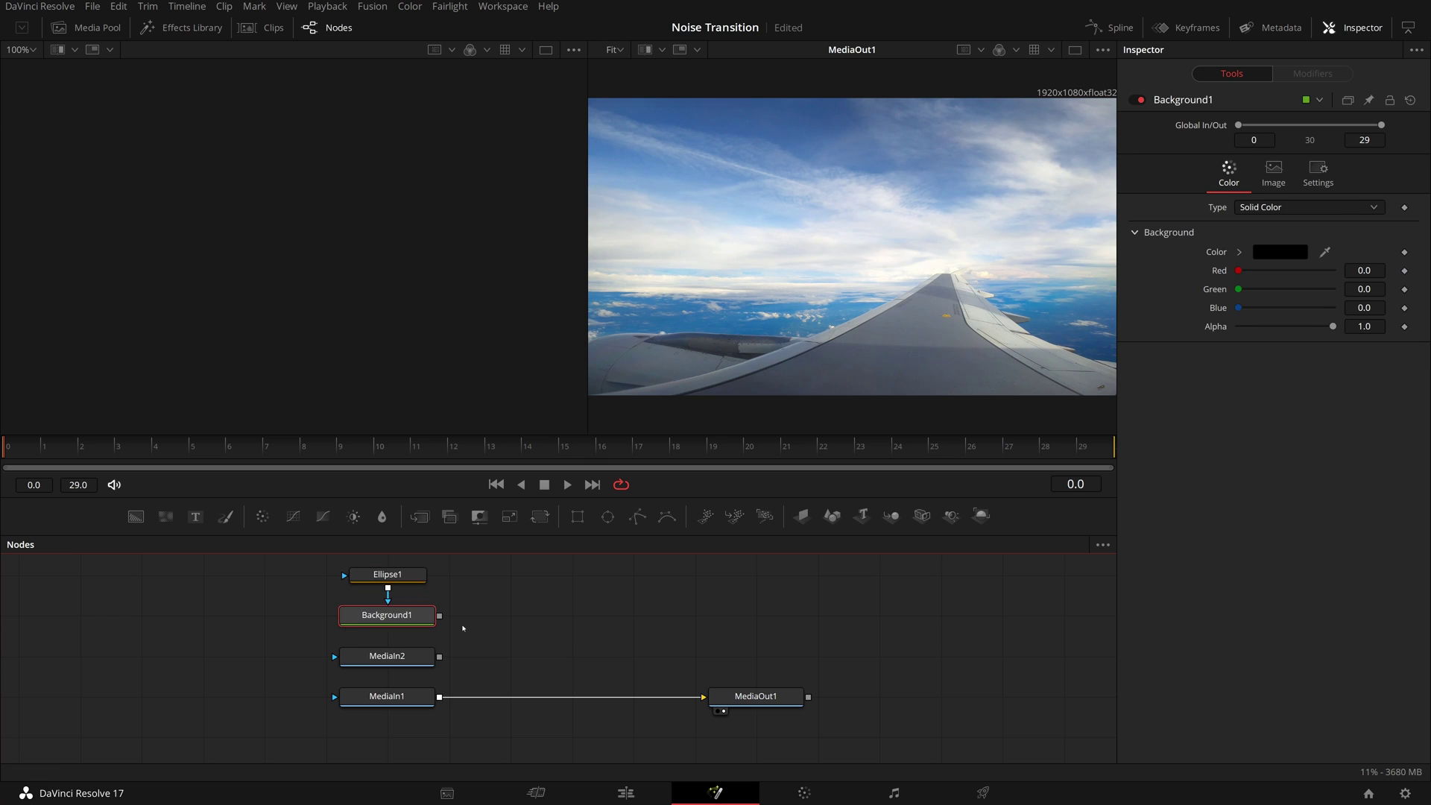
key("1")
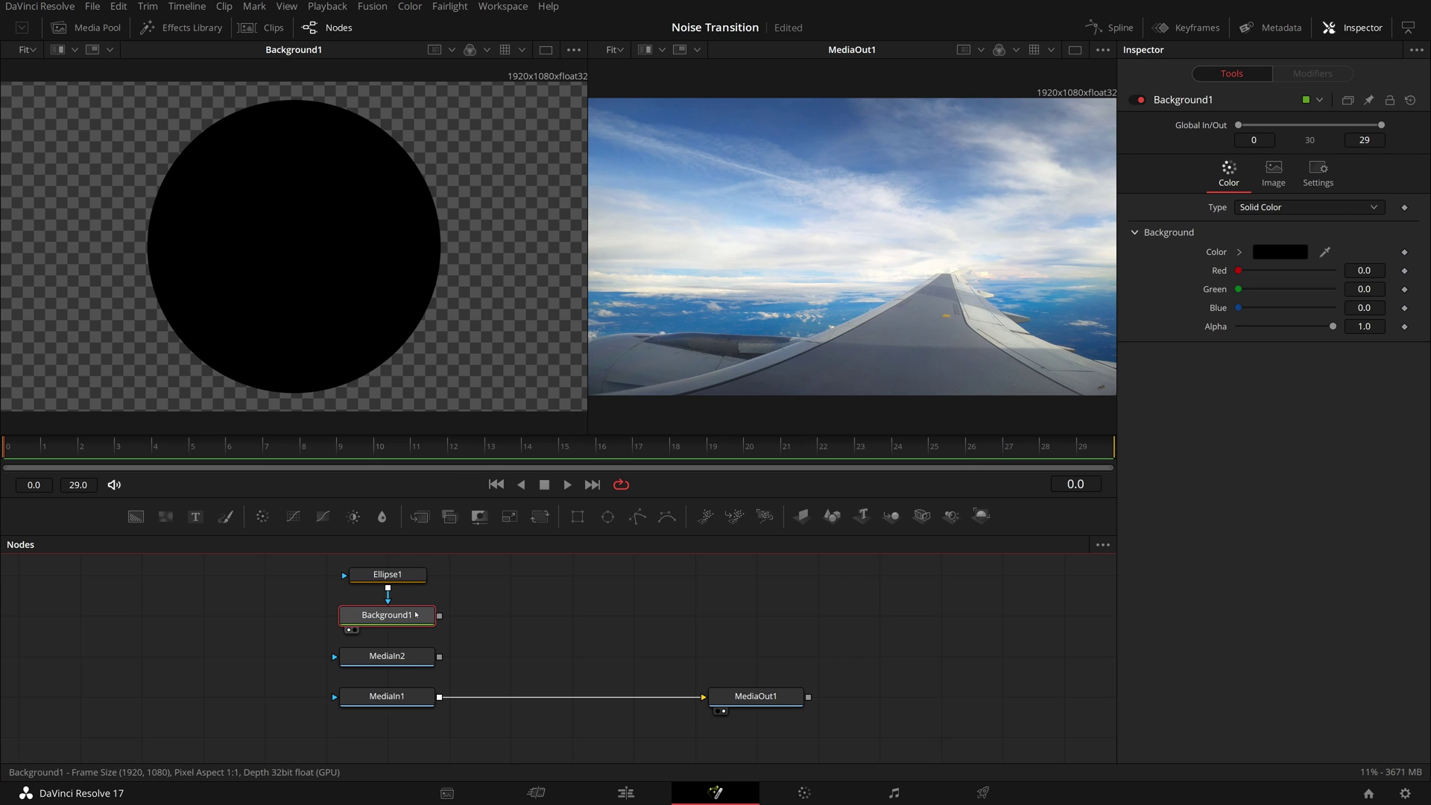
left_click(1273, 254)
left_click(686, 378)
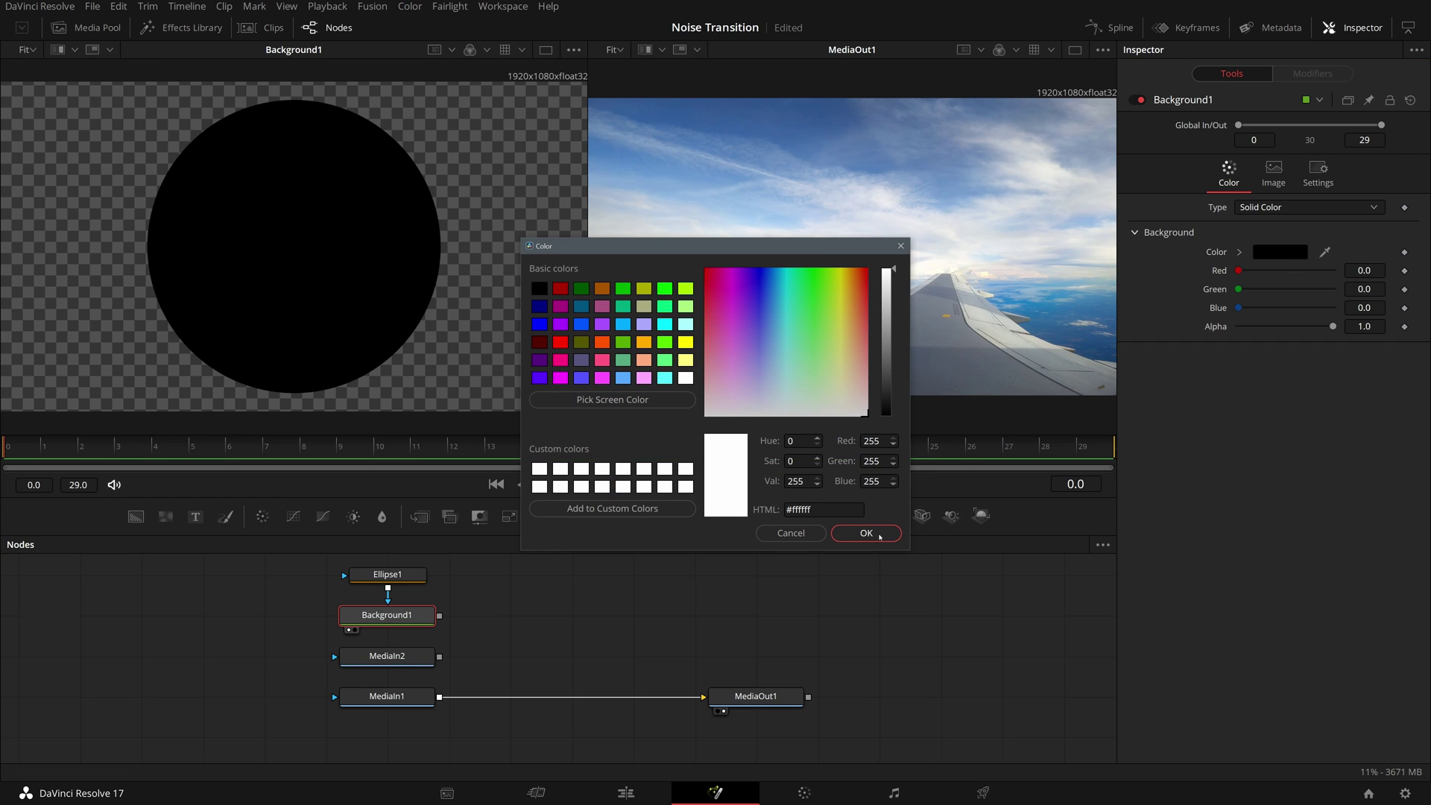
left_click(866, 533)
left_click(387, 575)
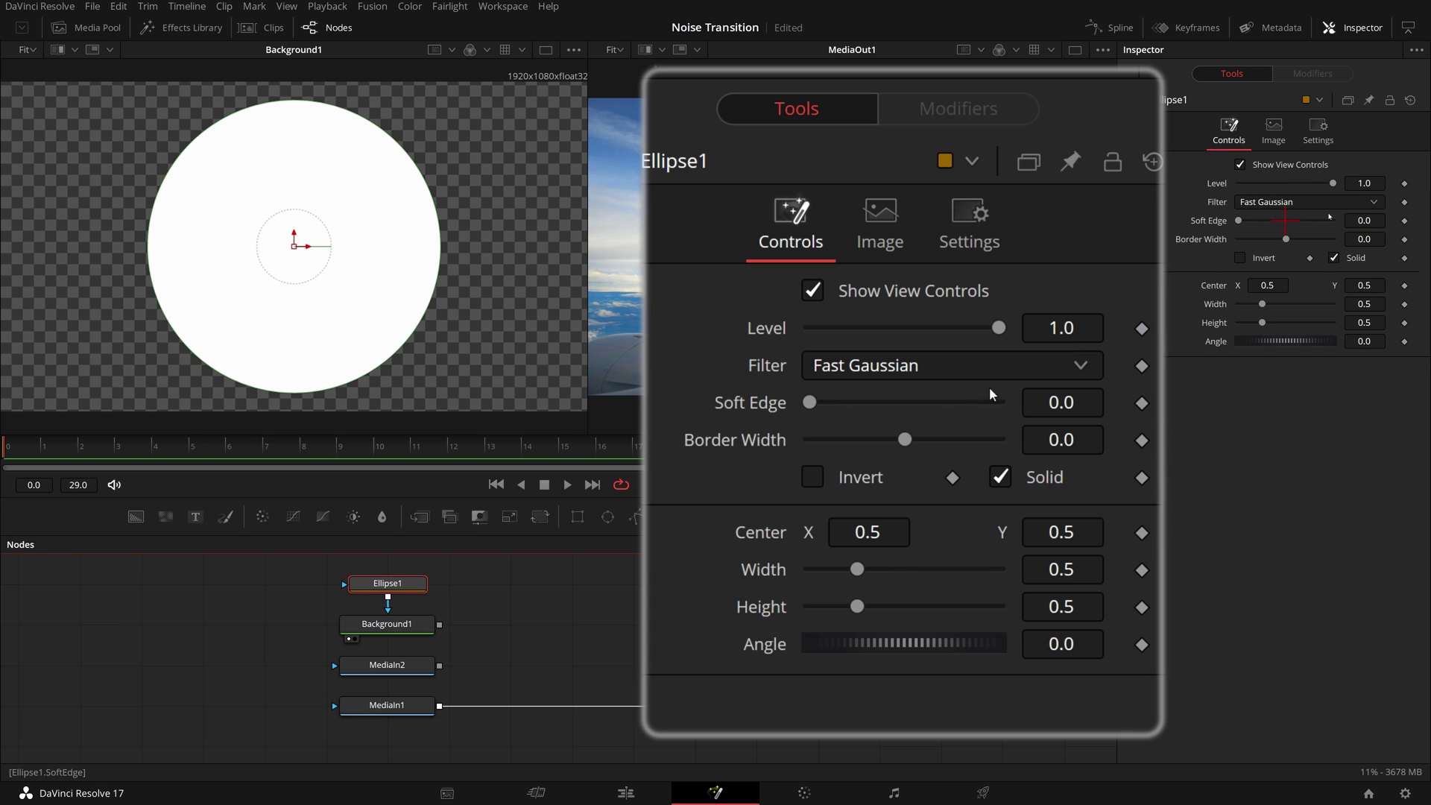
left_click_drag(1240, 222, 1282, 226)
left_click(387, 624)
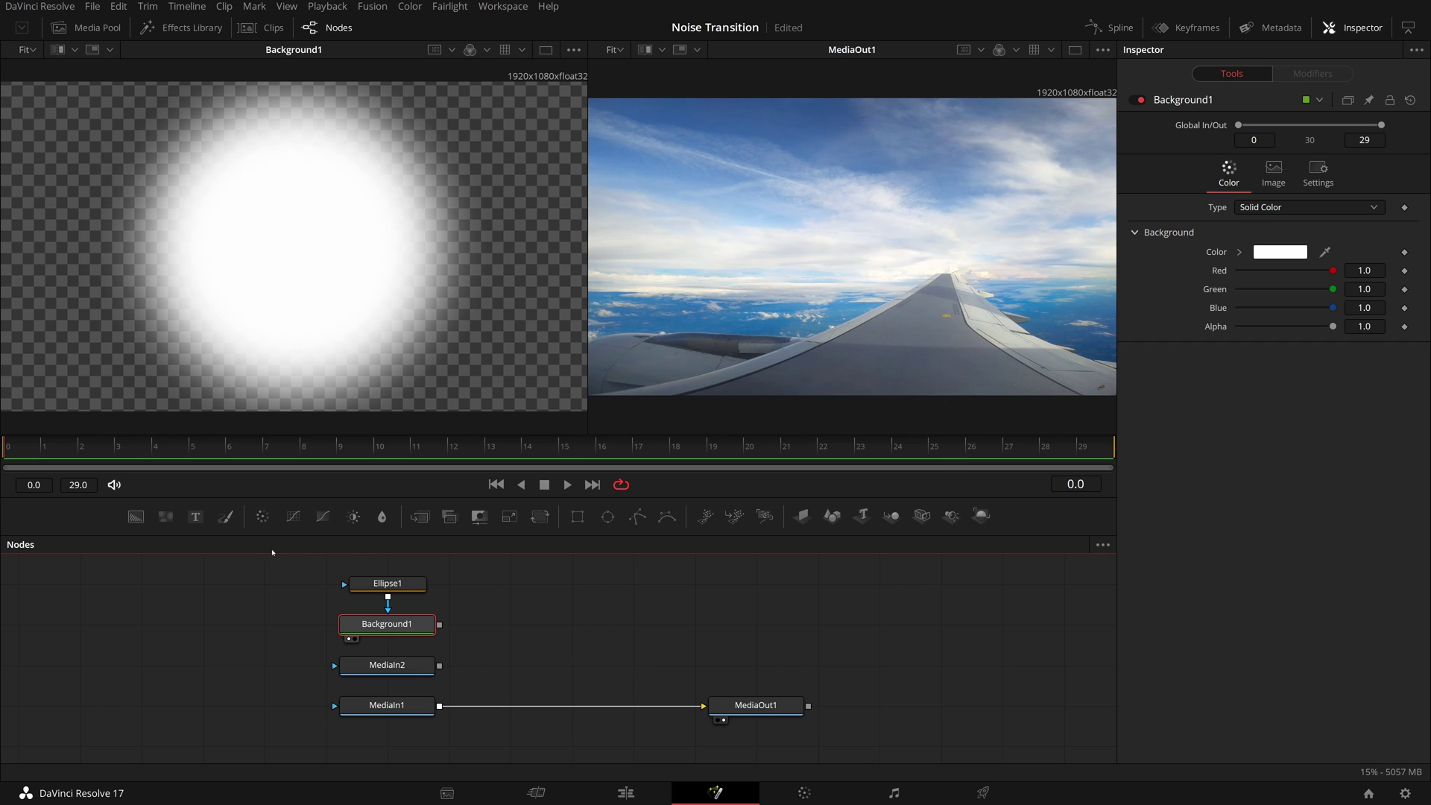
- Merge a FastNoise node over Background1 as Merge1 and view Merge1
left_click(167, 518)
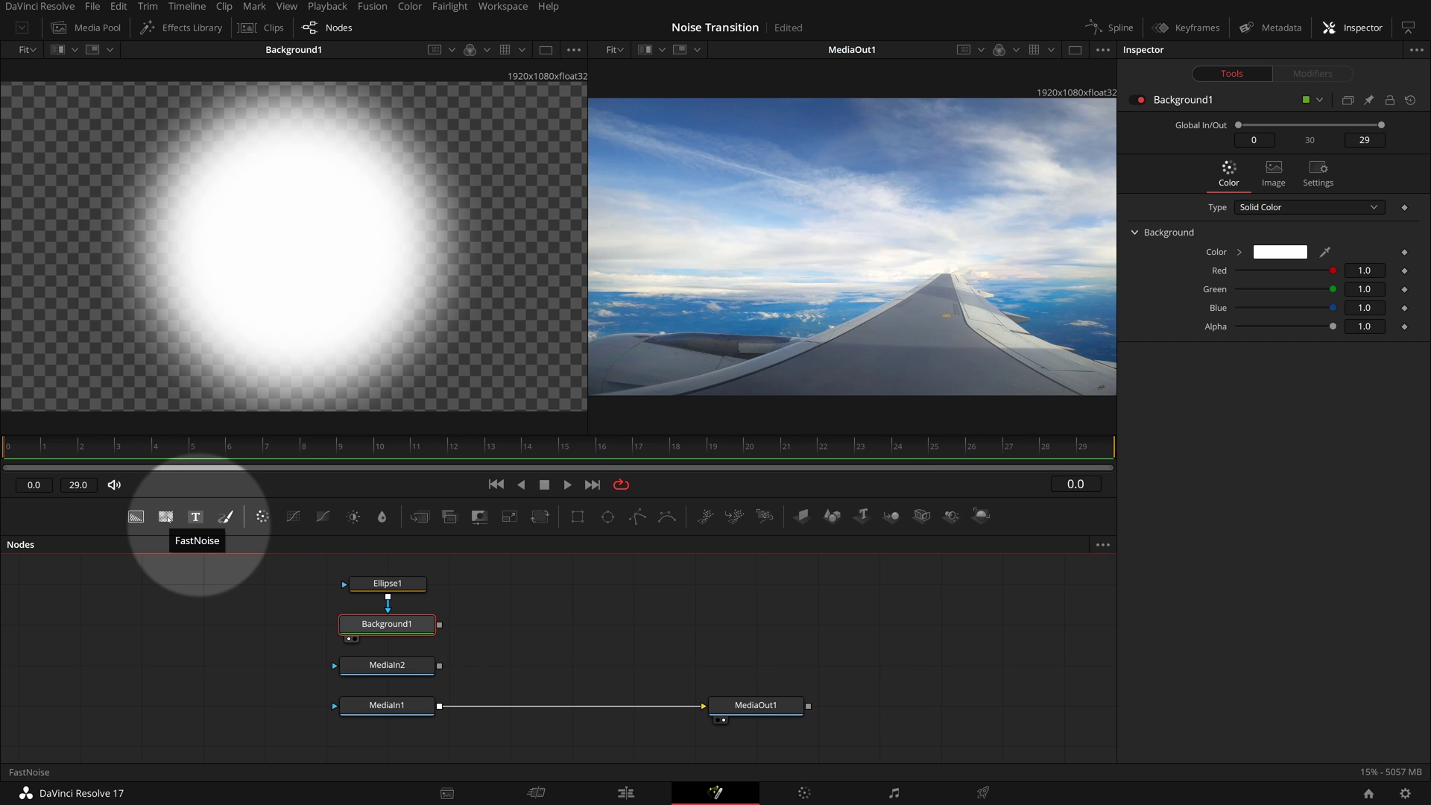
left_click_drag(167, 518, 440, 626)
key("1")
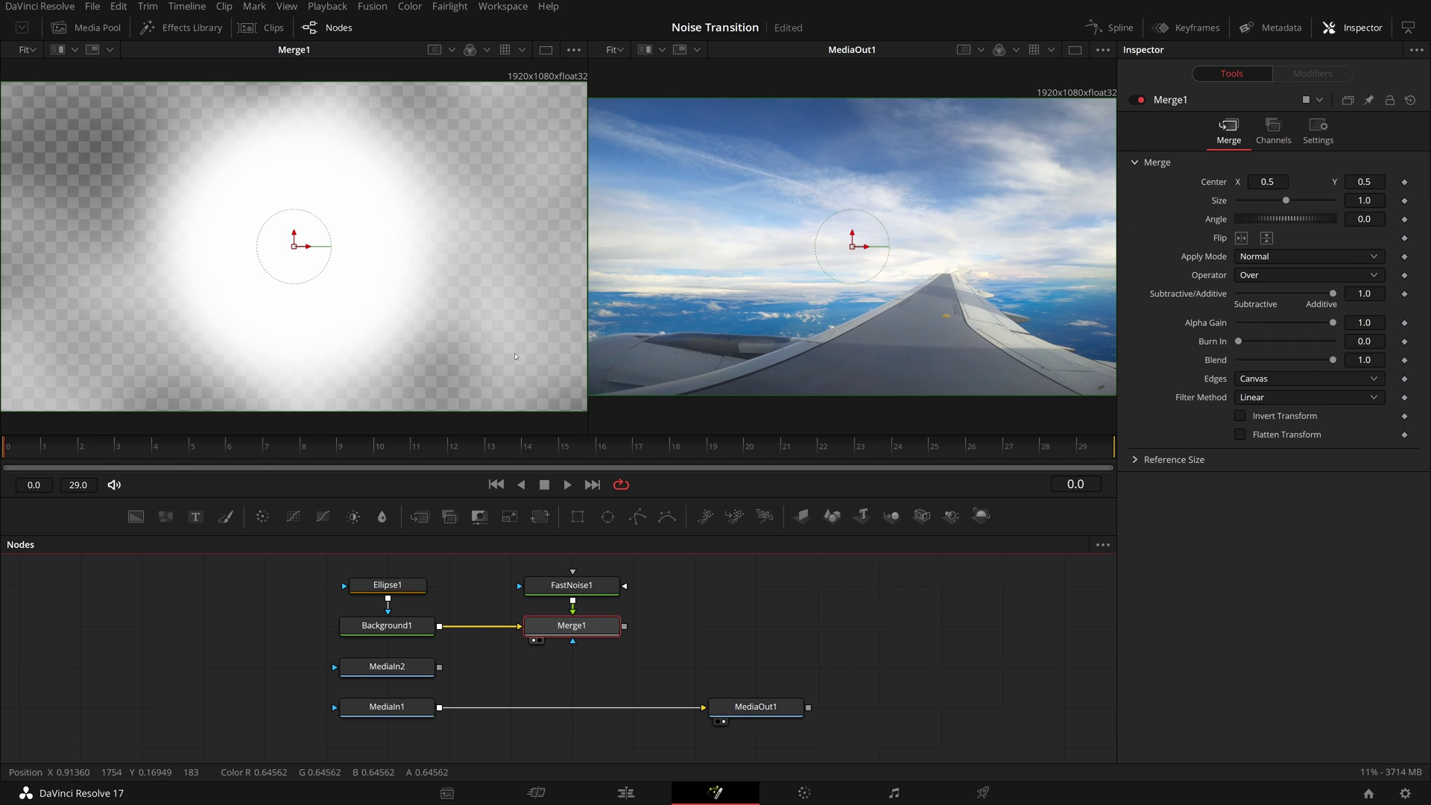
- Set FastNoise1 to Detail 10, Contrast 5, Scale 7.4, Seethe 0.123, Seethe Rate 0.213, and play it
left_click(572, 585)
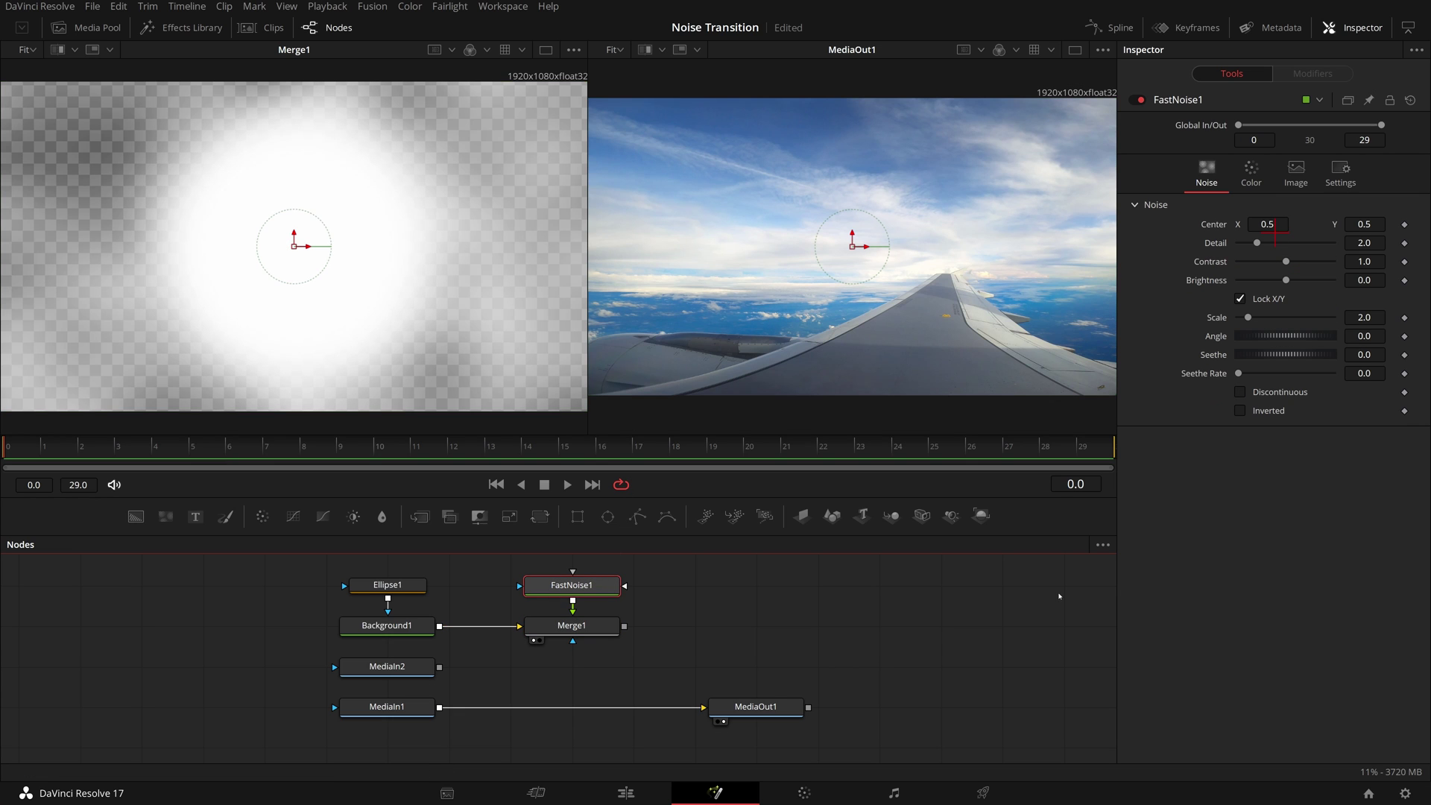
left_click_drag(1256, 242, 1333, 261)
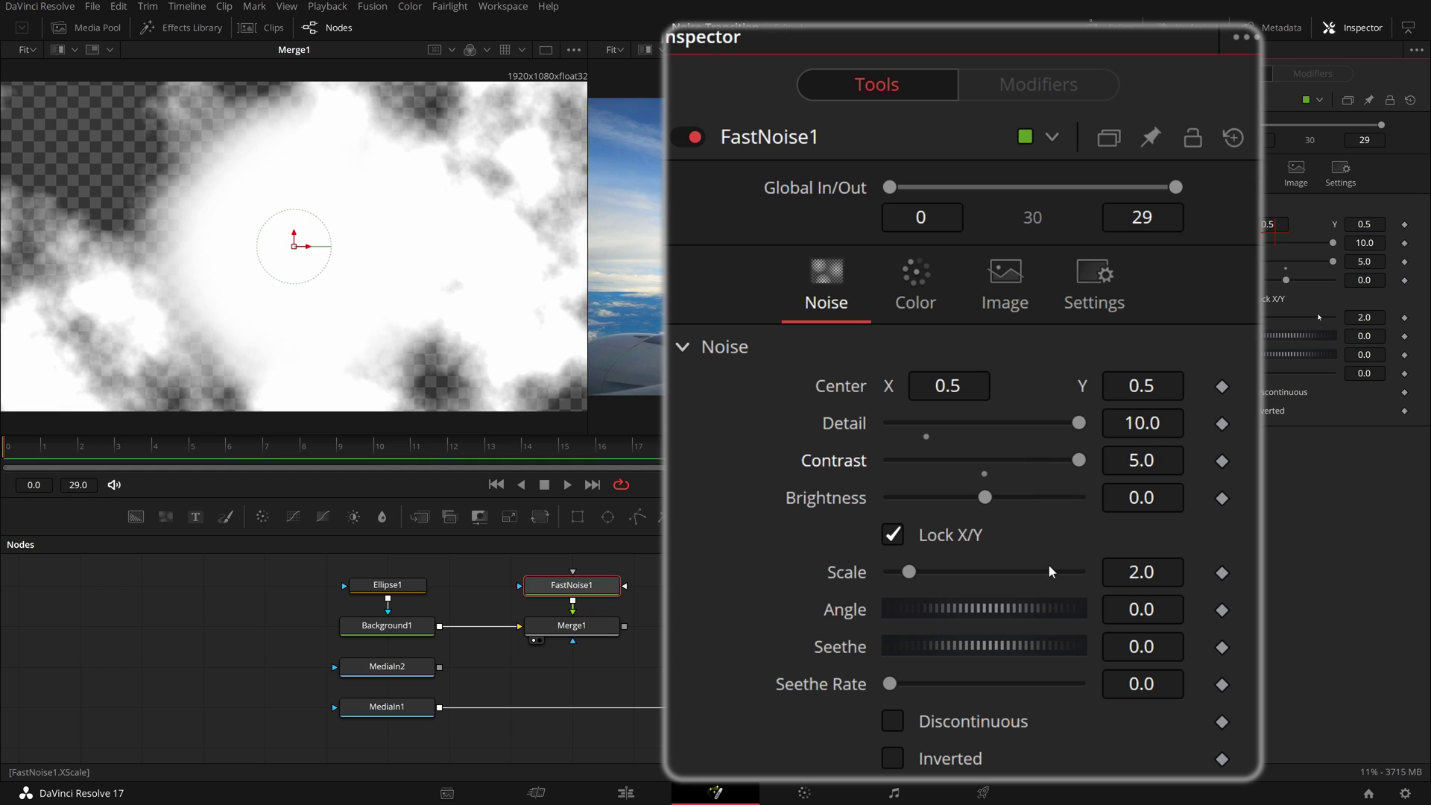
left_click_drag(1249, 317, 1274, 356)
left_click_drag(957, 643, 996, 642)
left_click_drag(898, 683, 931, 683)
left_click_drag(1013, 642, 994, 642)
key("space")
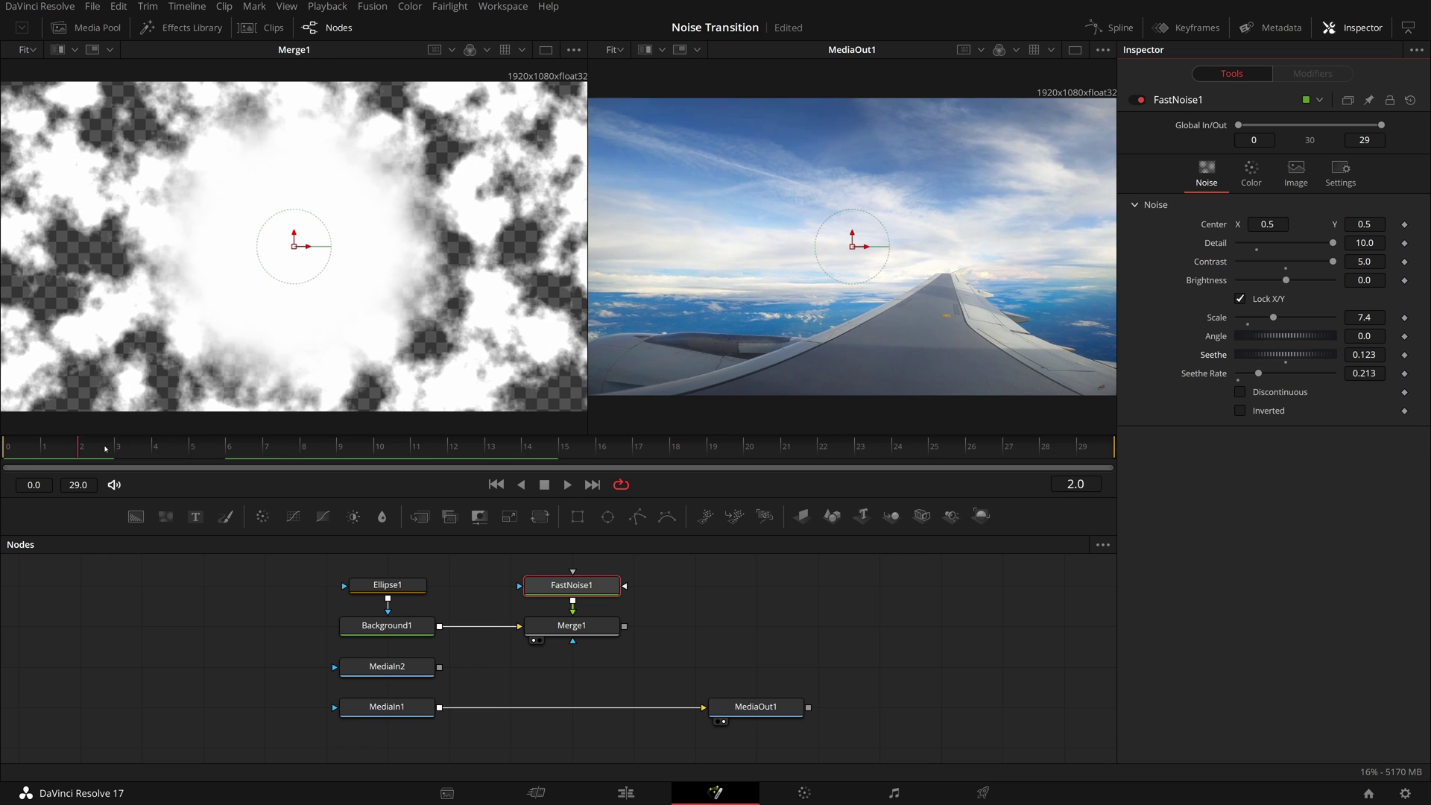
- Mask FastNoise1 with Ellipse1 as well and preview the cloud animation up to frame 10
left_click(21, 448)
left_click(390, 587)
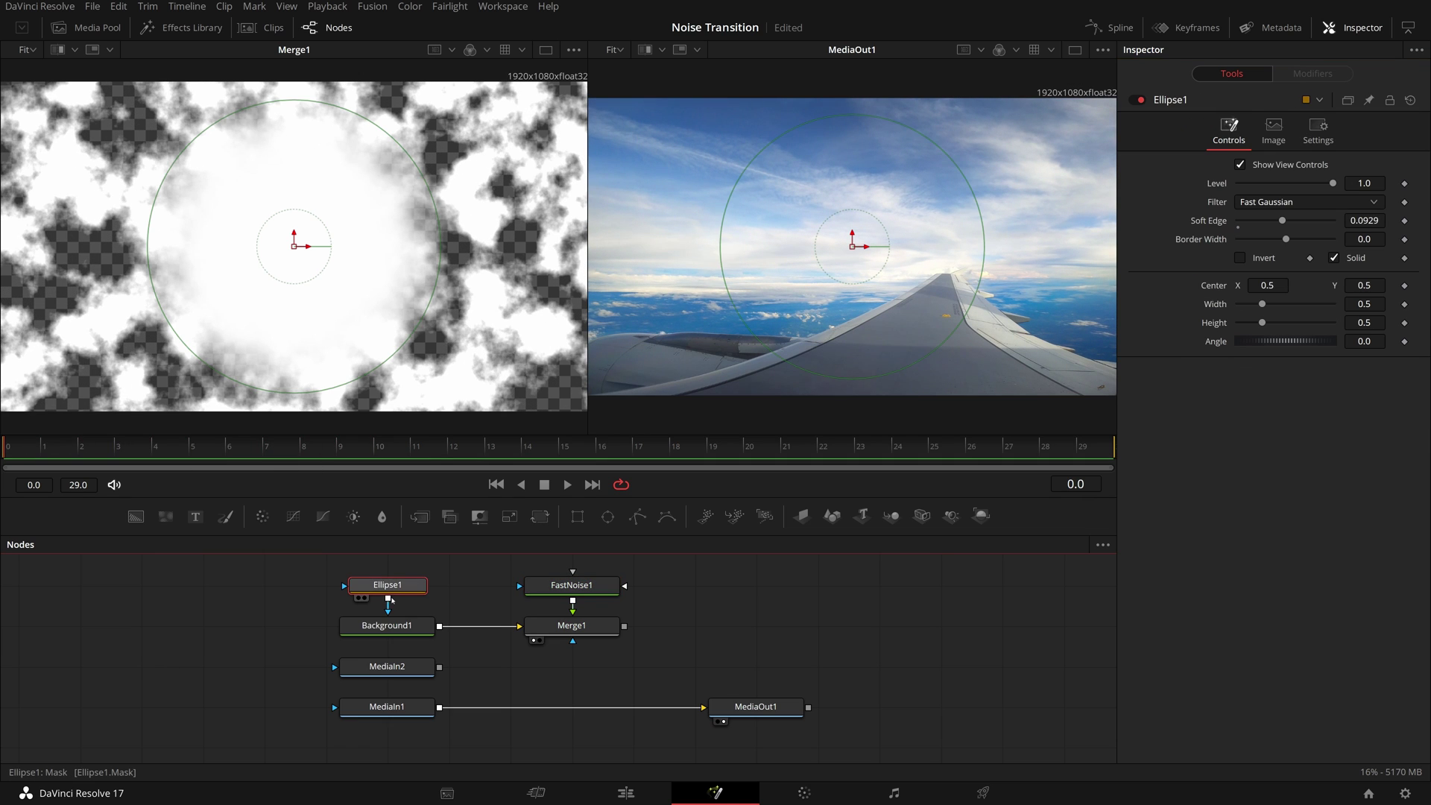
left_click_drag(388, 599, 539, 580)
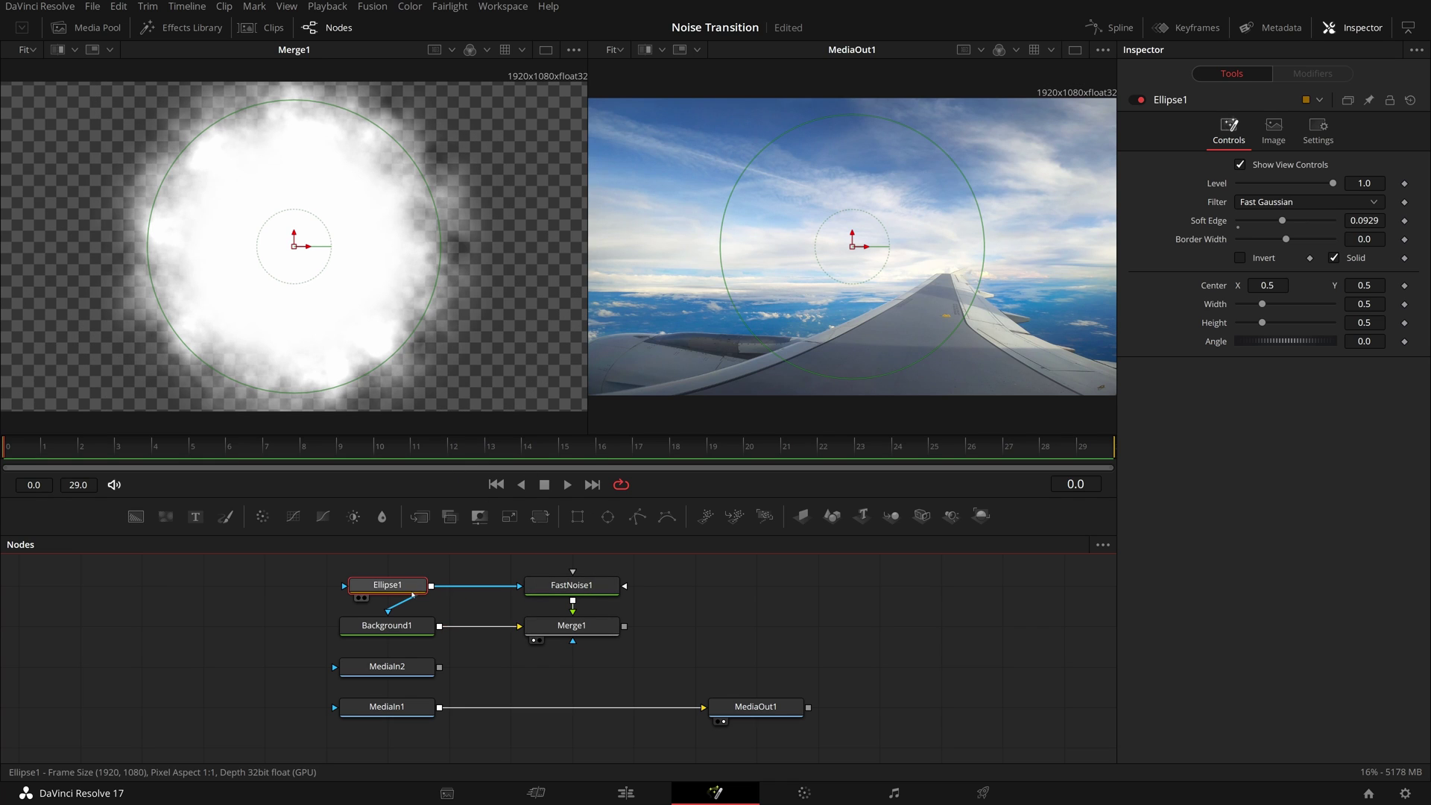
left_click_drag(376, 586, 316, 586)
left_click(504, 605)
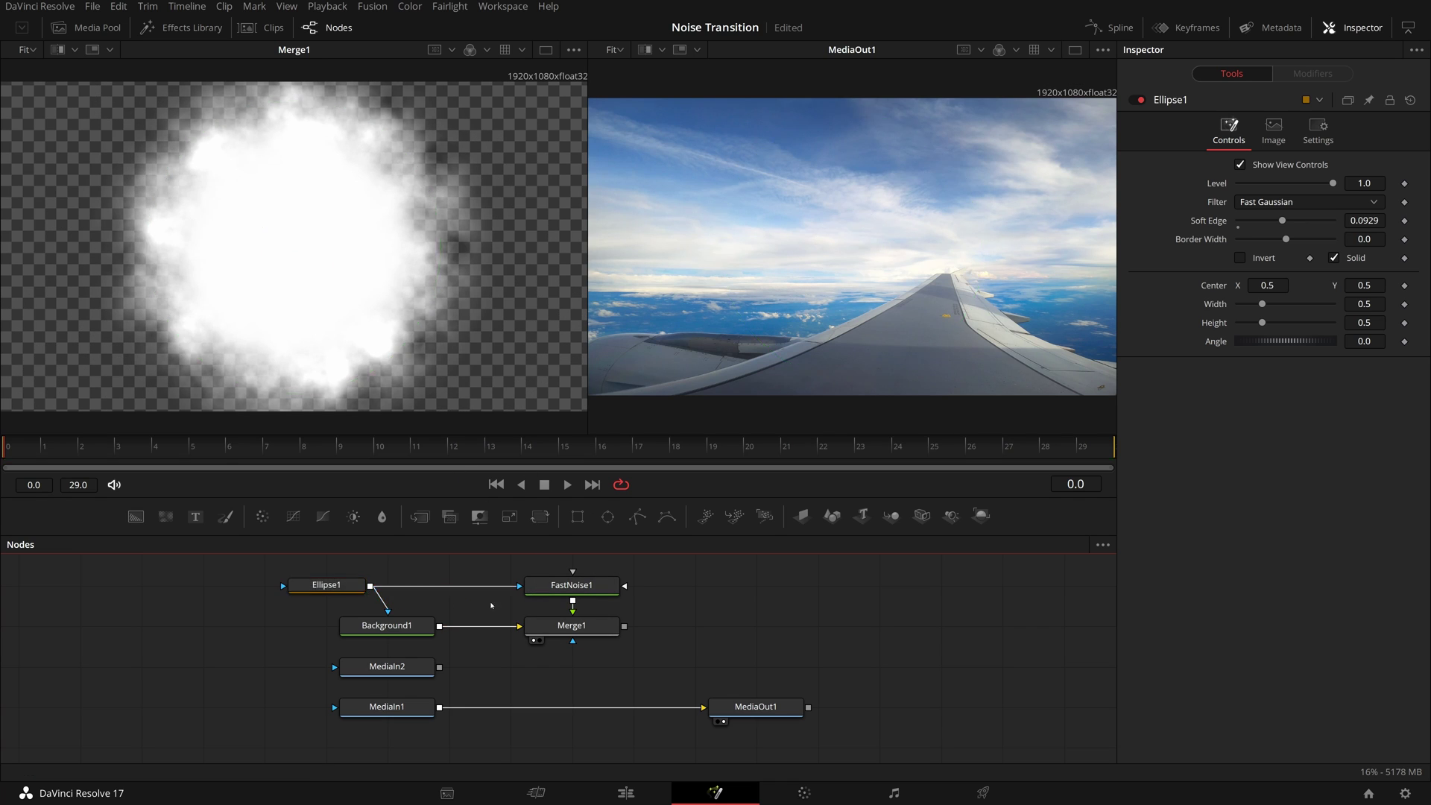
left_click(616, 631)
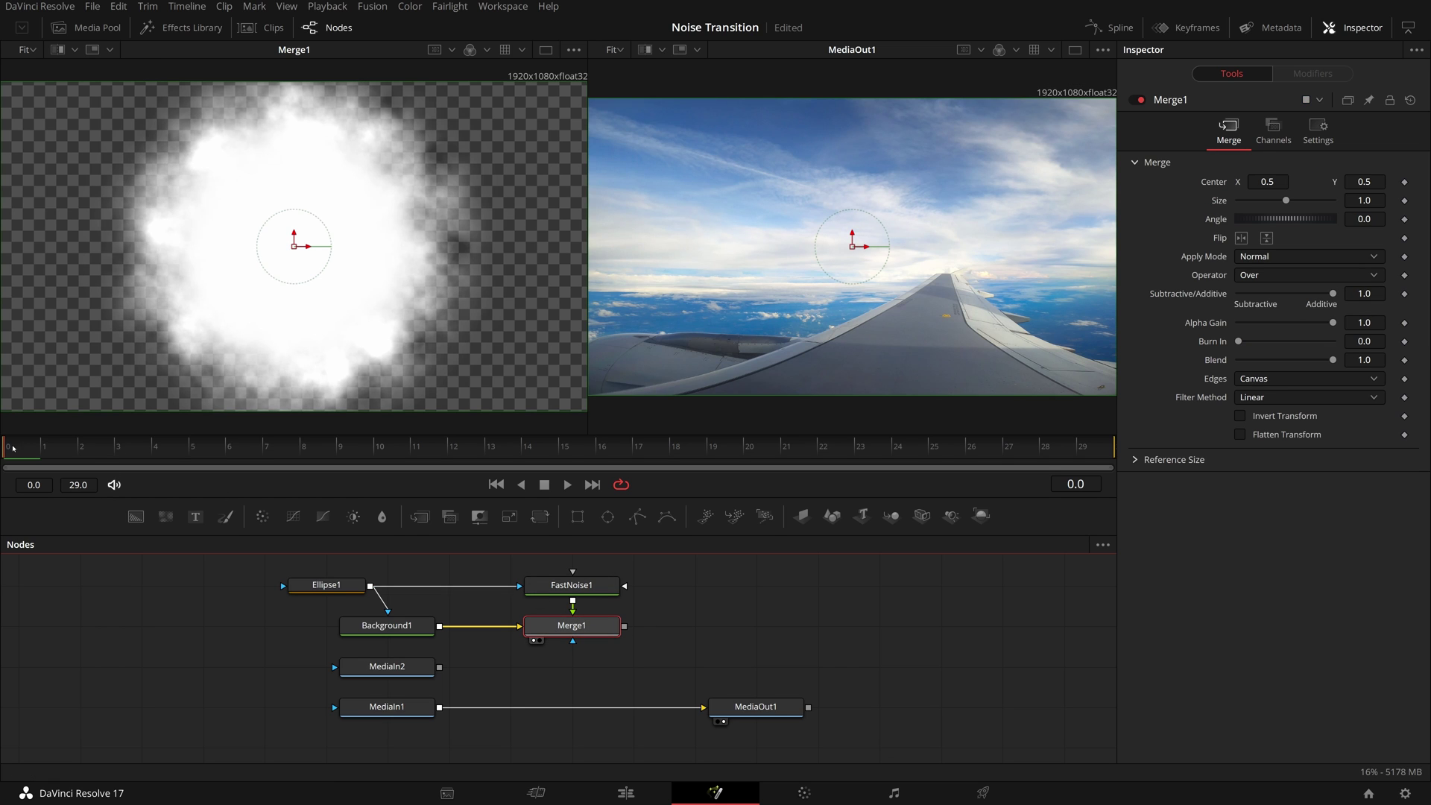
left_click_drag(28, 450, 374, 449)
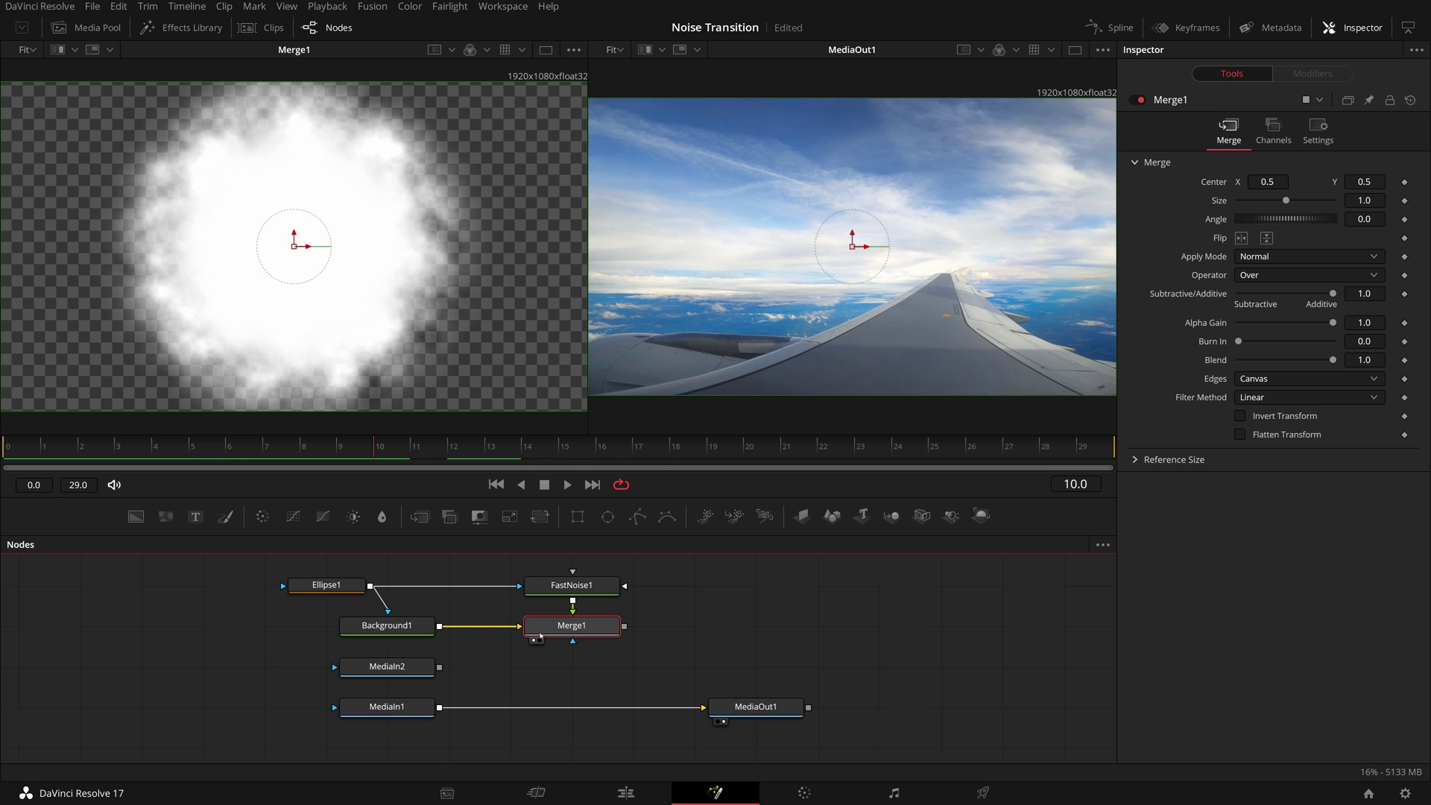
left_click(192, 448)
- Link Ellipse1's Height to Width with an = expression and shrink both to 0.294
left_click(327, 585)
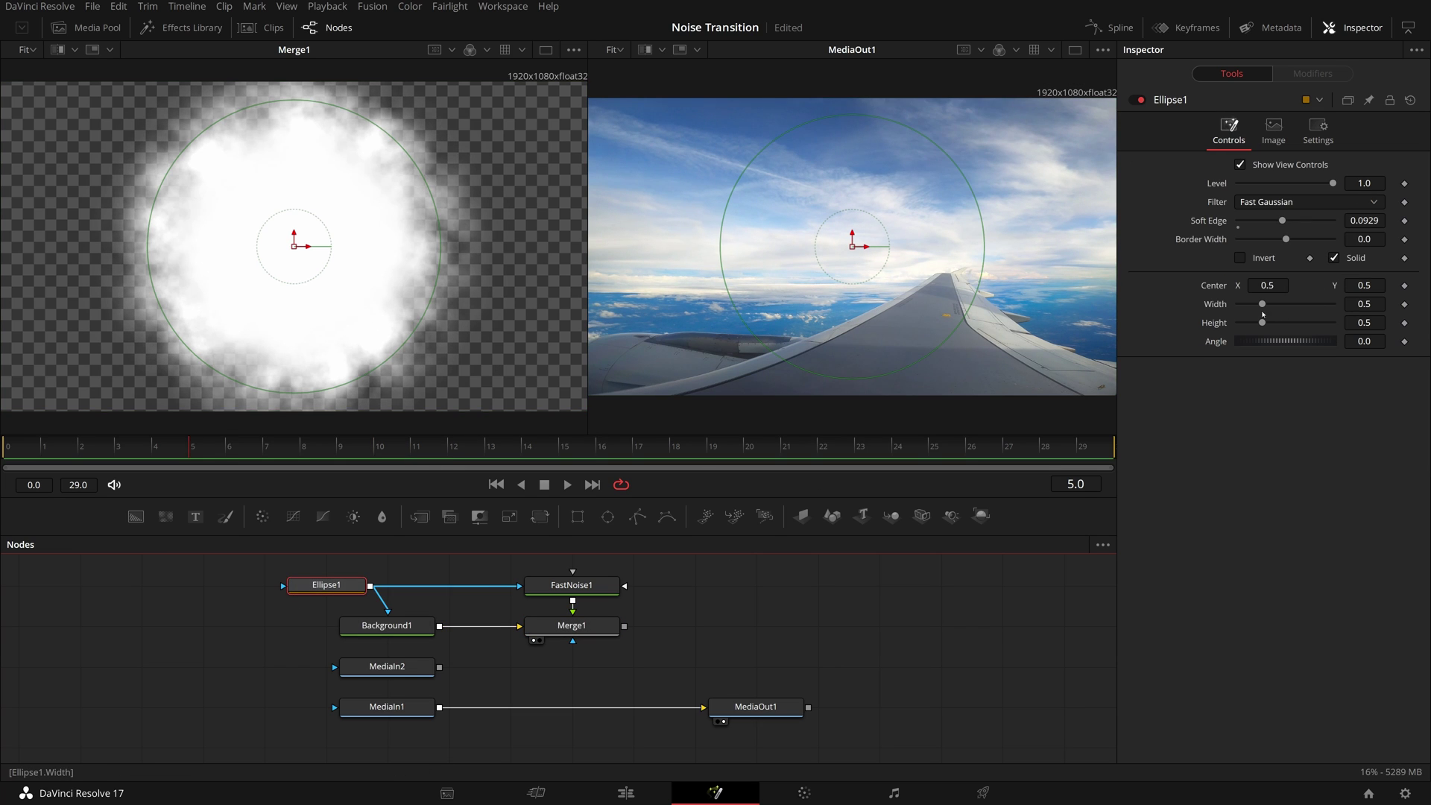
left_click(1213, 306)
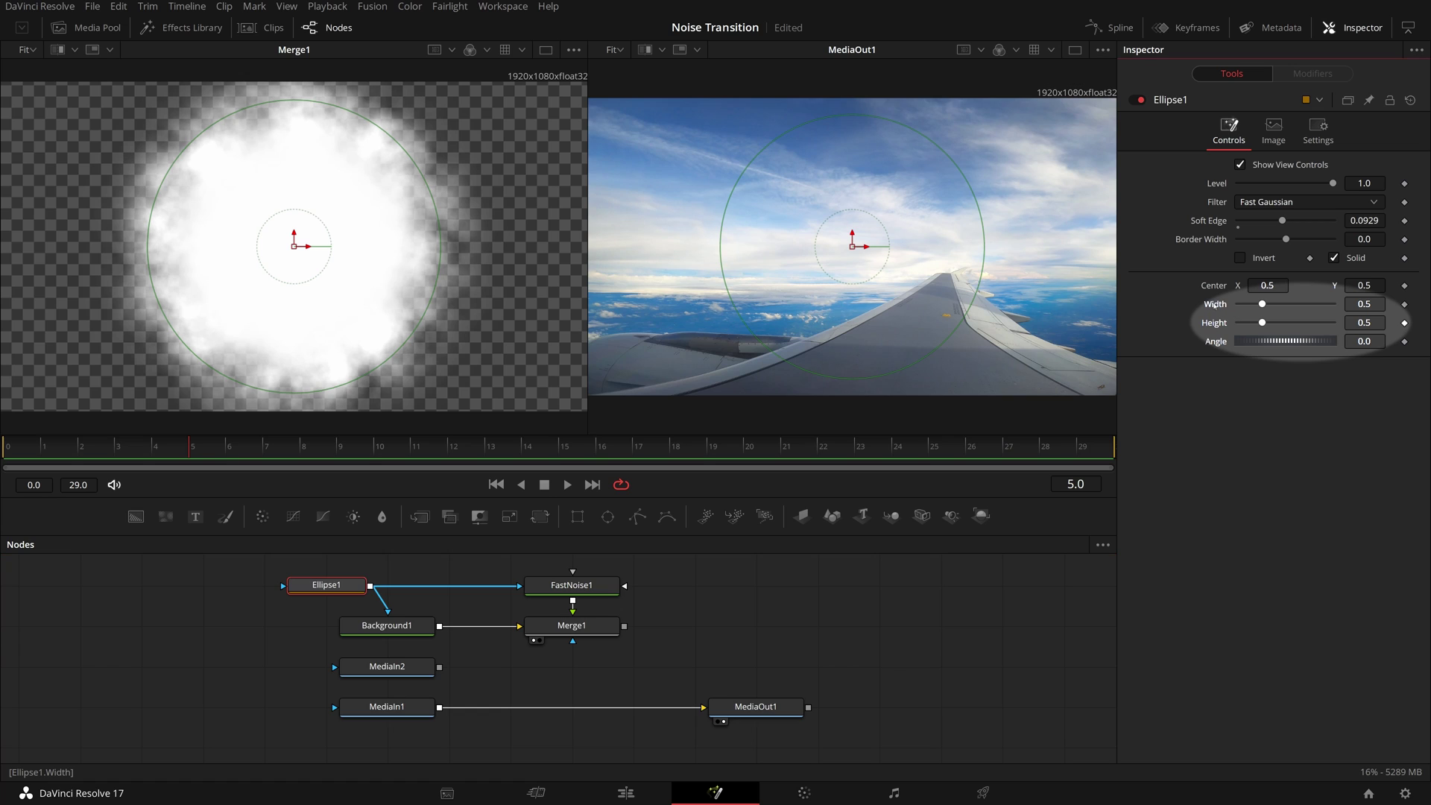
left_click(1368, 324)
type("=")
key("Return")
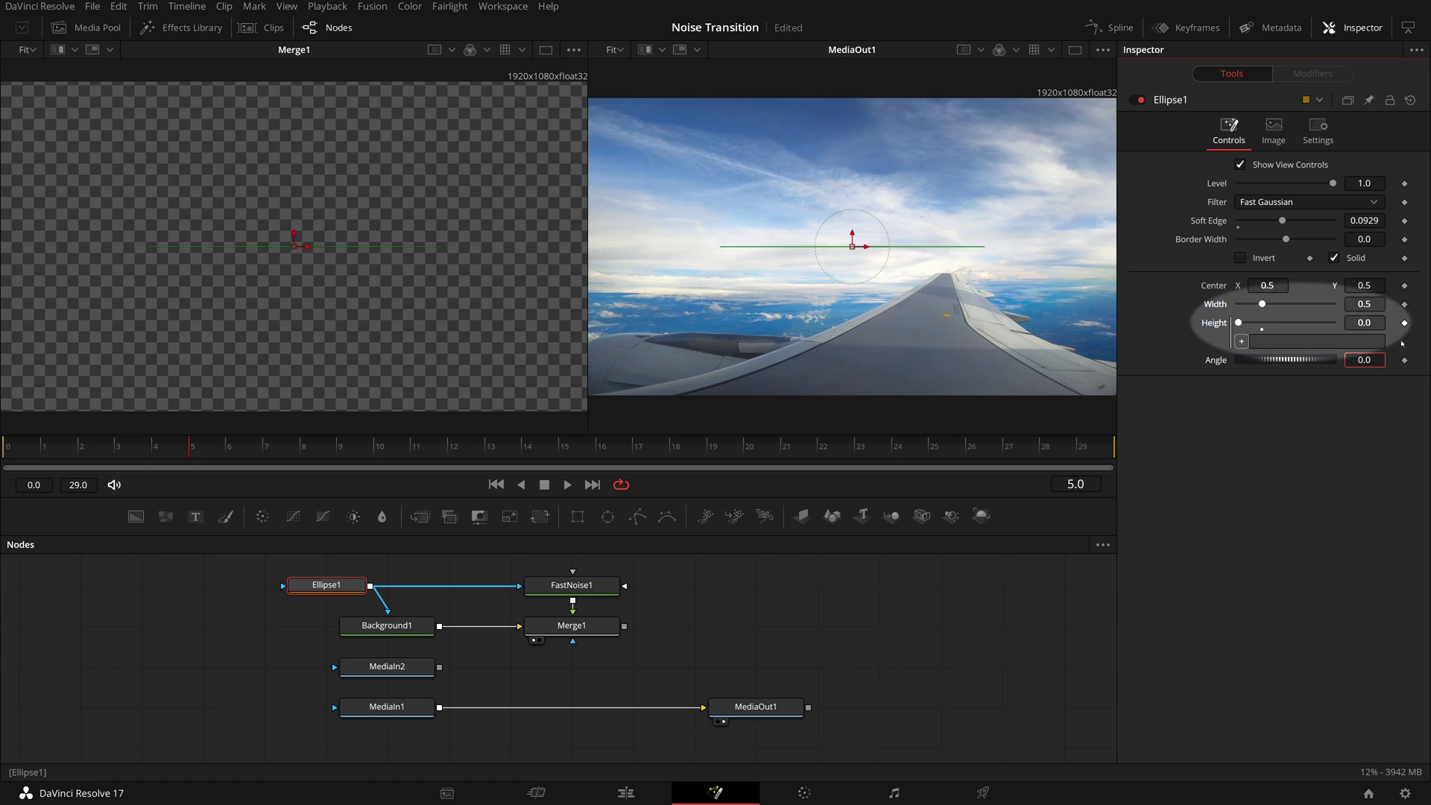
left_click_drag(1242, 341, 1217, 306)
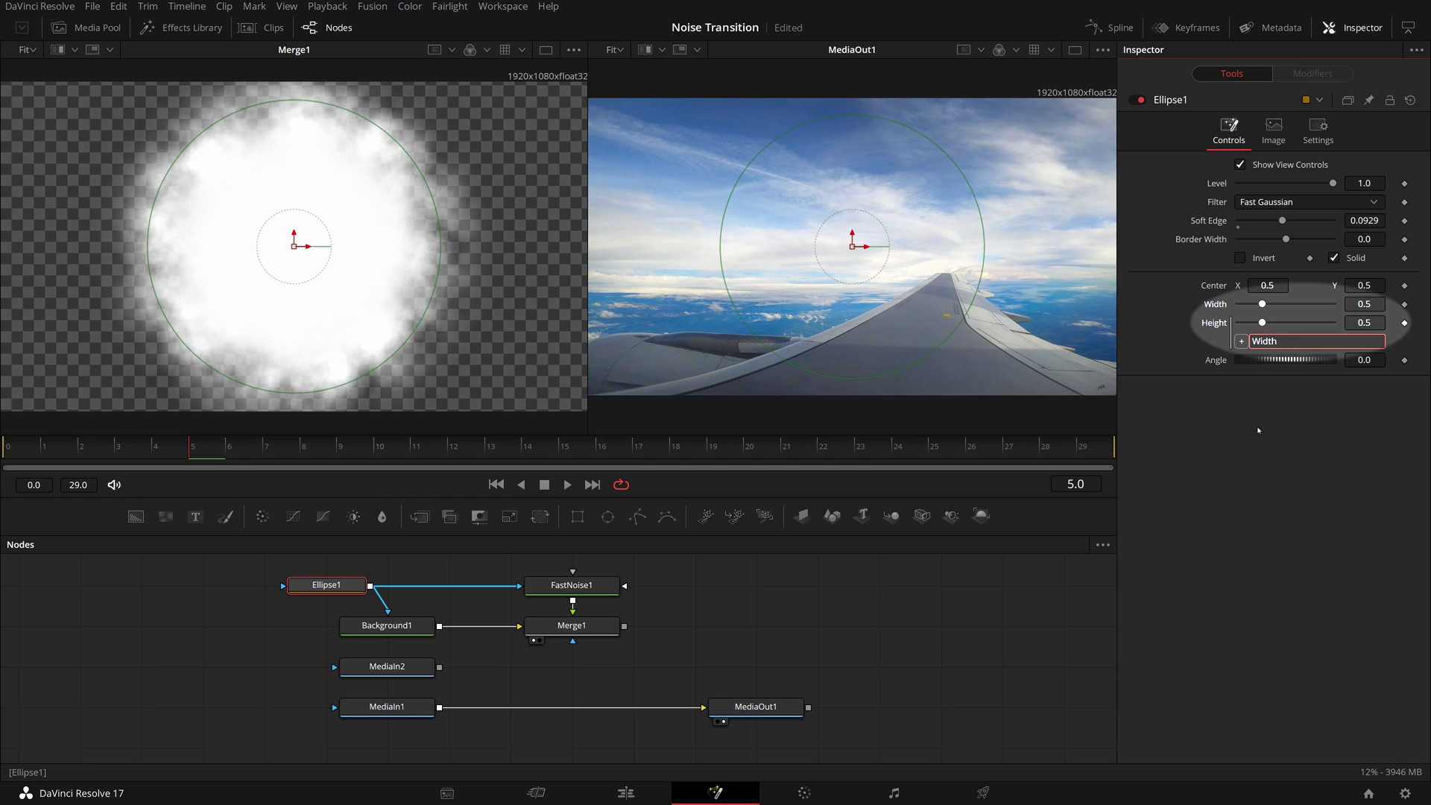
left_click_drag(1364, 304, 1308, 304)
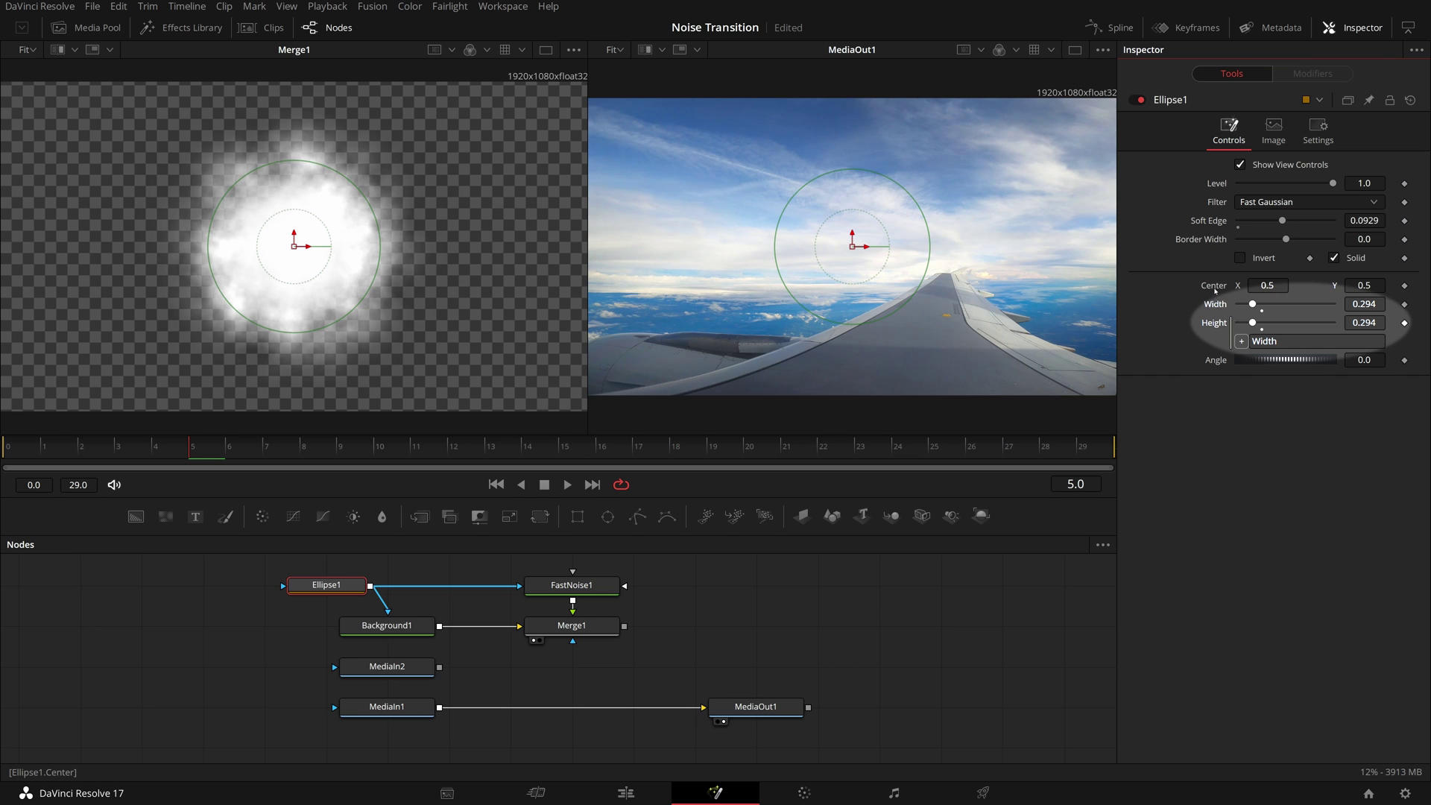
- Drive Ellipse1's Width with a ResolveParameter modifier and scrub to watch the ellipse grow
right_click(1215, 305)
mouse_move(1251, 365)
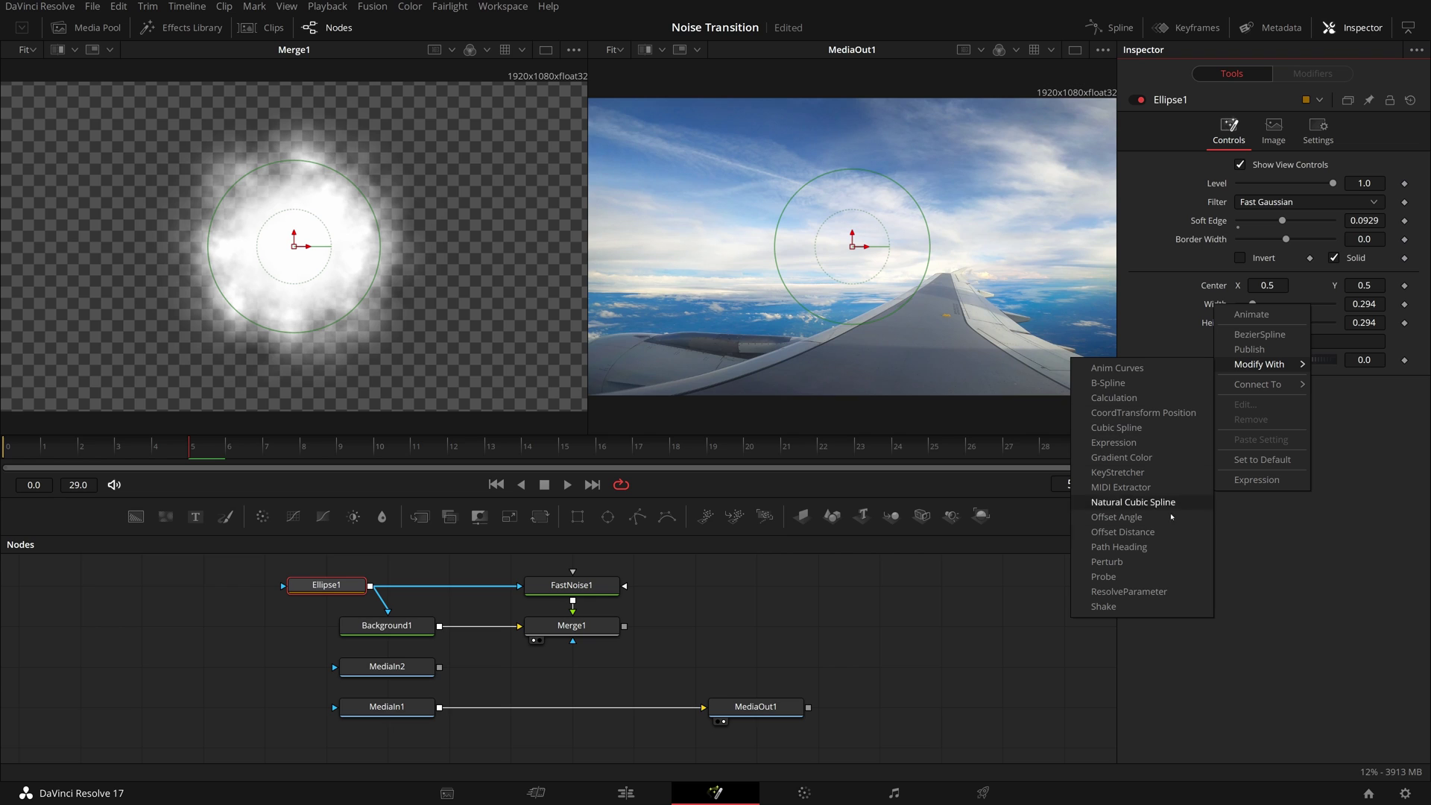
left_click(1116, 592)
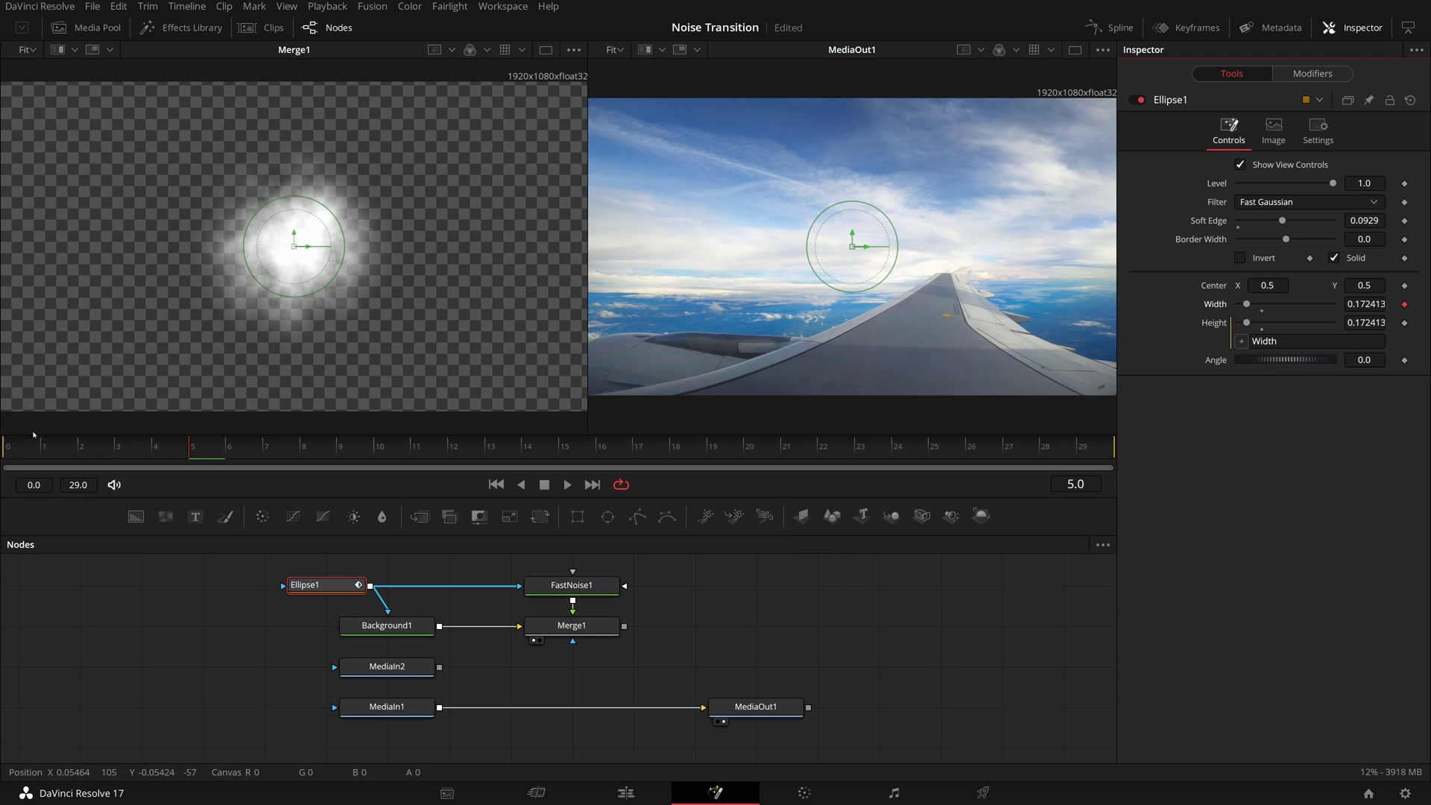
left_click(79, 446)
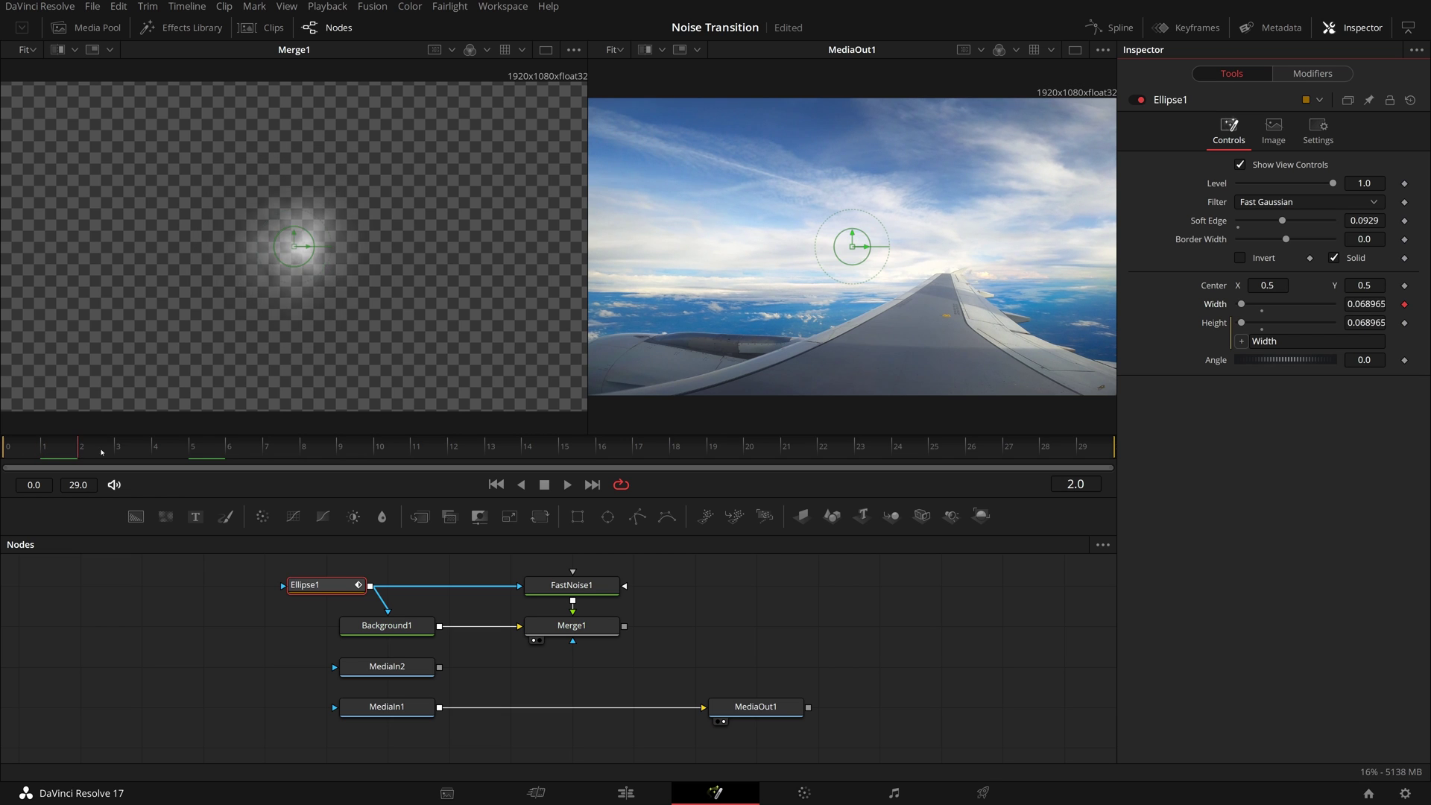
left_click_drag(106, 451, 1108, 491)
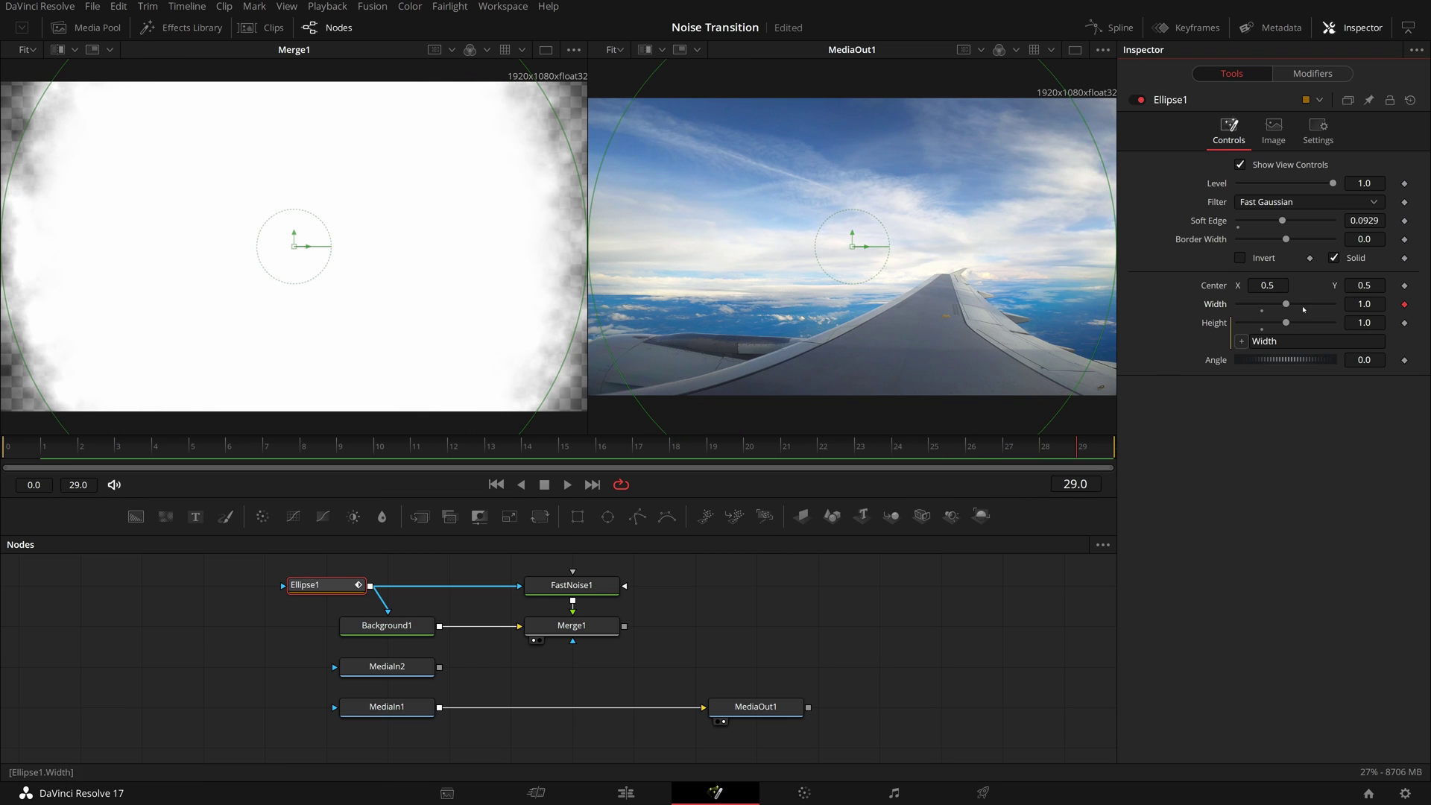
- Set the Width modifier's Scale to 1.312 and scrub frames 2 to 11 to check it
left_click(1313, 73)
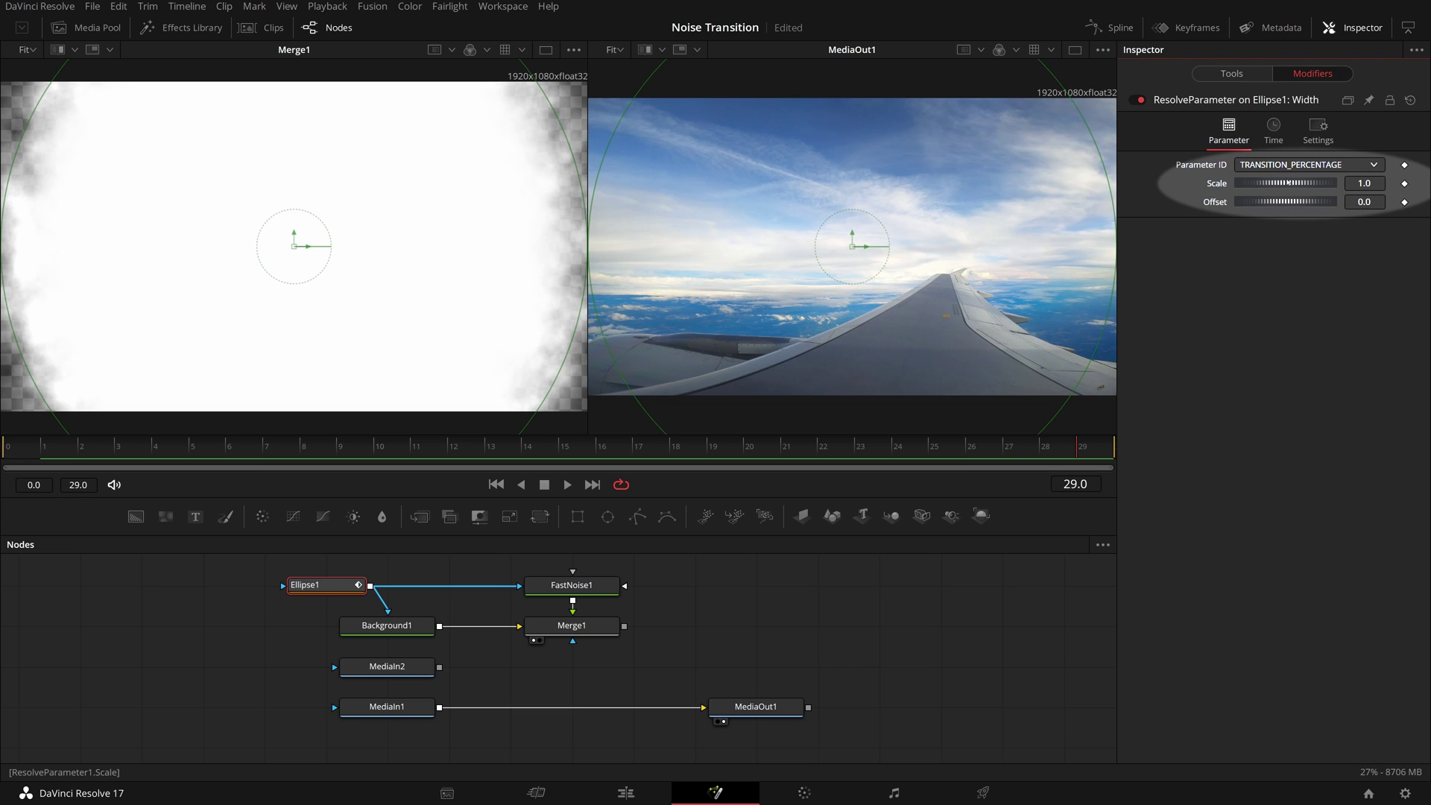
left_click_drag(1288, 182, 1312, 178)
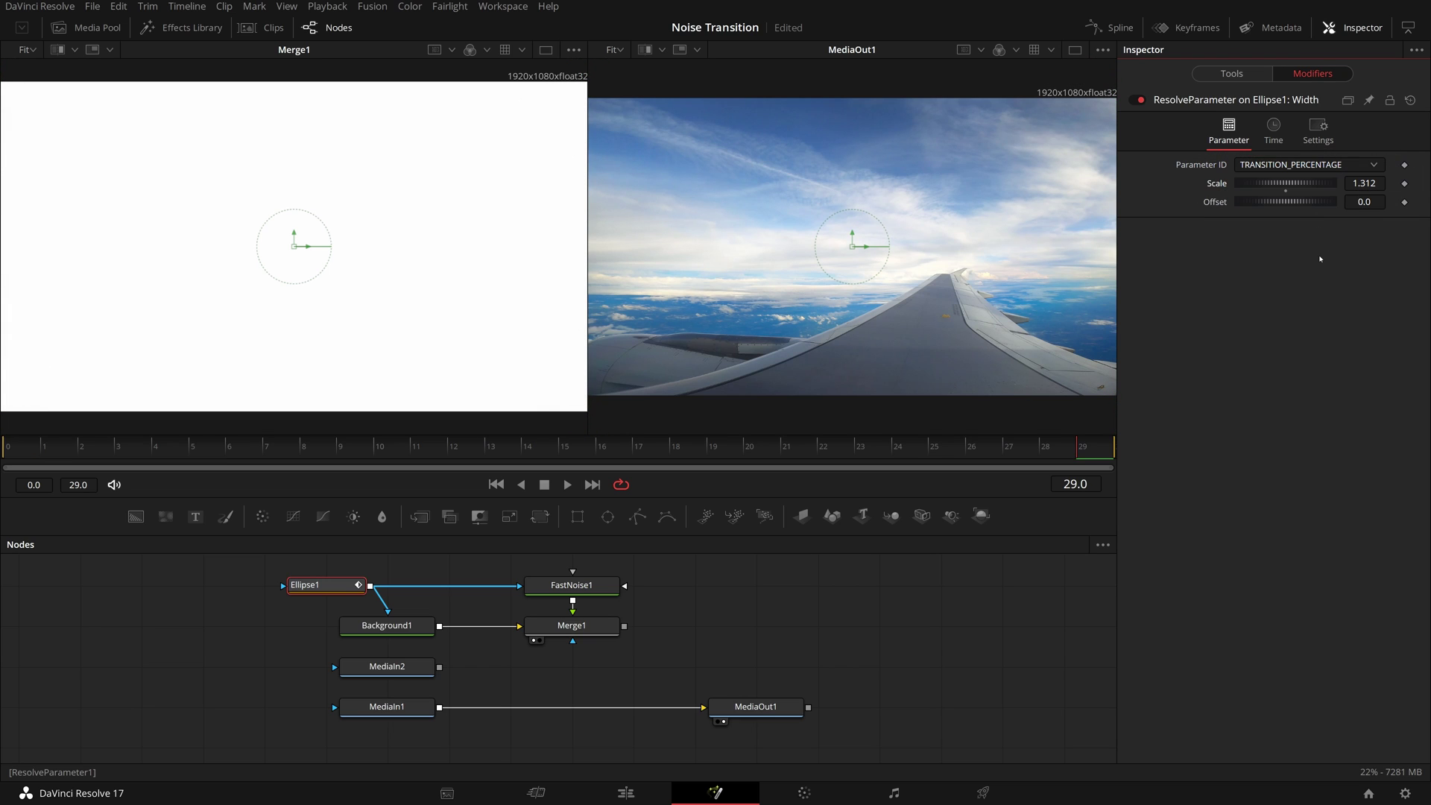
left_click(90, 451)
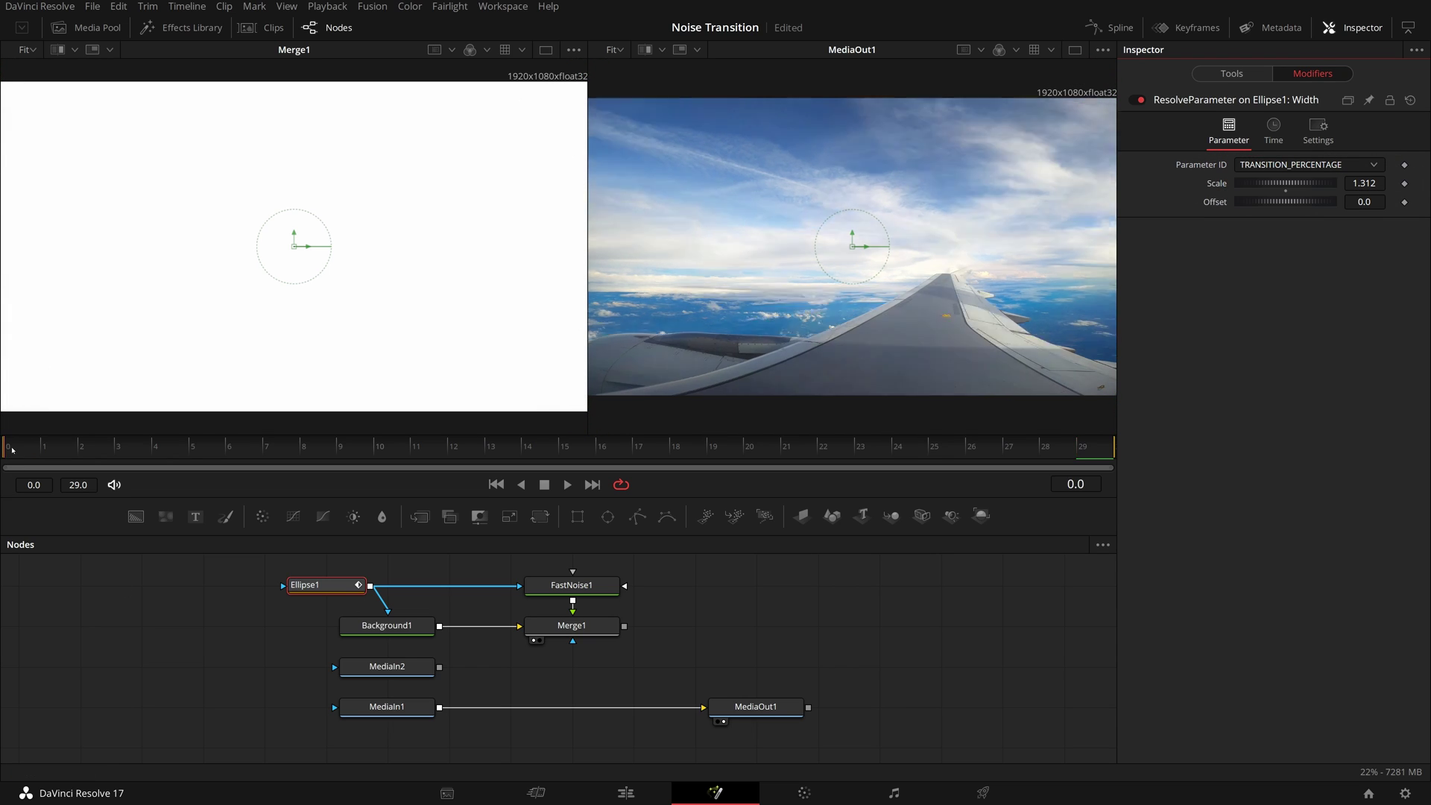
left_click_drag(89, 450, 943, 517)
left_click_drag(930, 462, 419, 462)
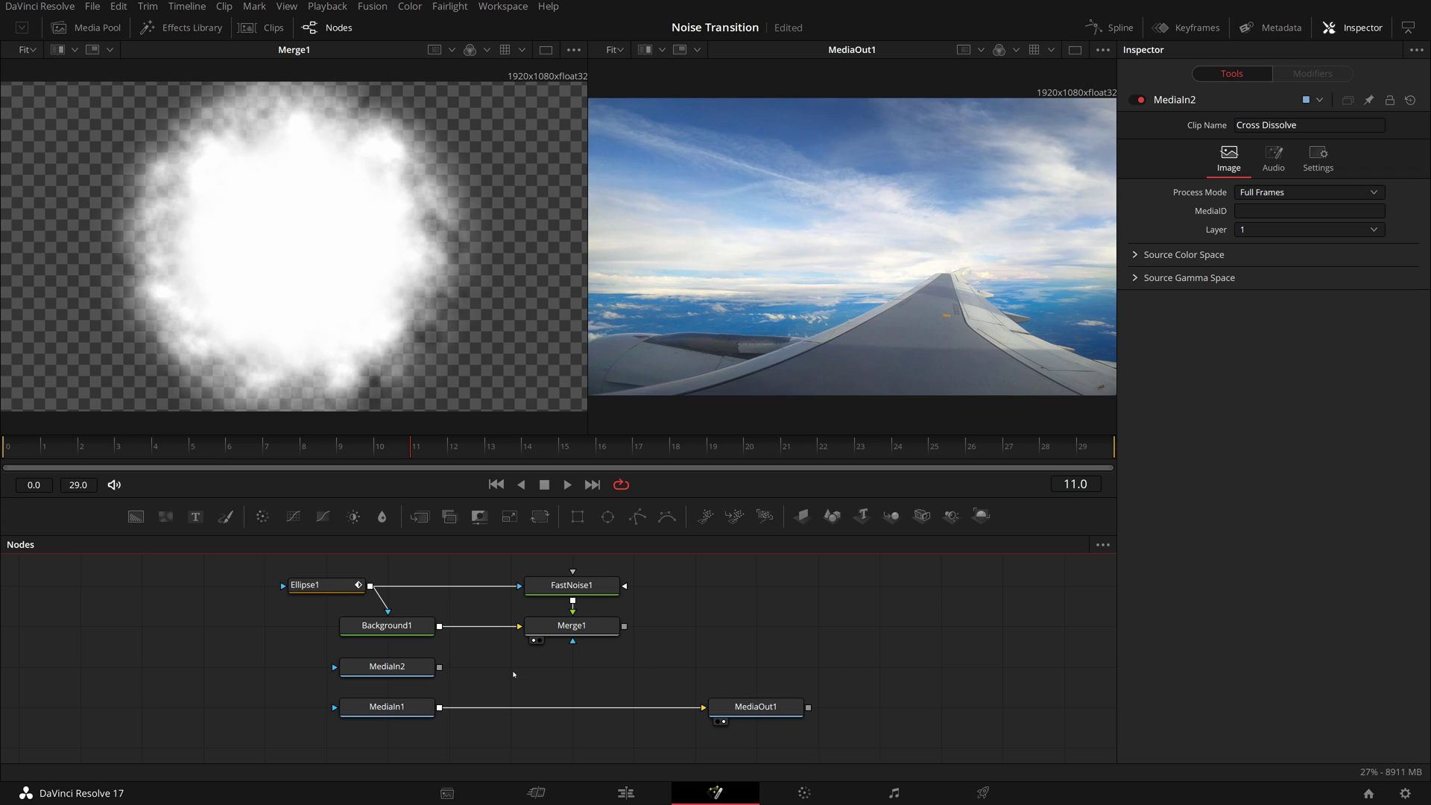
- Add MatteControl1 after MediaIn2, feed Merge1 into its GarbageMatte input, and view it at frame 9
left_click(387, 667)
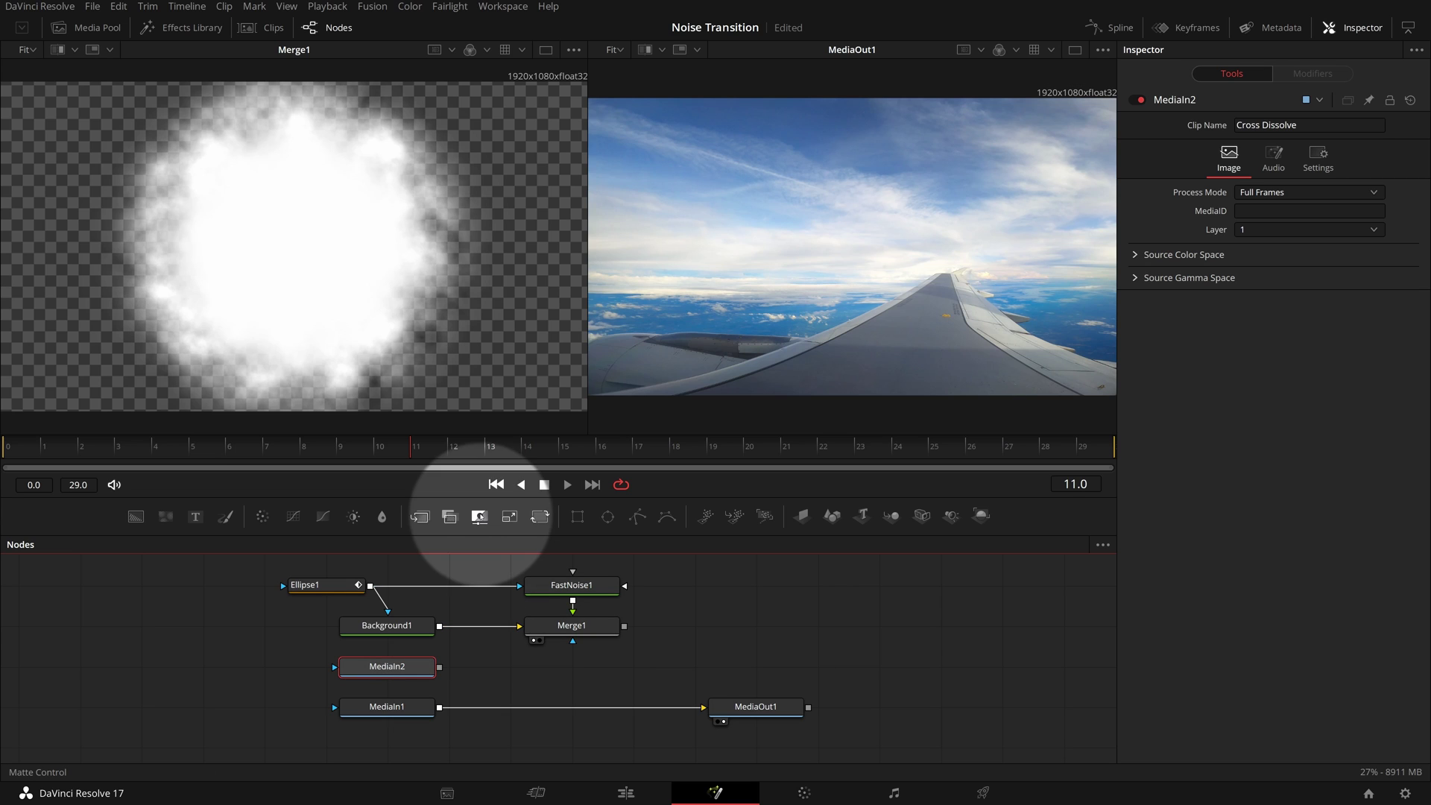
left_click(479, 521)
left_click_drag(513, 675, 575, 675)
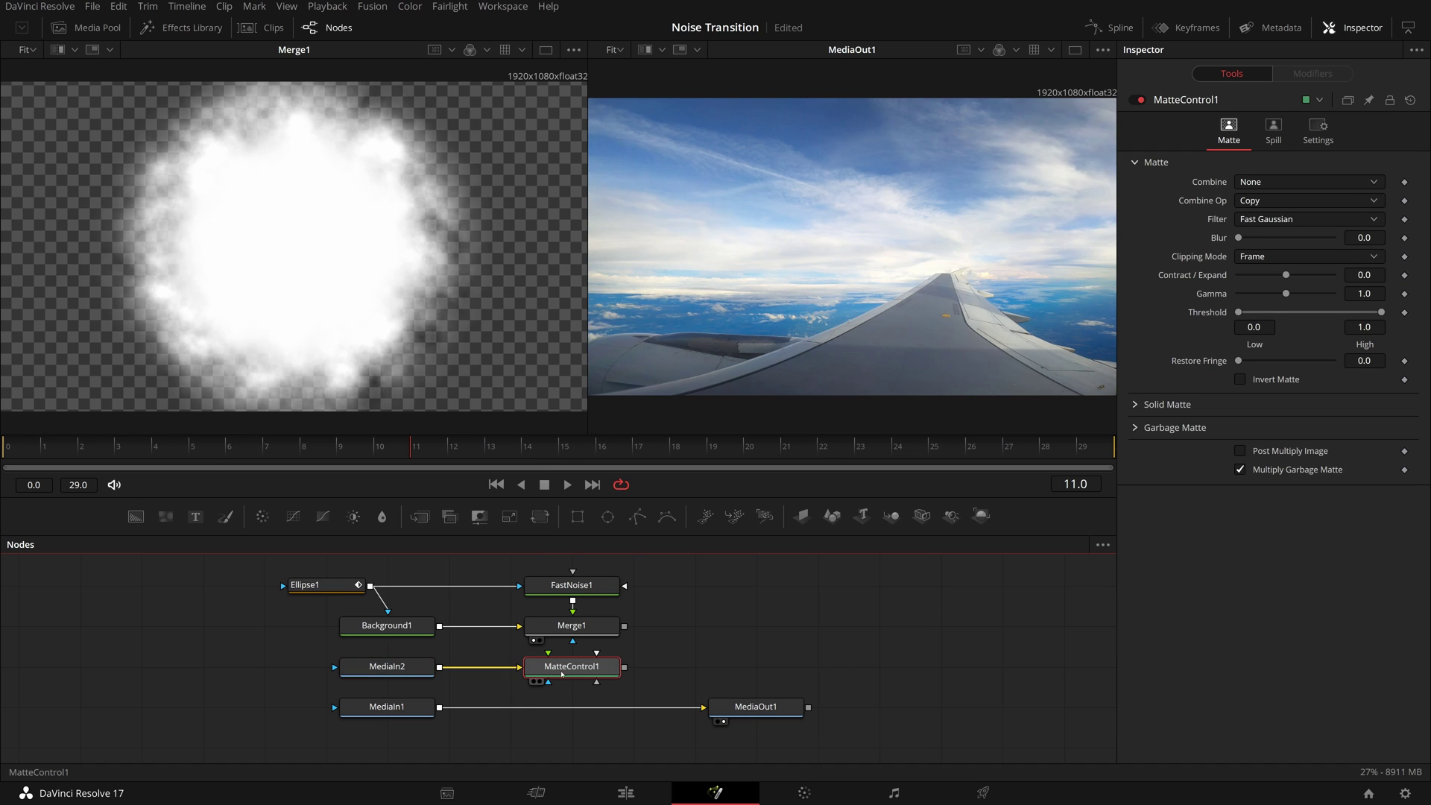
left_click(659, 666)
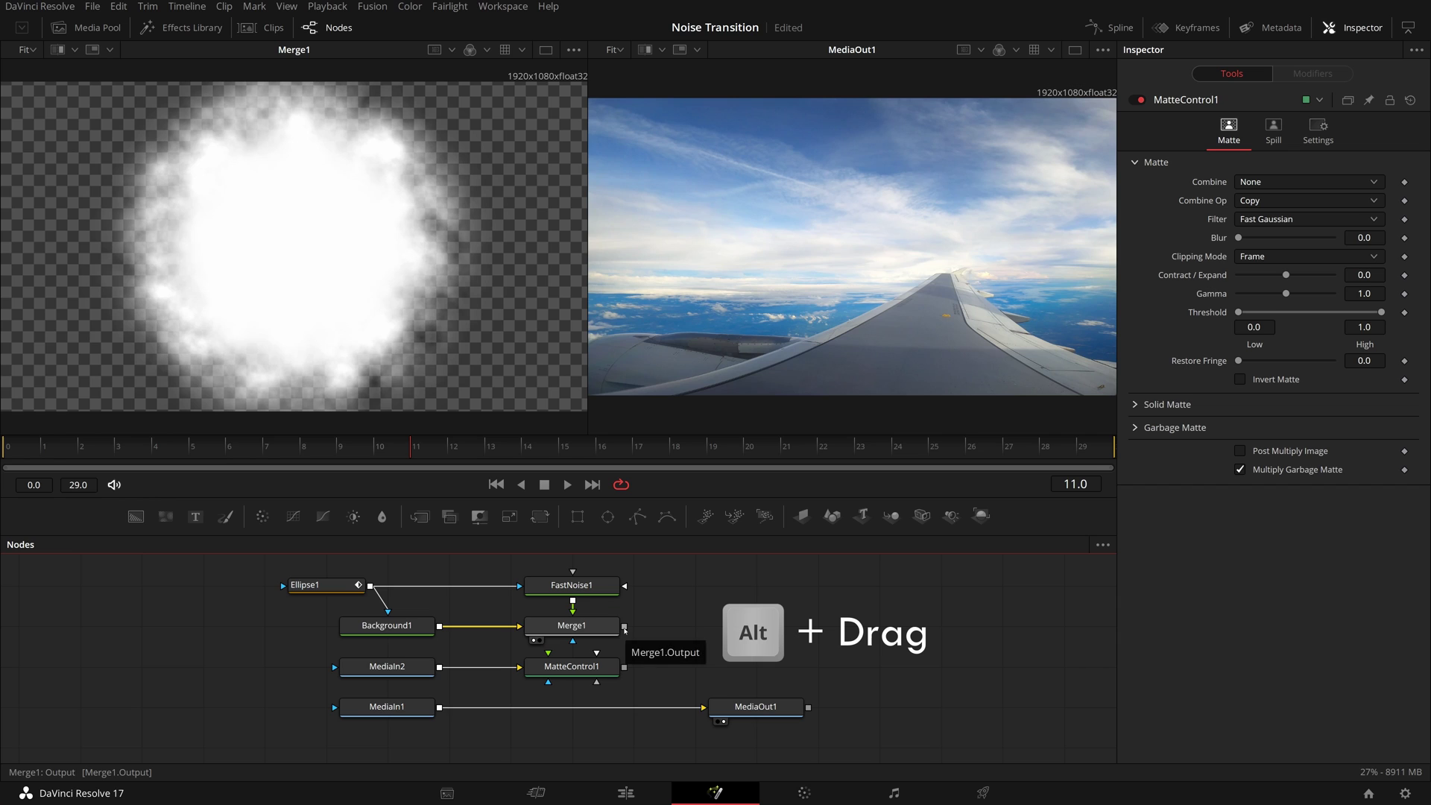
left_click_drag(624, 630, 589, 666)
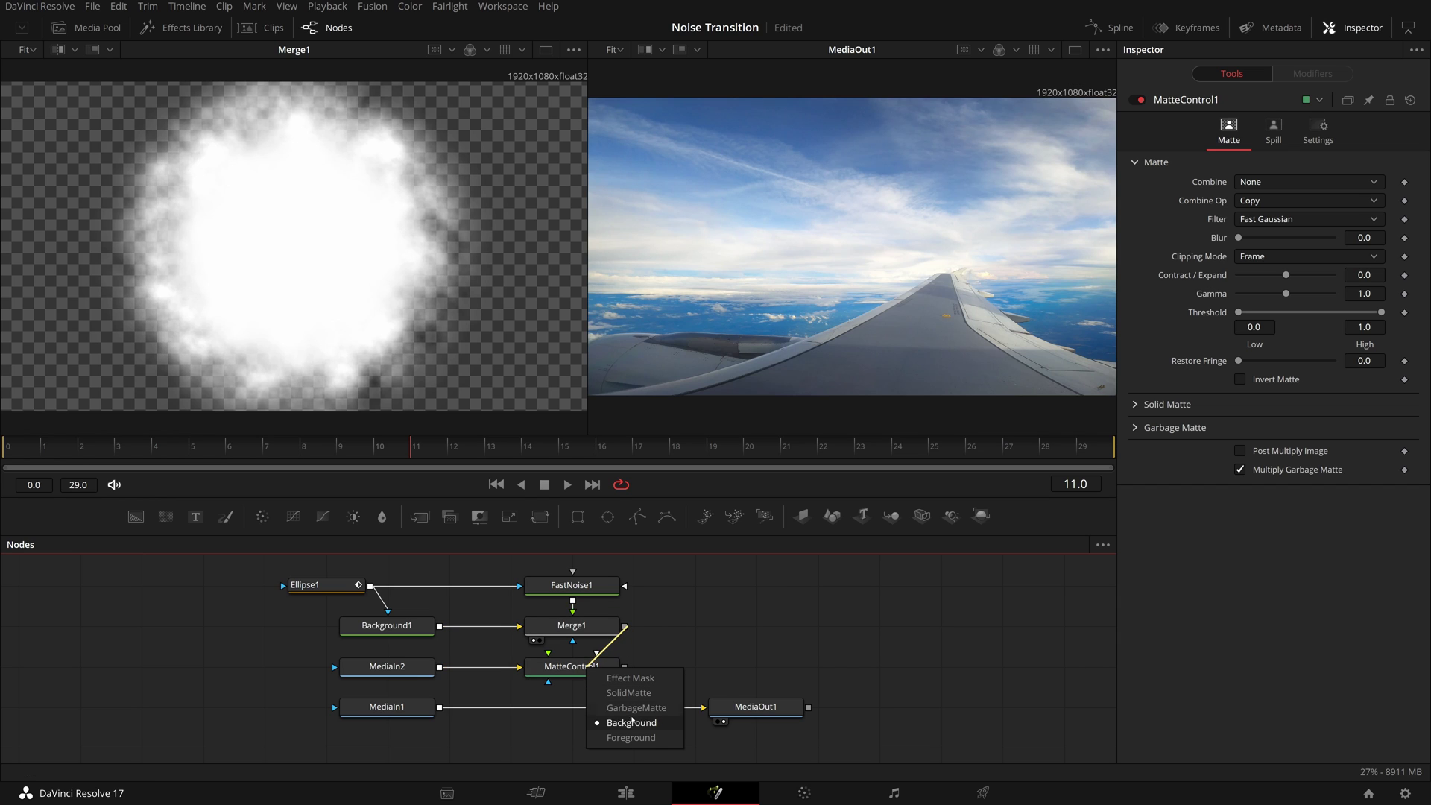
left_click(630, 710)
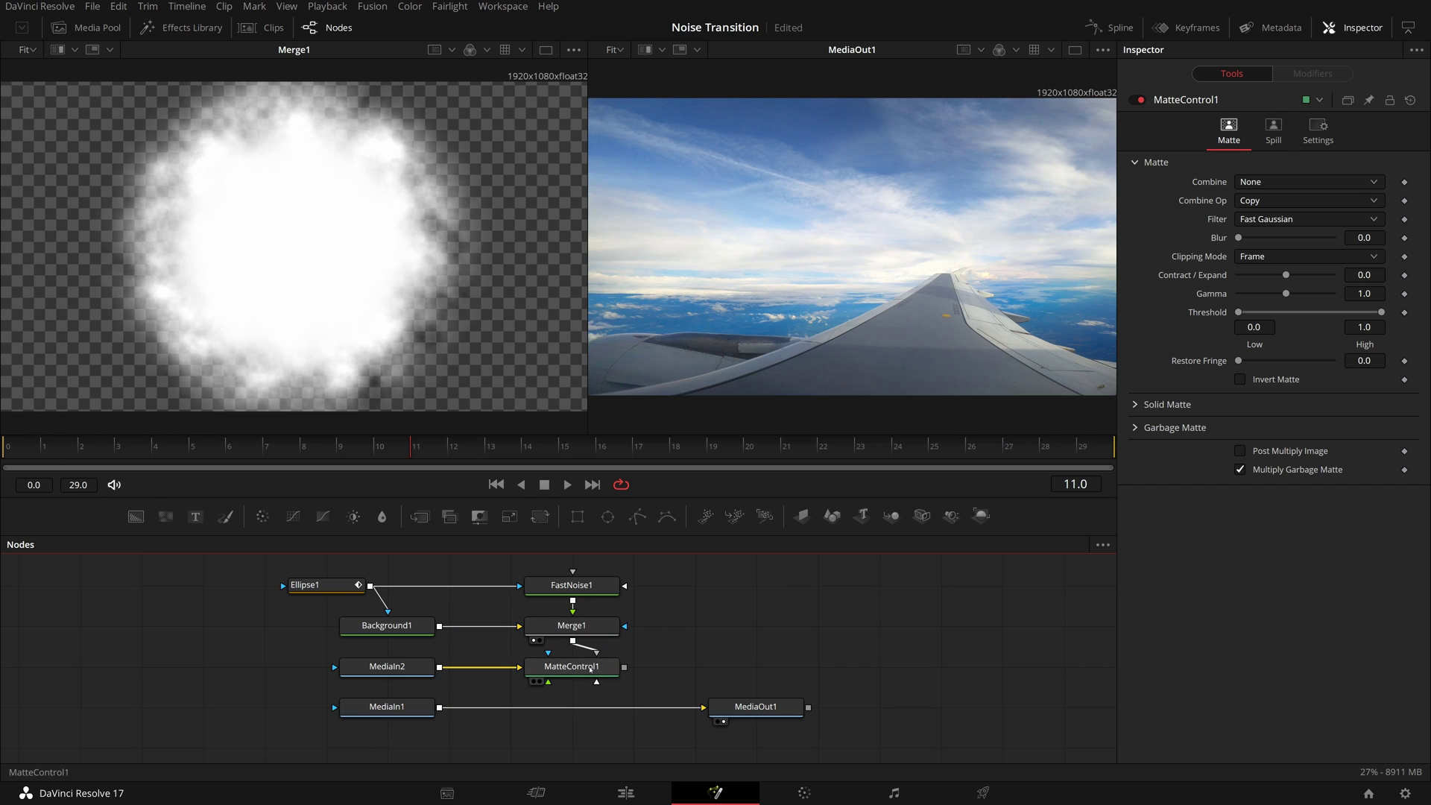
left_click_drag(590, 669, 469, 374)
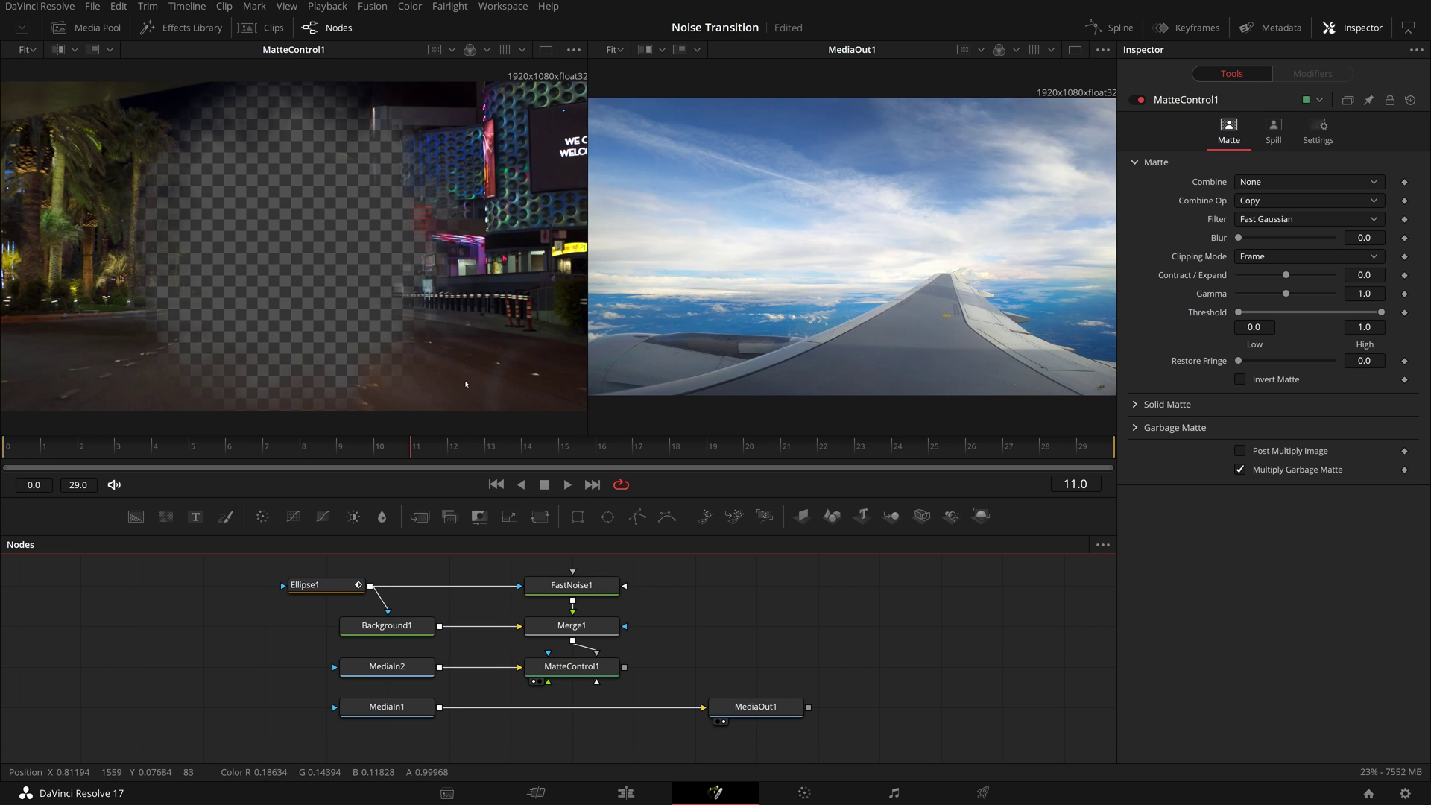
left_click_drag(23, 448, 401, 469)
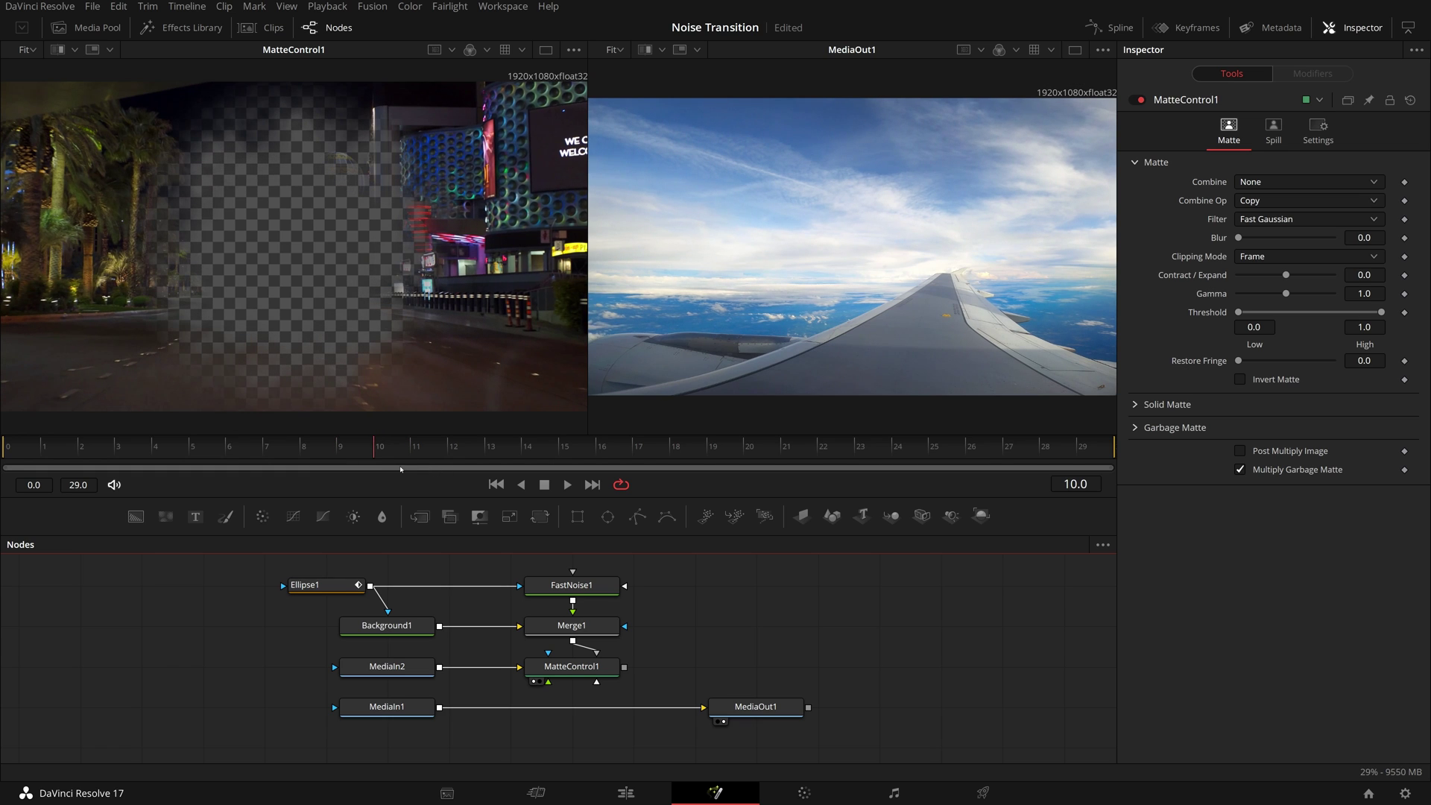
- Invert MatteControl1's garbage matte and merge its output over MediaIn1 as Merge2
left_click(1135, 428)
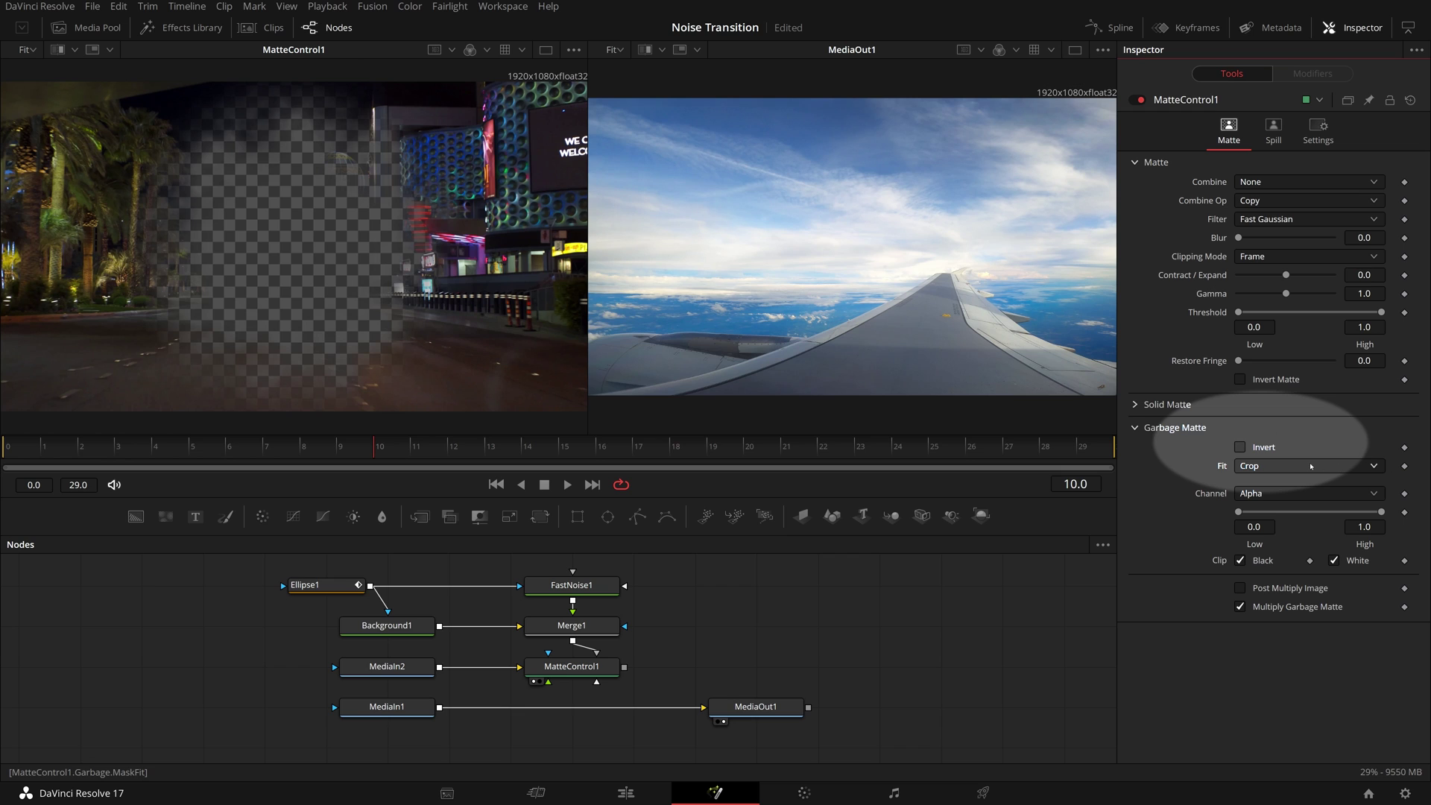
left_click(1240, 447)
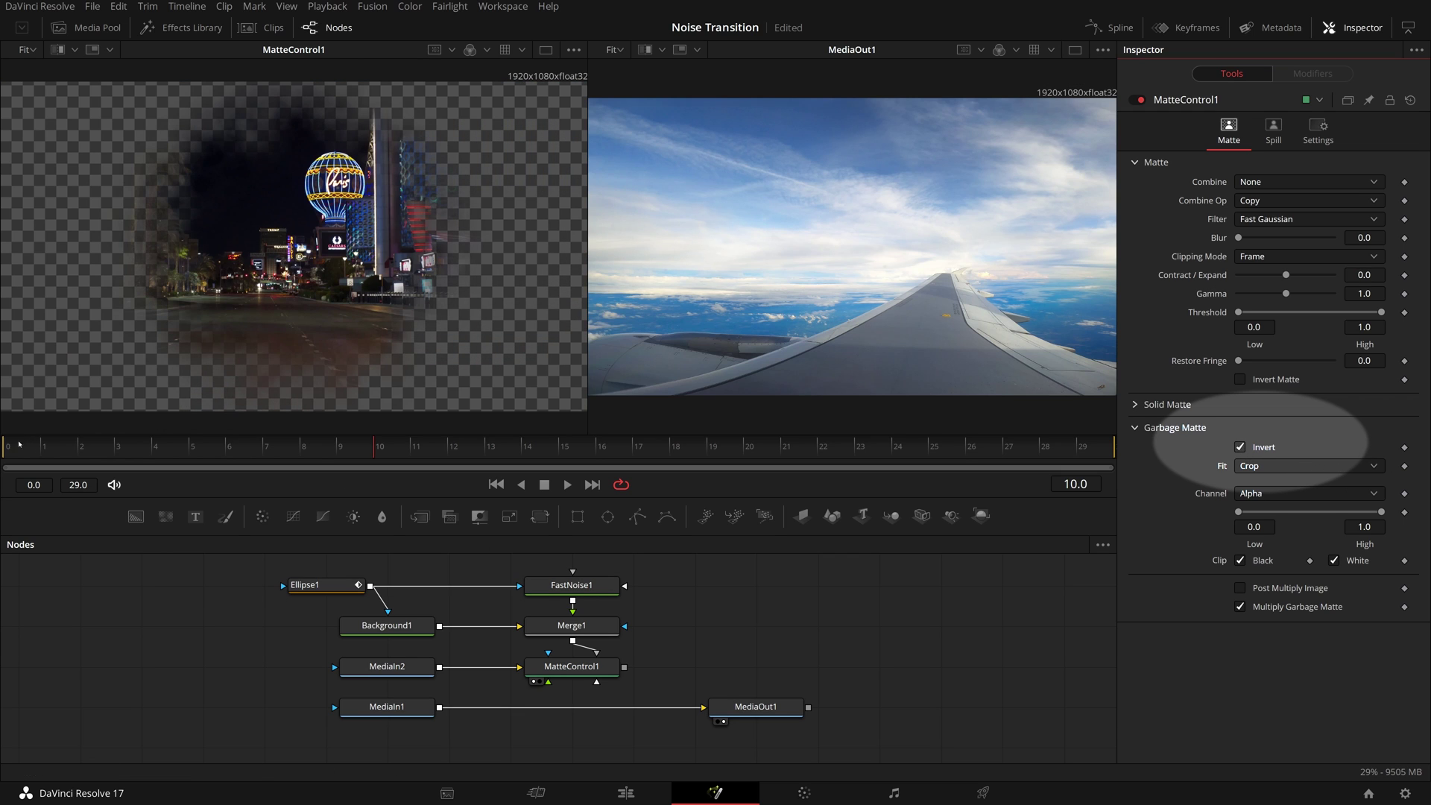
left_click_drag(19, 448, 1048, 512)
left_click(336, 447)
left_click_drag(625, 667, 446, 705)
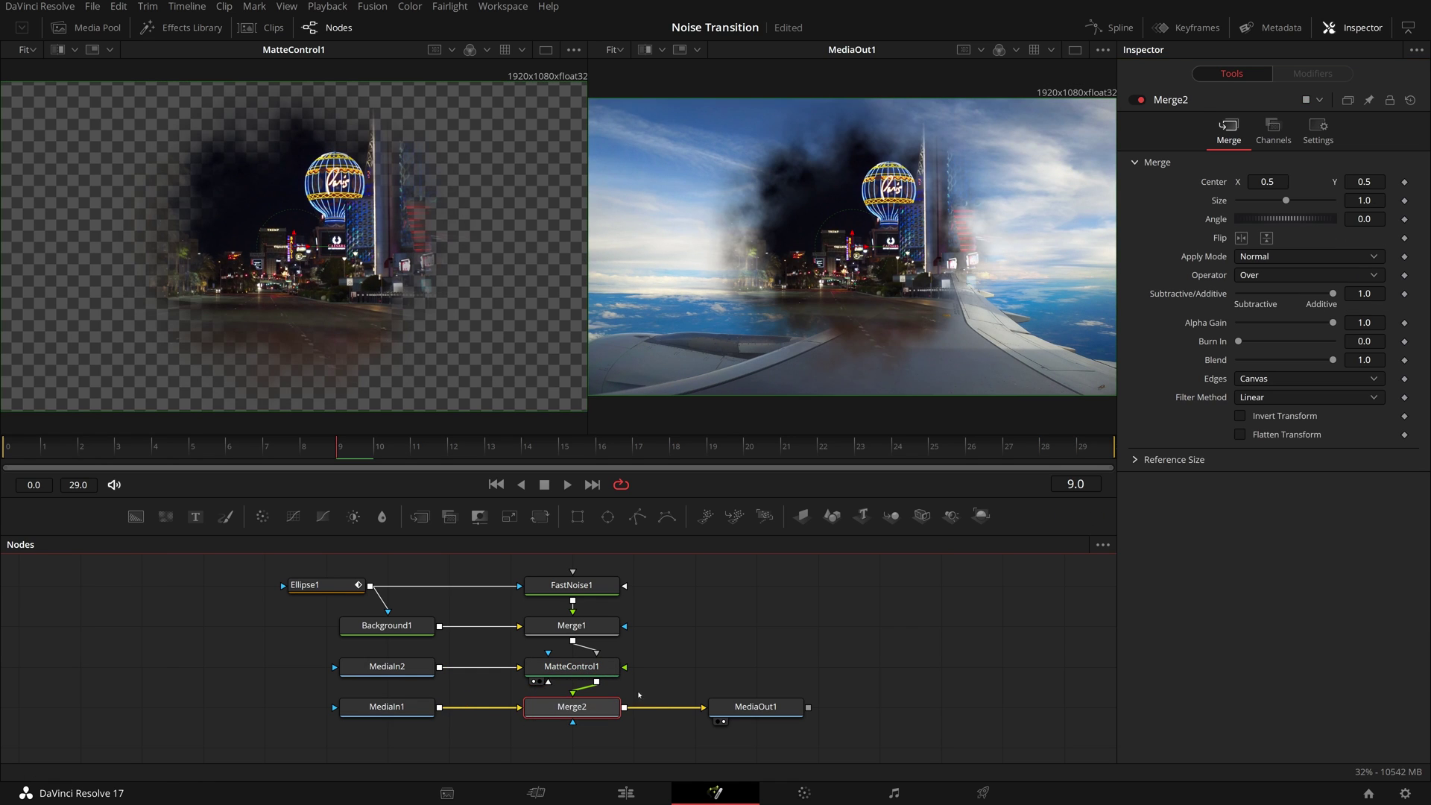
left_click(11, 452)
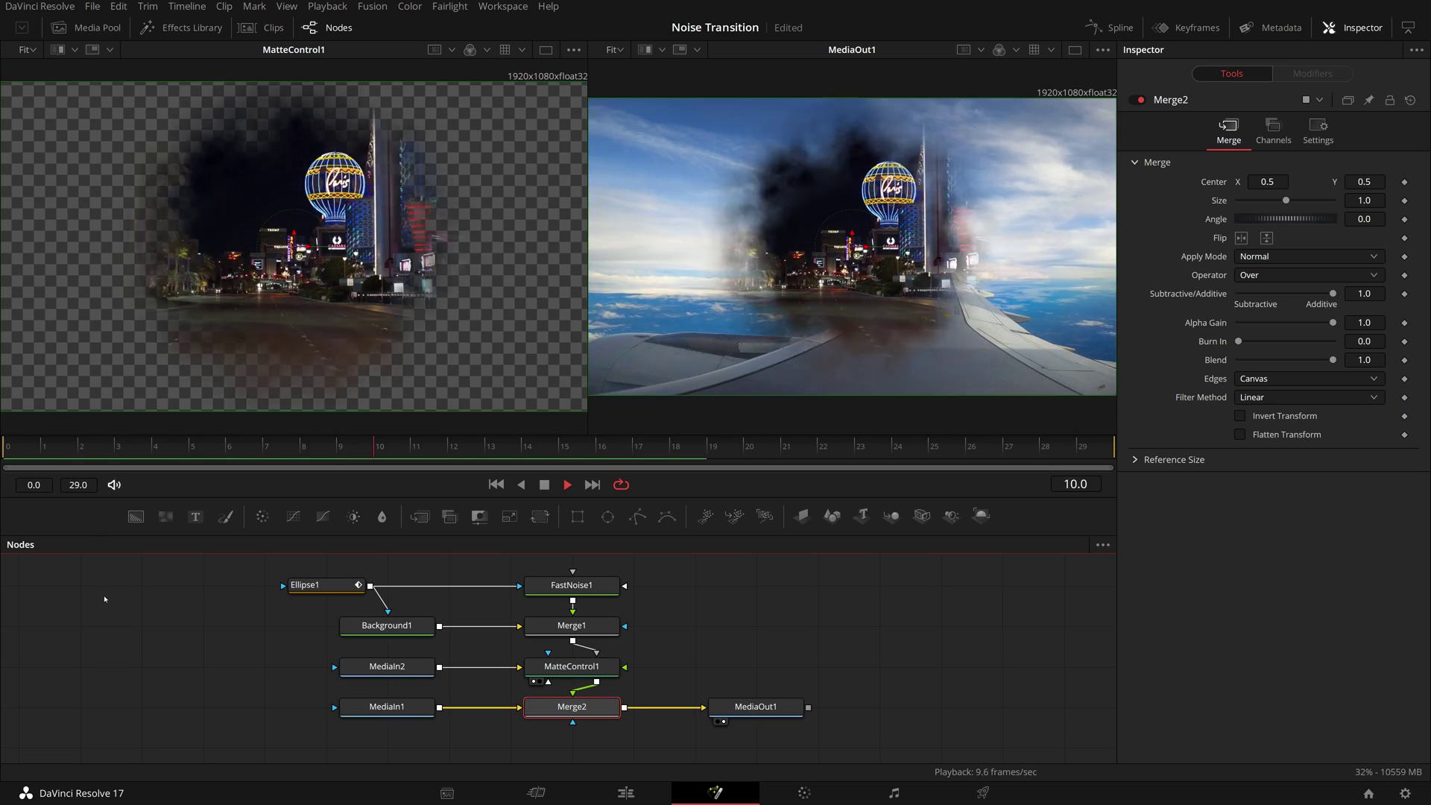
- Stop playback and lengthen the Cross Dissolve transition to 3.3 seconds (98 frames)
left_click(622, 795)
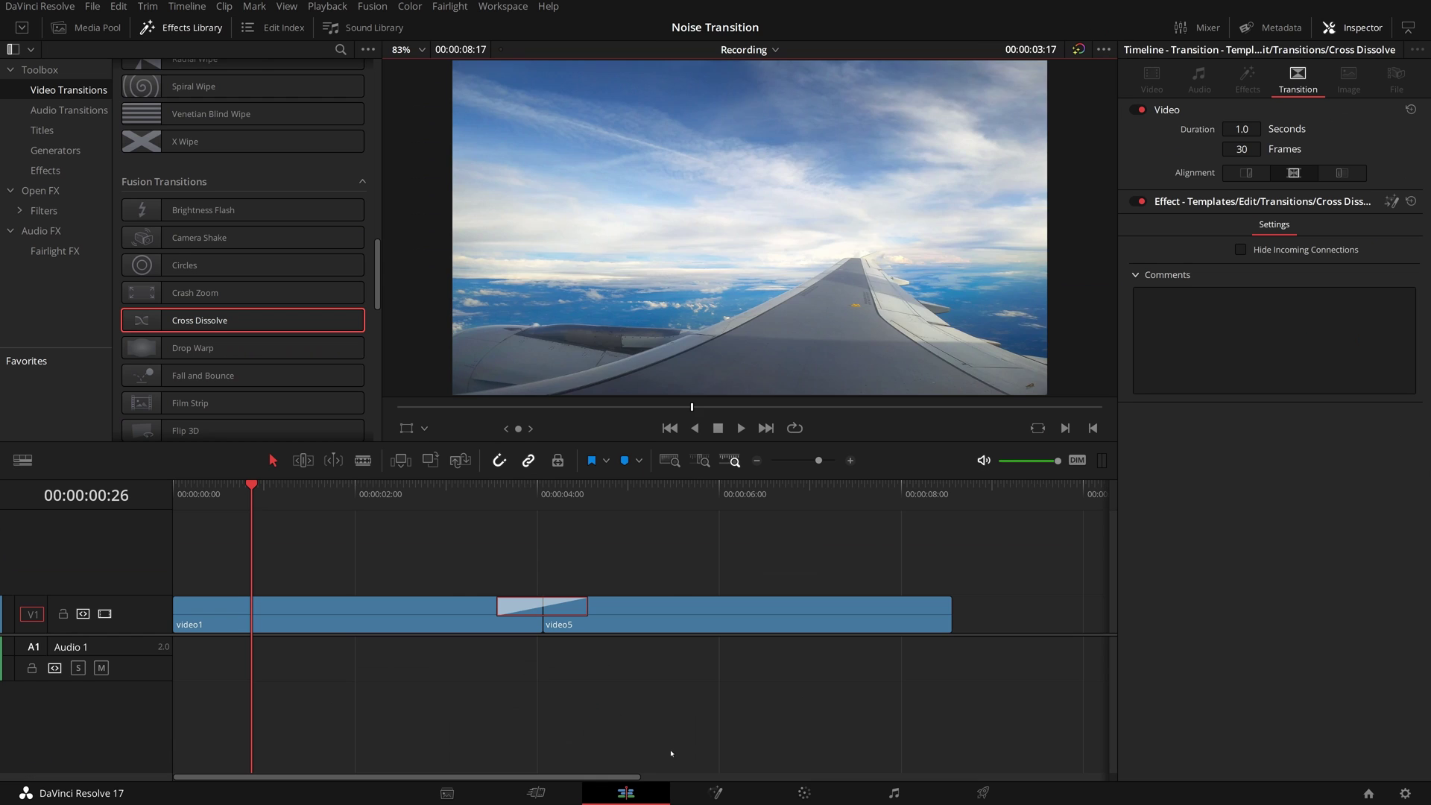
left_click(513, 607)
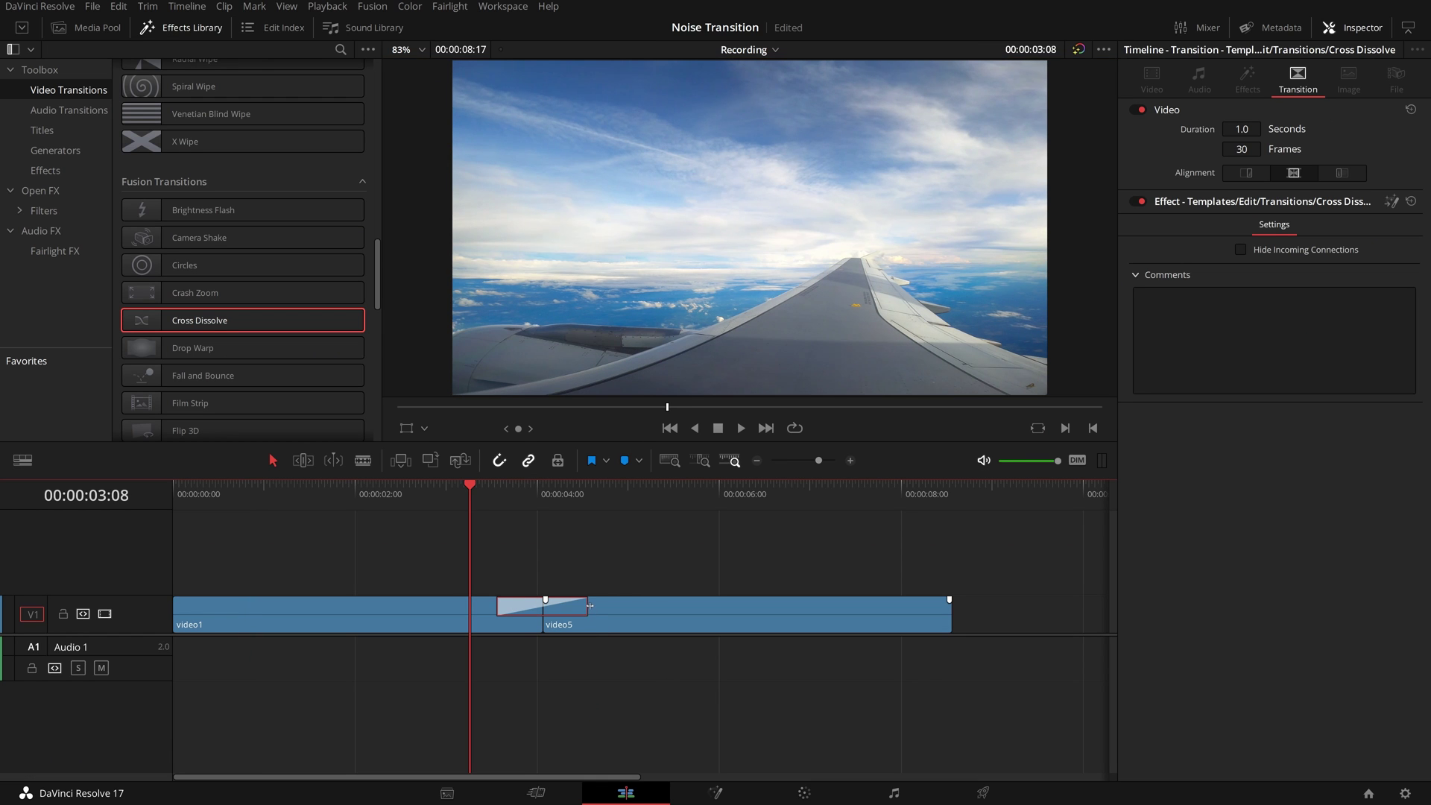
left_click_drag(590, 606, 693, 613)
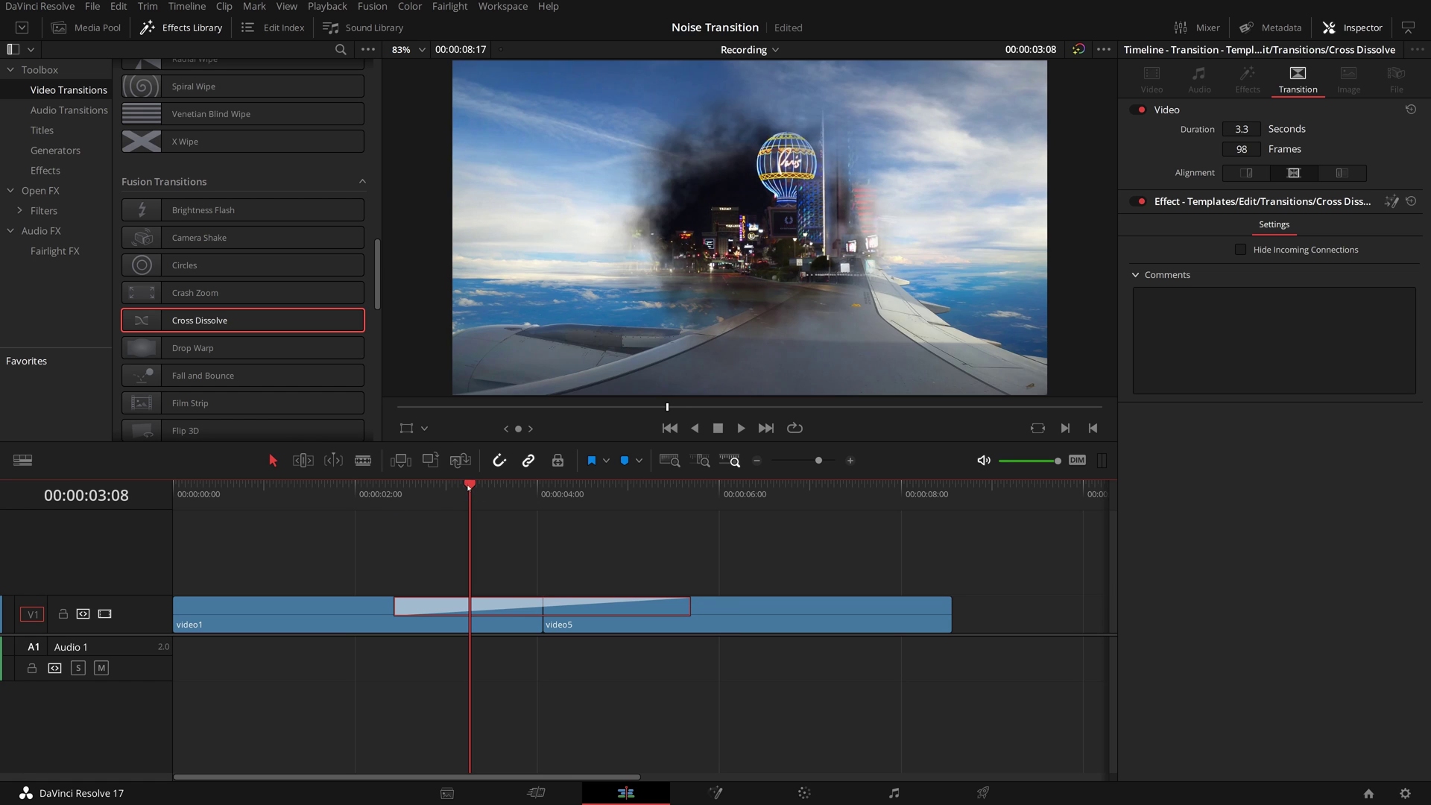
- Play back the cloudy city reveal transition, then select the Cross Dissolve
left_click_drag(478, 491, 403, 497)
key("space")
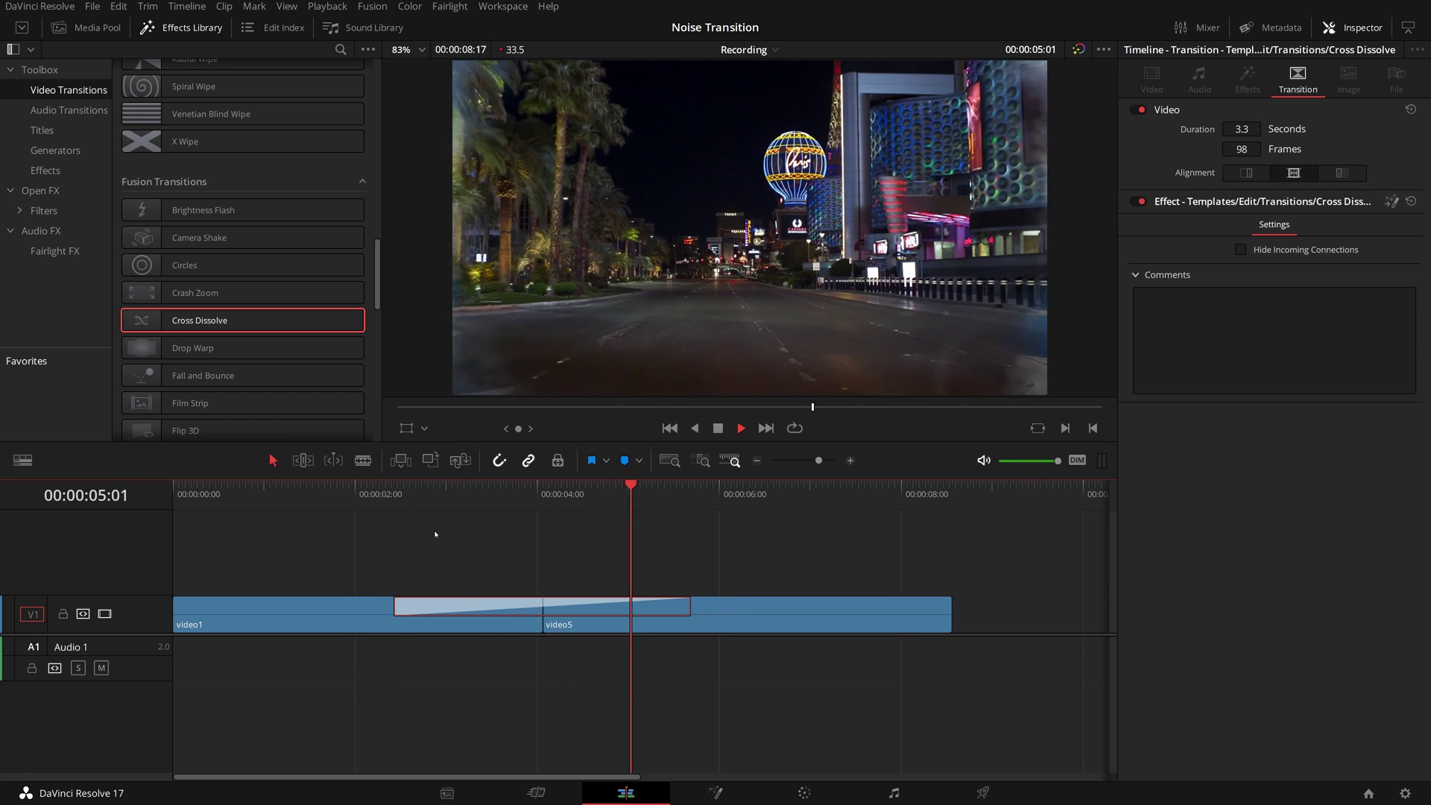
left_click(329, 493)
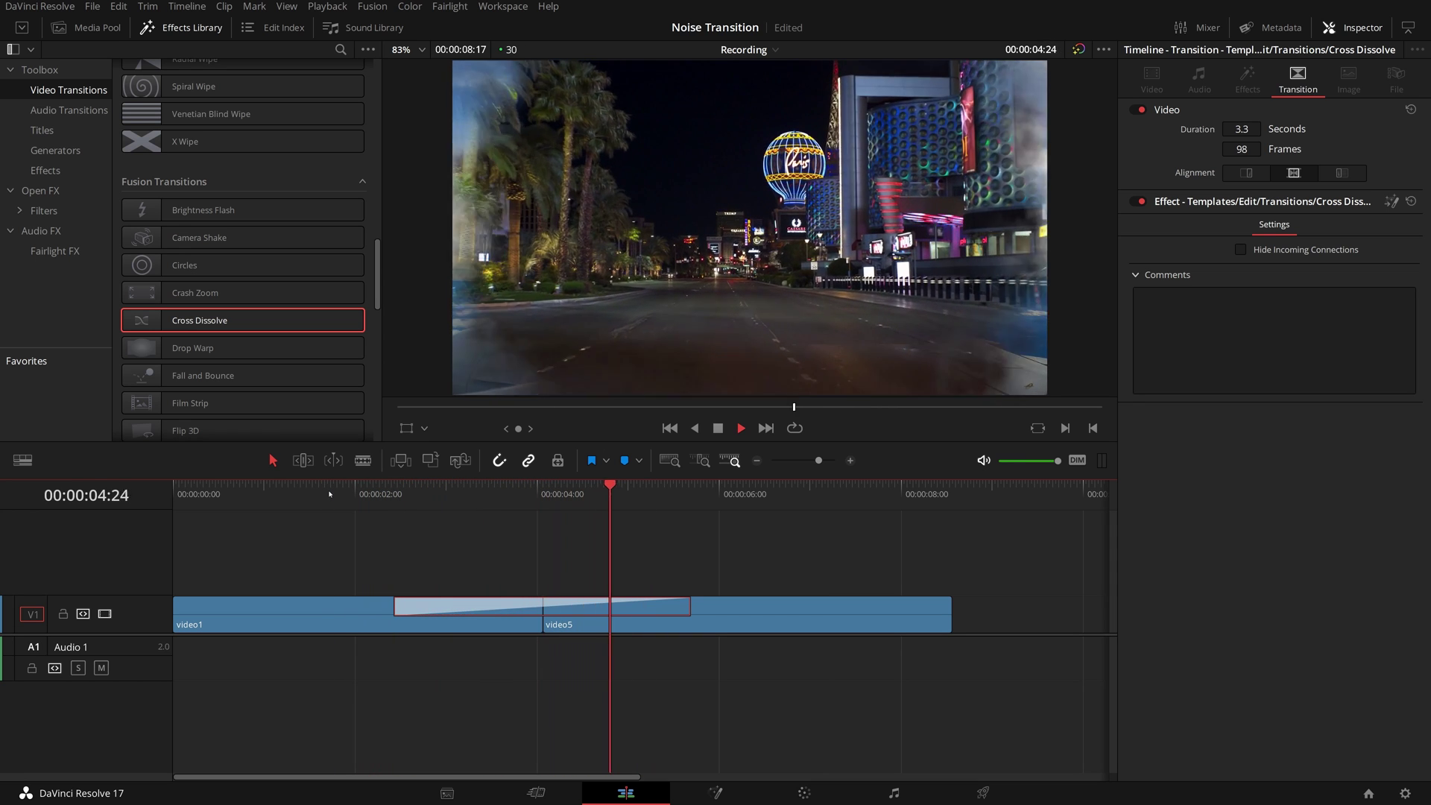
key("space")
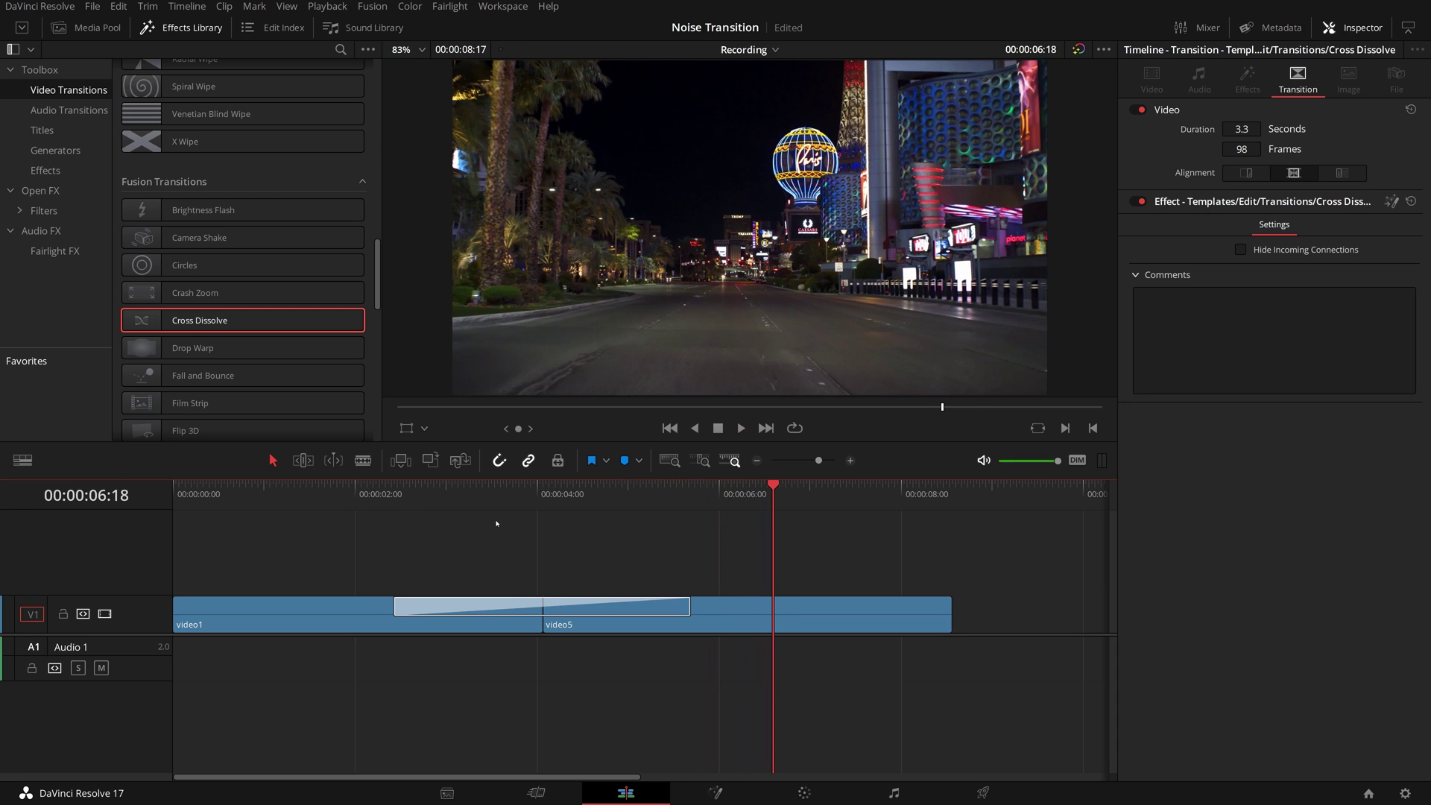
left_click(627, 609)
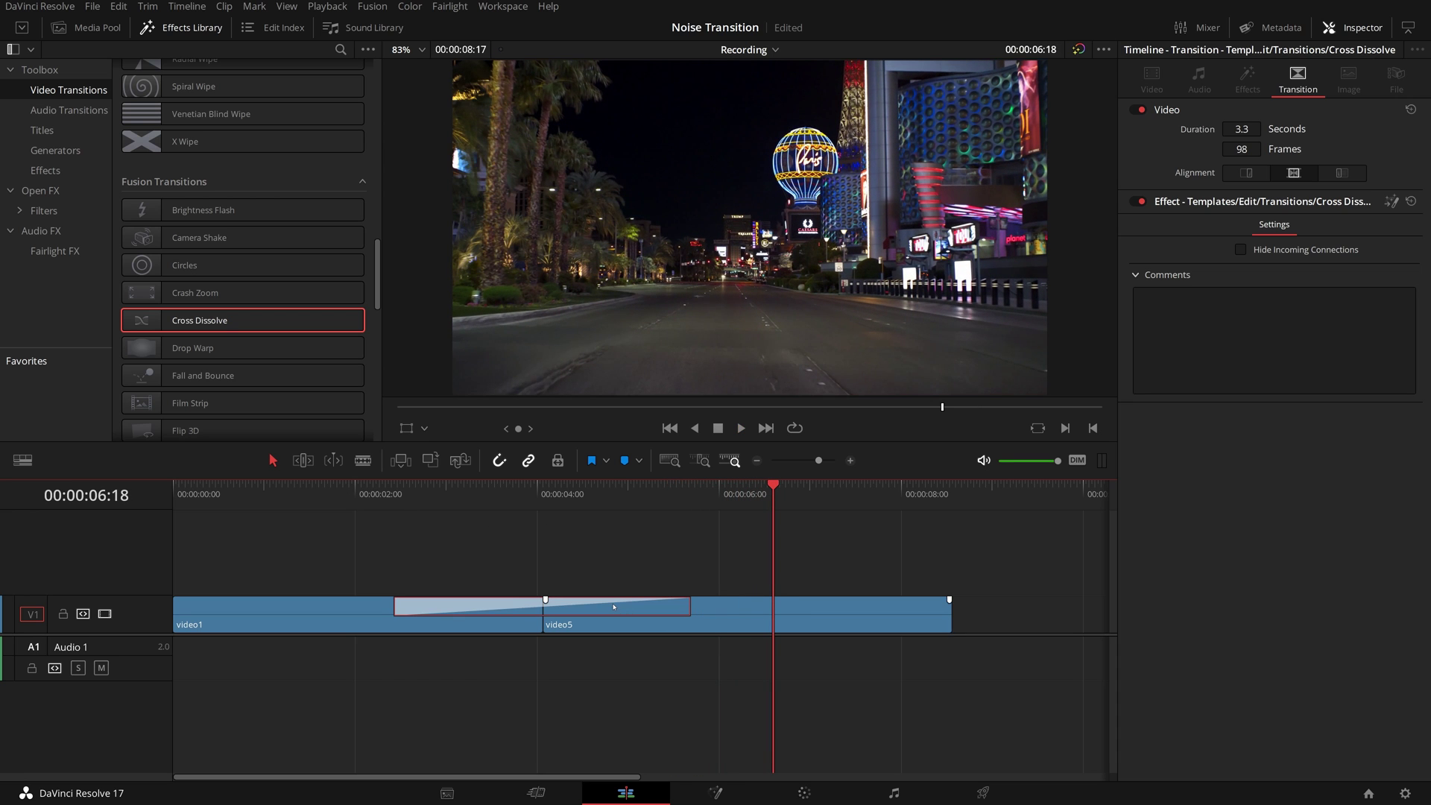
- Reopen the transition in the Fusion page and move MediaIn1 left under MediaIn2
right_click(614, 607)
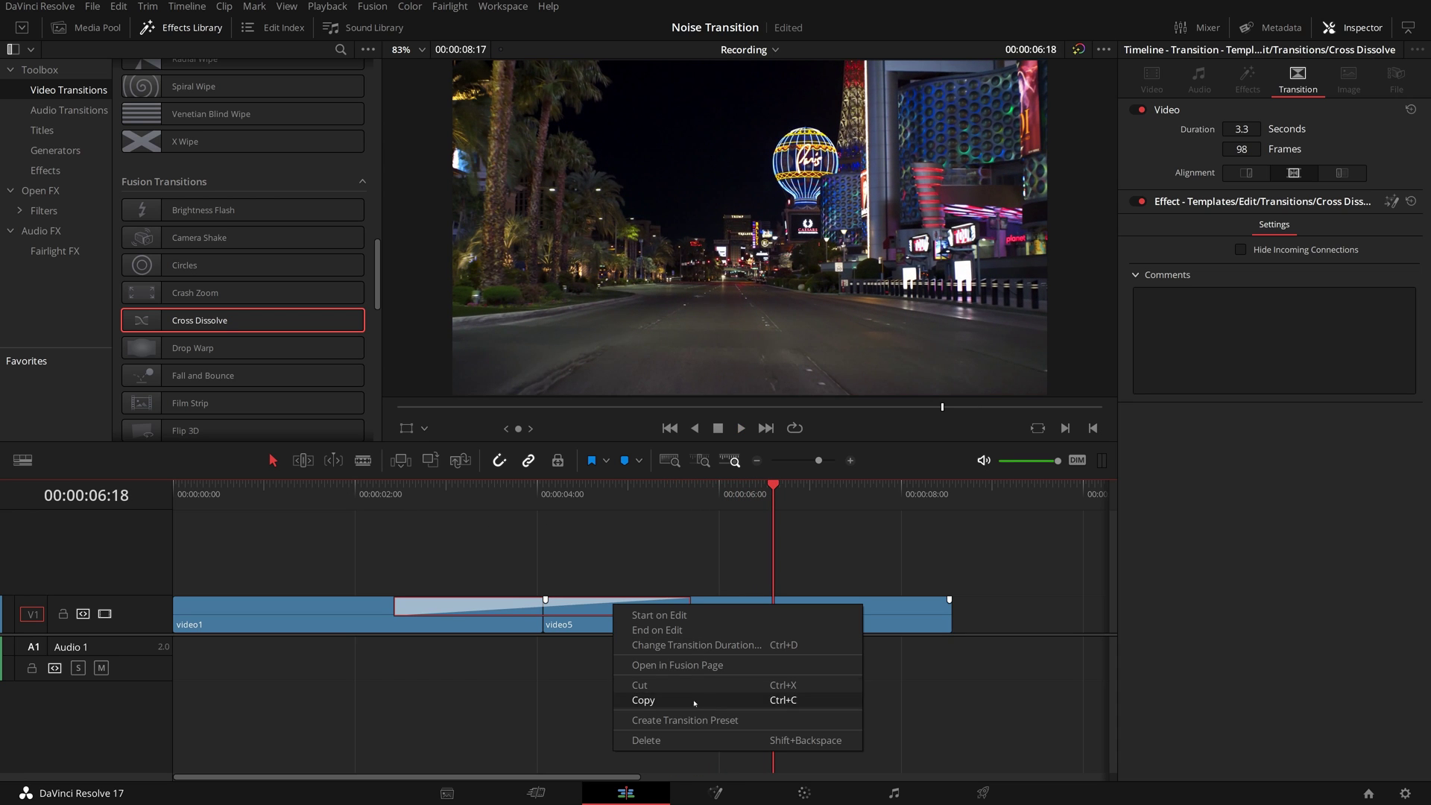
left_click(678, 664)
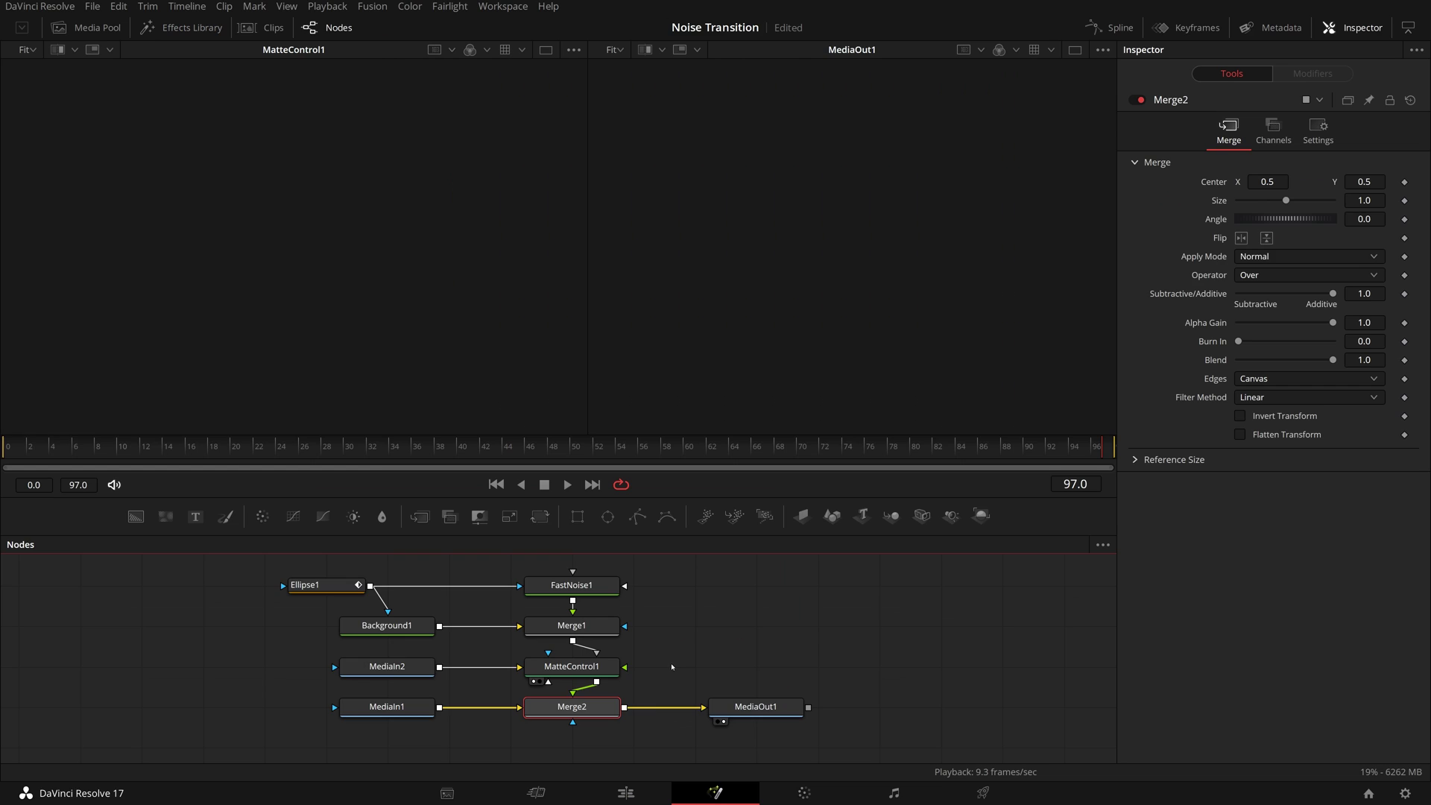
left_click_drag(391, 708, 205, 707)
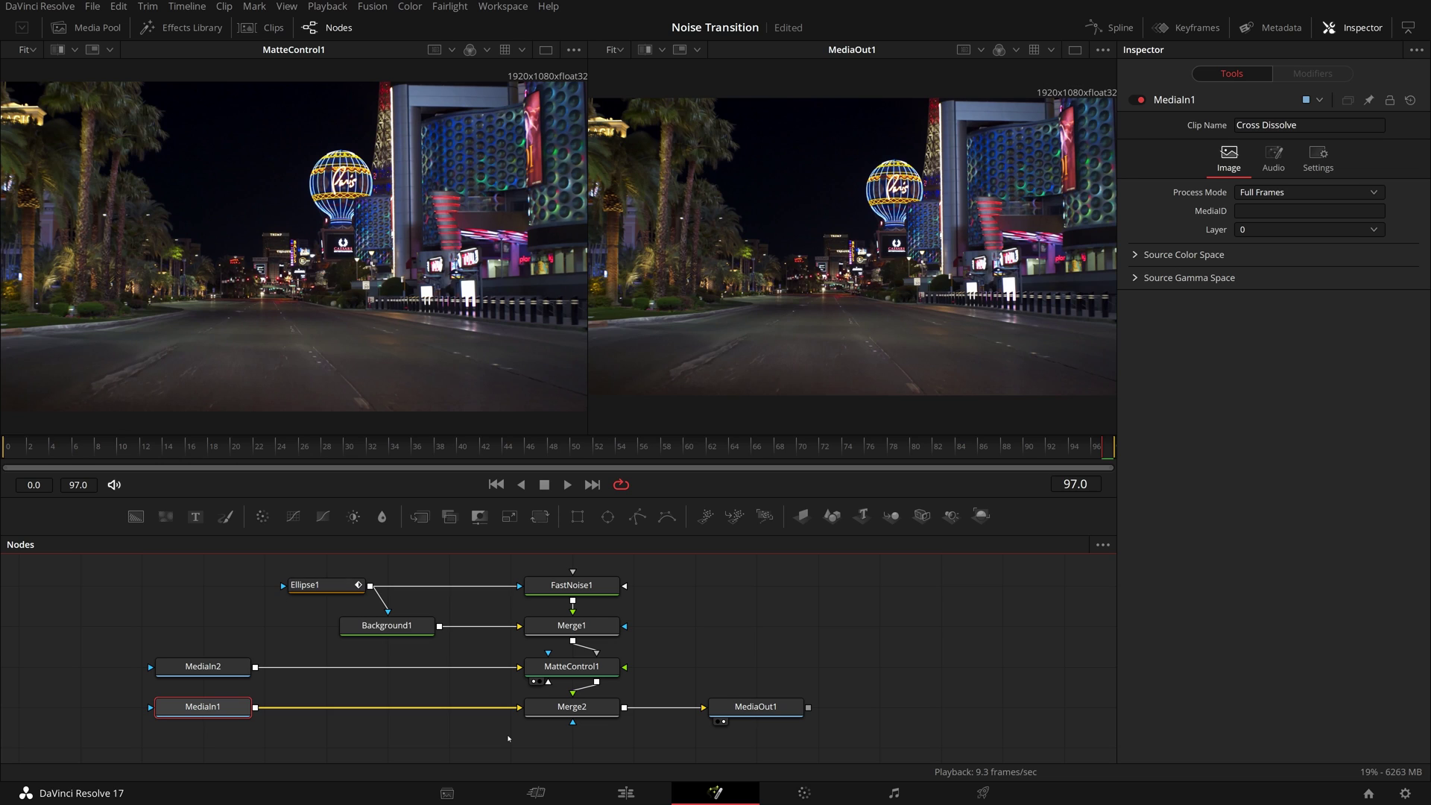
- Select Merge2, MatteControl1, Ellipse1, Background1, FastNoise1 and Merge1 together
left_click(575, 711)
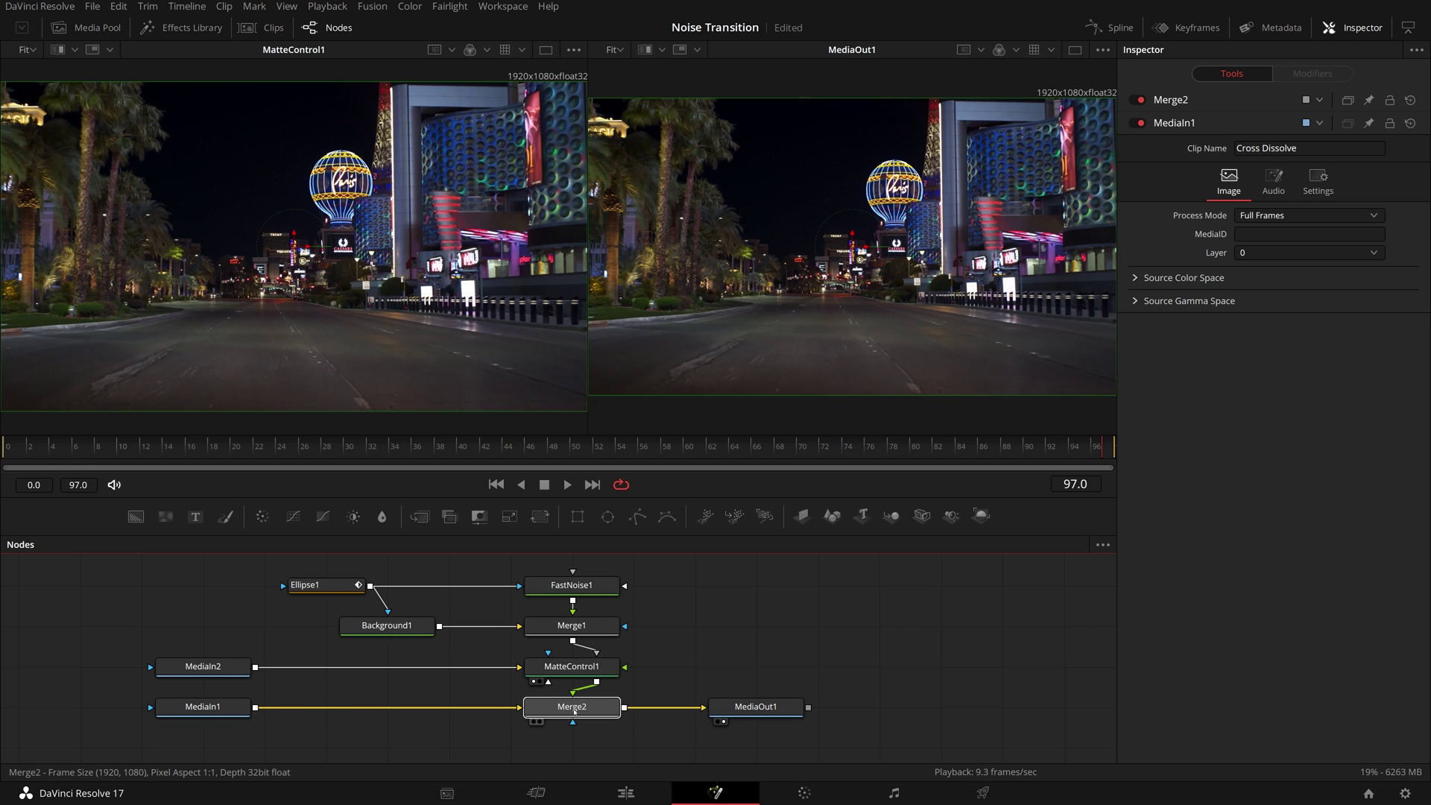
left_click(584, 669, "ctrl")
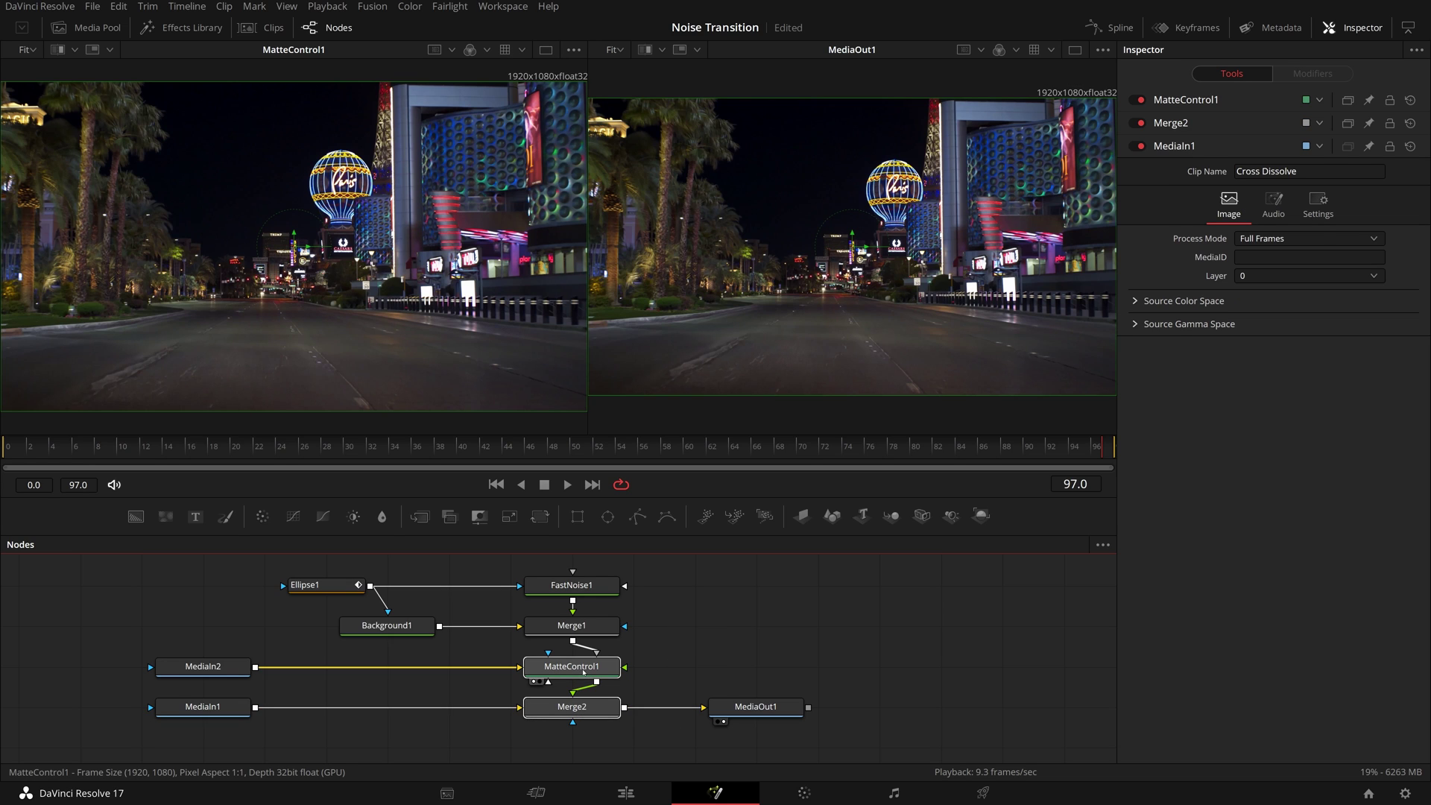
left_click_drag(259, 558, 677, 658)
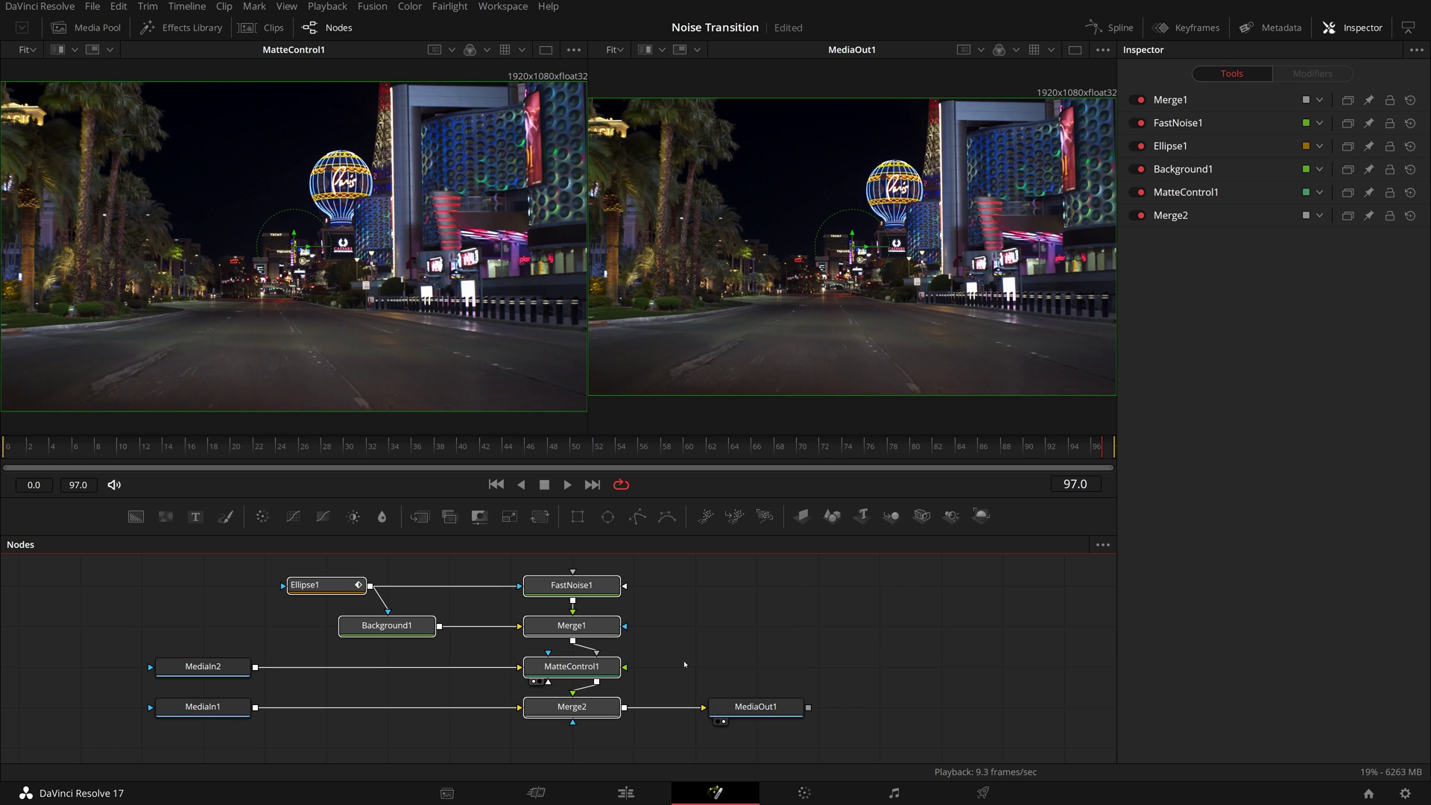
- Create a macro from the selected nodes and name it 'Essential Noise Dissolve Transition'
right_click(608, 706)
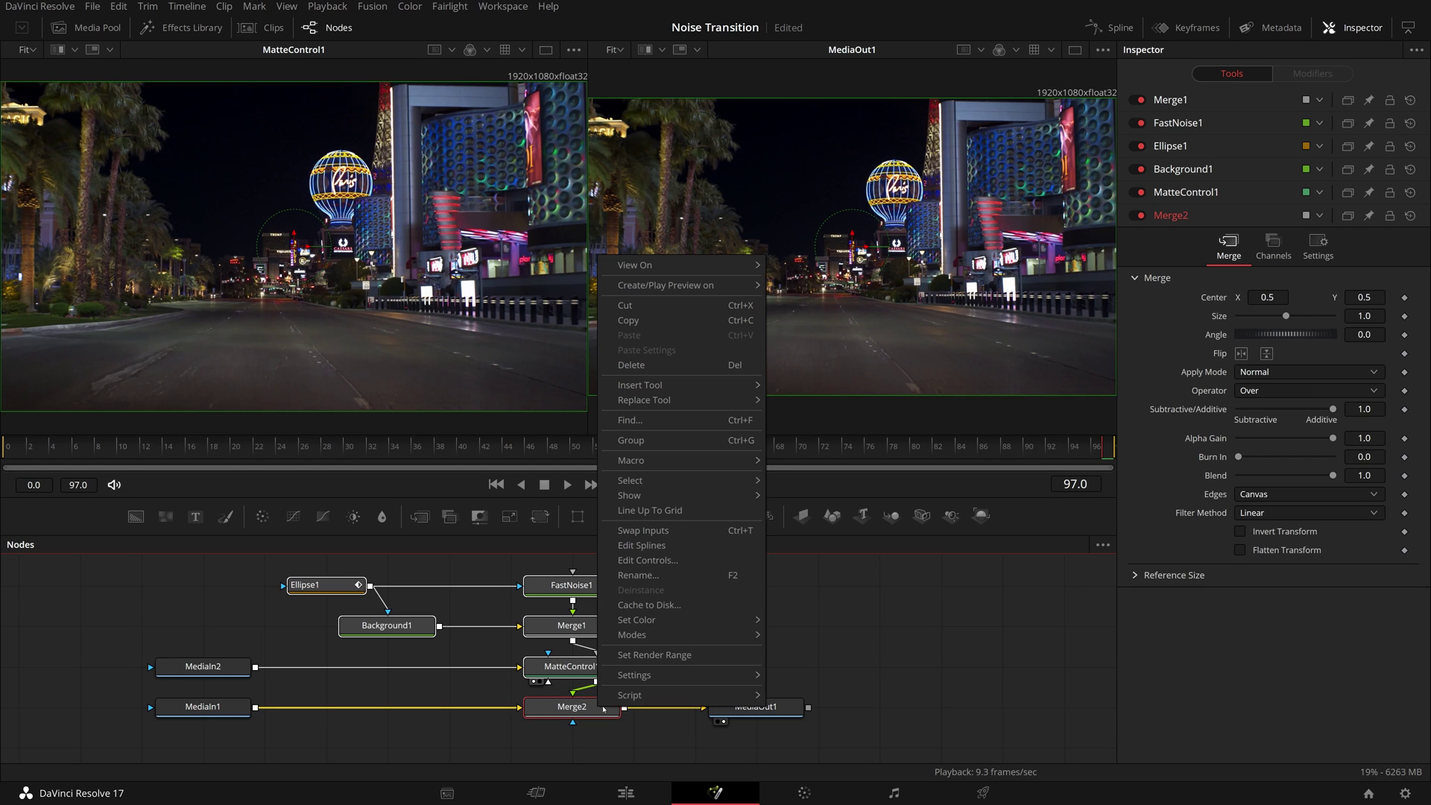
mouse_move(674, 462)
left_click(811, 468)
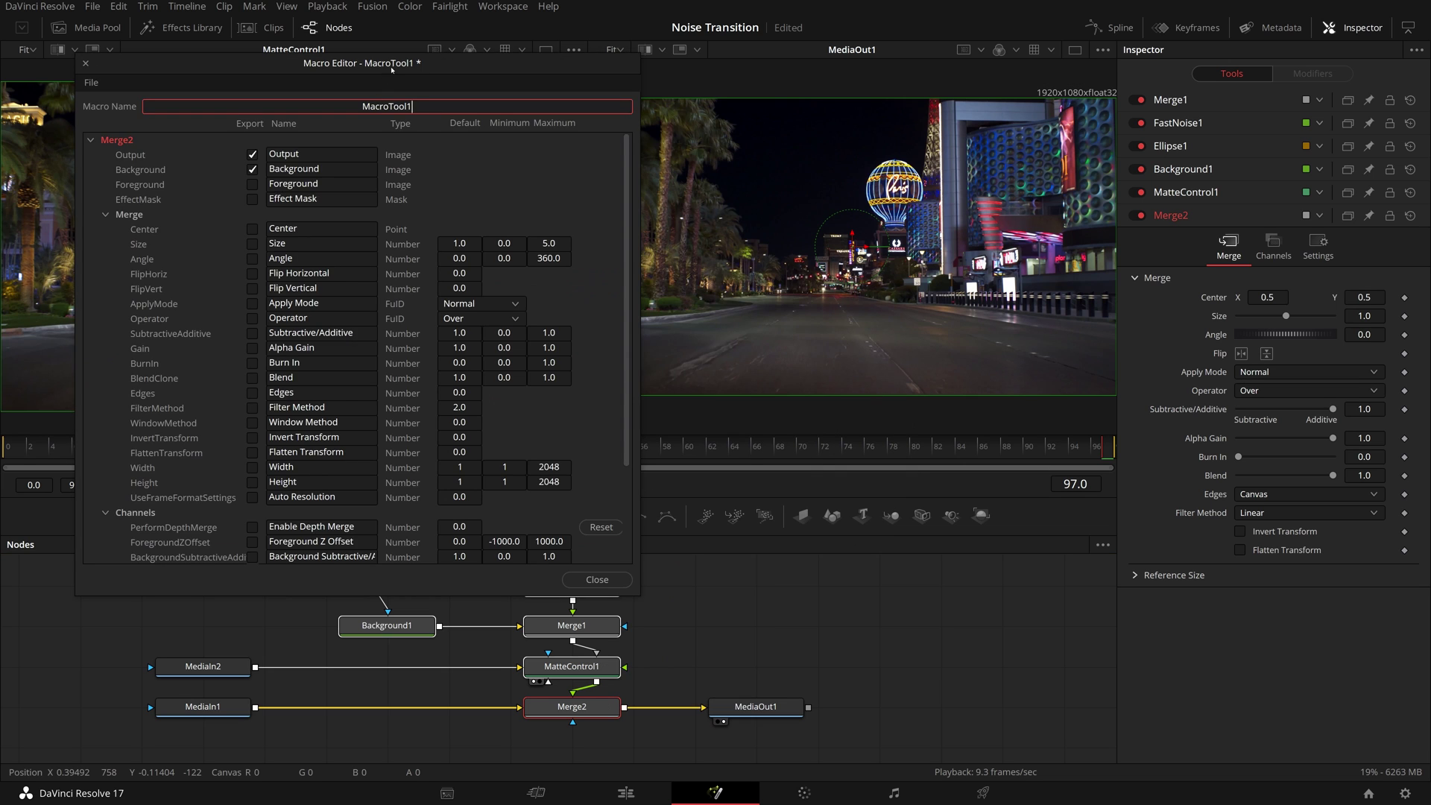
left_click_drag(412, 64, 697, 187)
double_click(671, 230)
type("Essential Noise Dissolve T")
type("ransition")
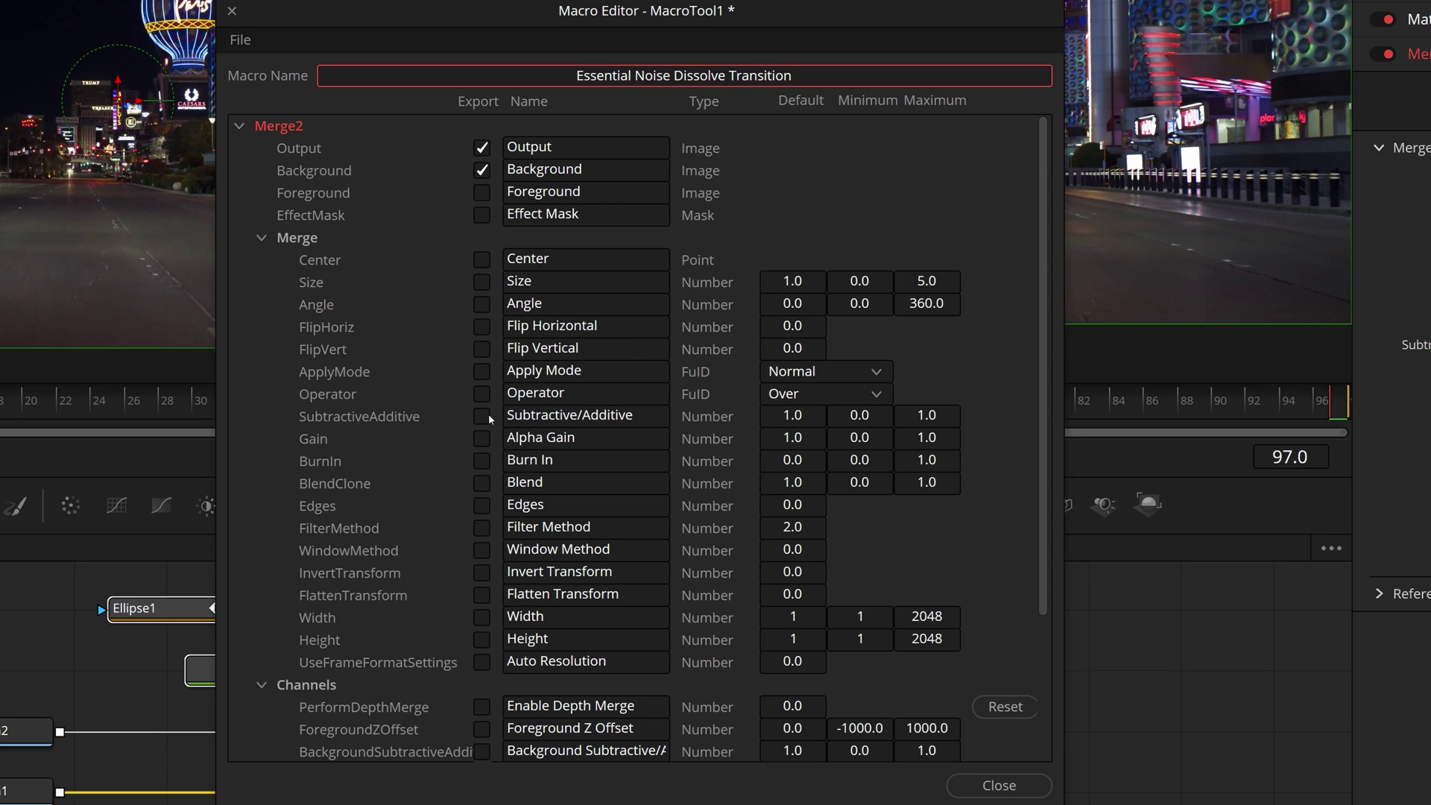
- Expose Ellipse1's Soft Edge in the macro and begin saving it as a group file
left_click(240, 128)
left_click(240, 172)
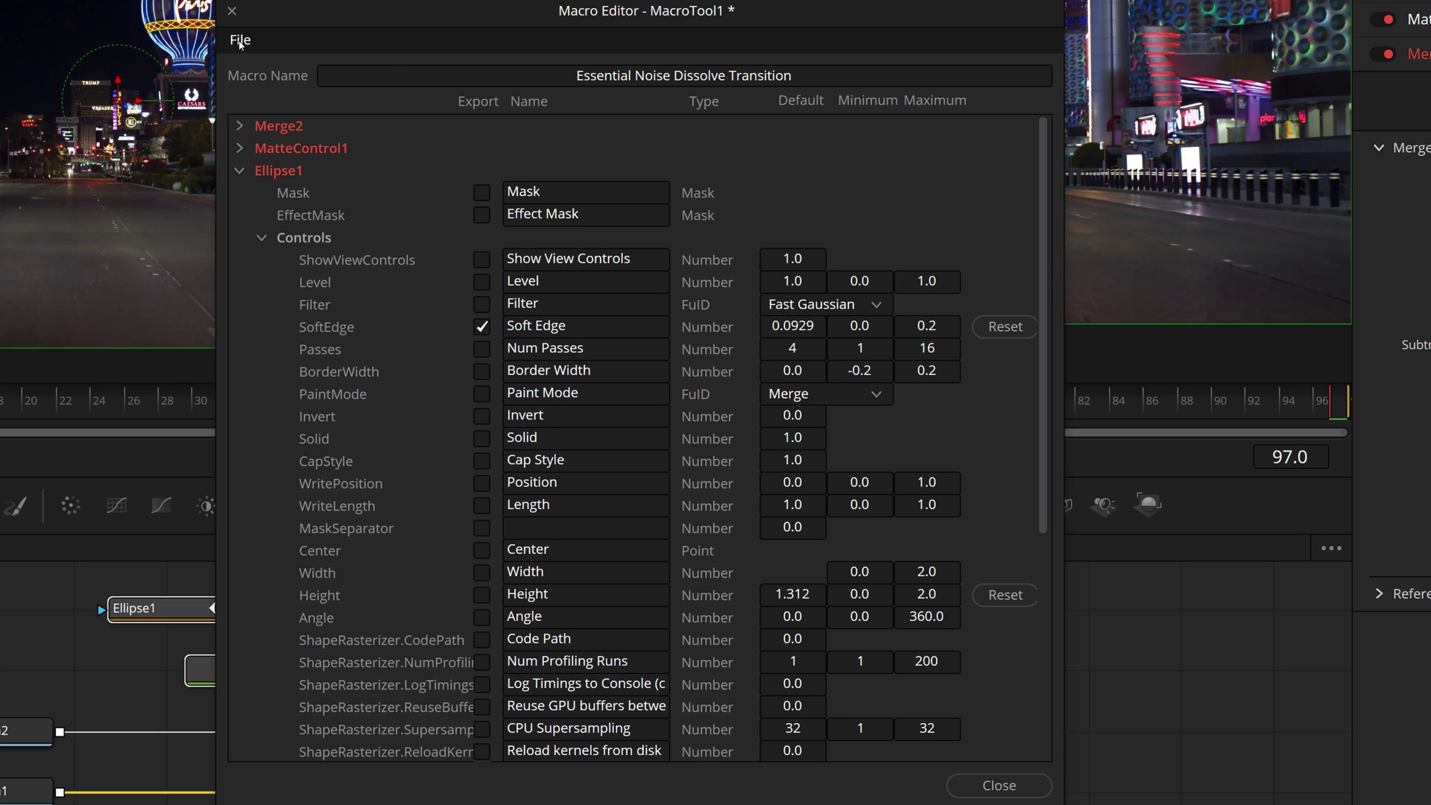
left_click(240, 41)
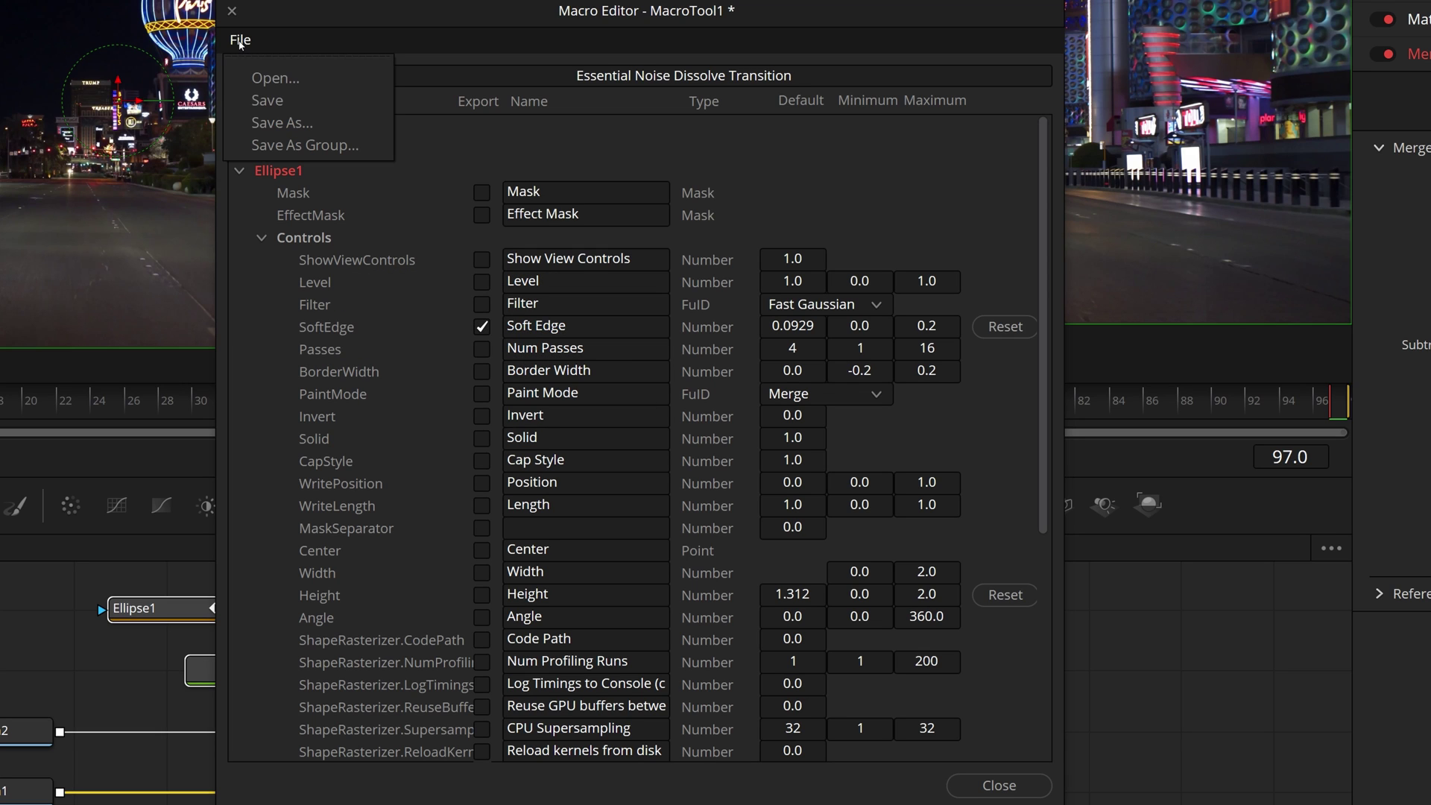
left_click(317, 147)
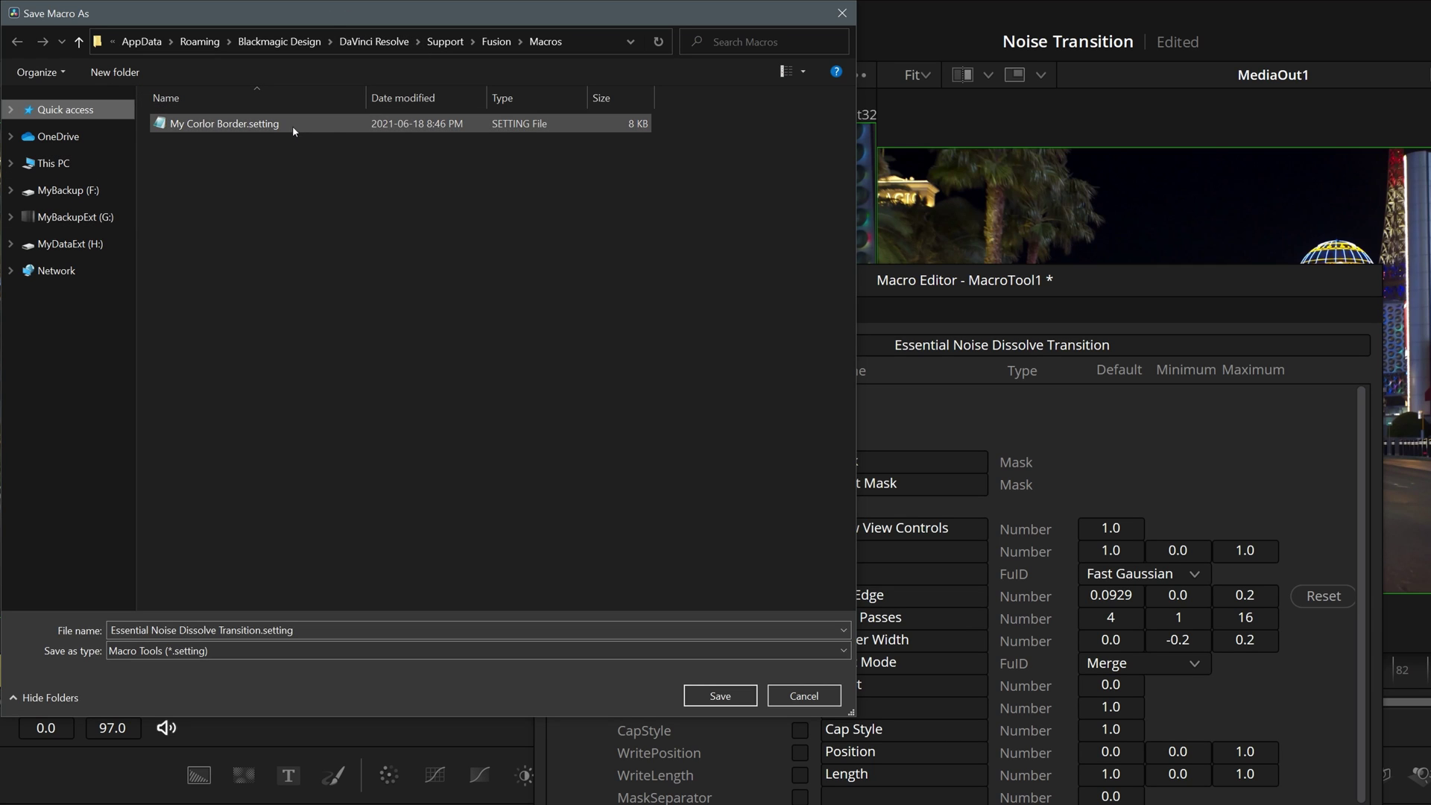
- Save Essential Noise Dissolve Transition.setting into Fusion's Templates\Edit\Transitions folder
left_click(497, 42)
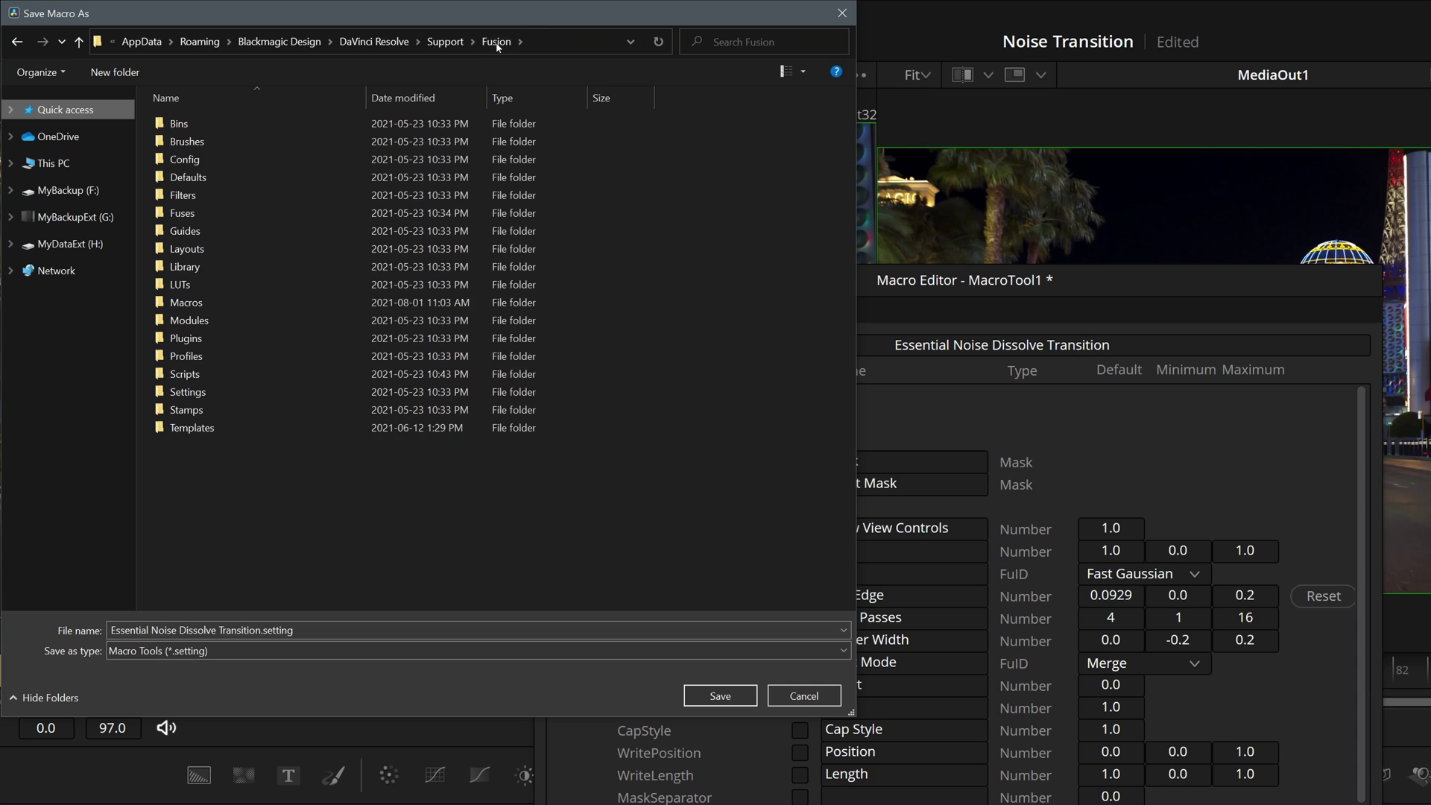
double_click(208, 434)
double_click(183, 125)
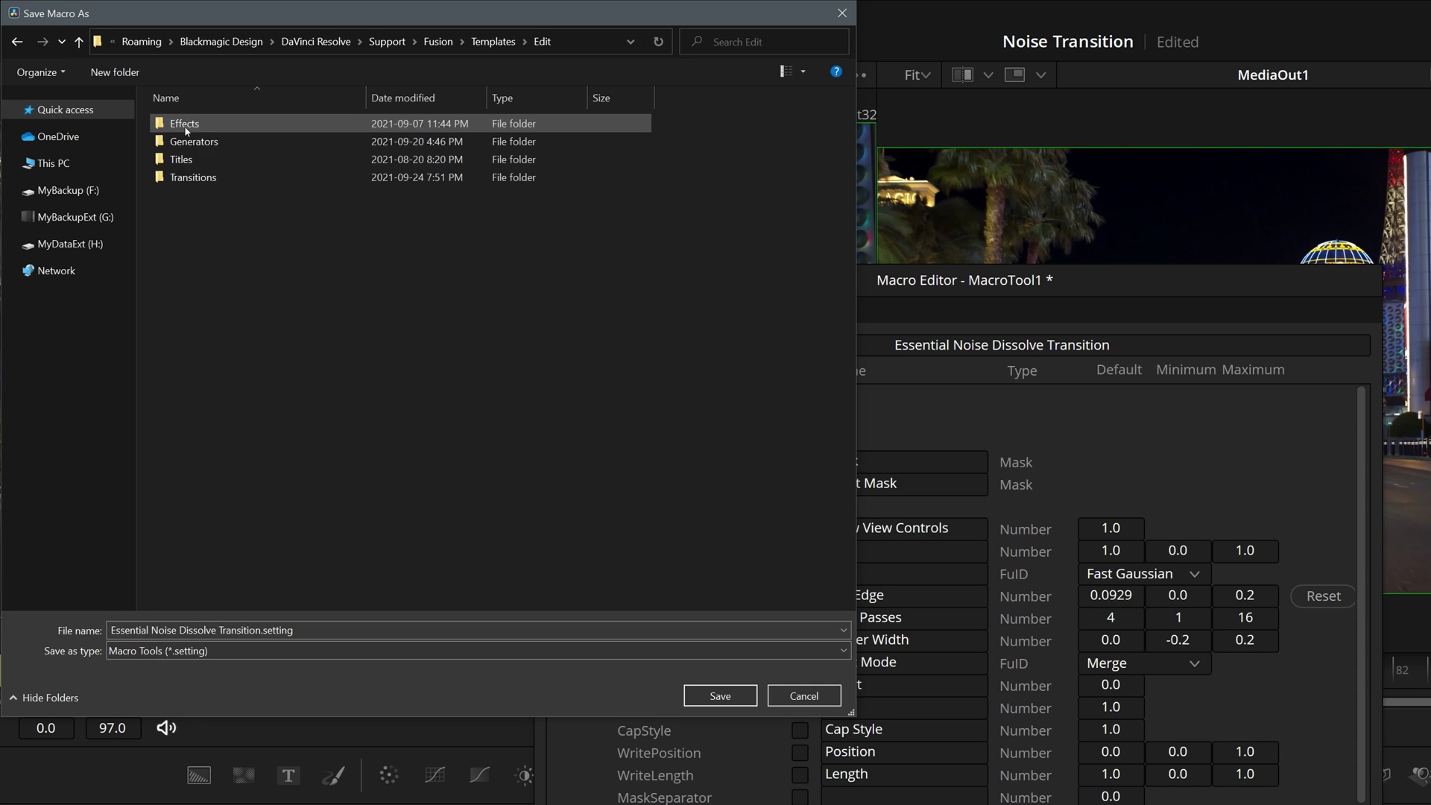
double_click(201, 182)
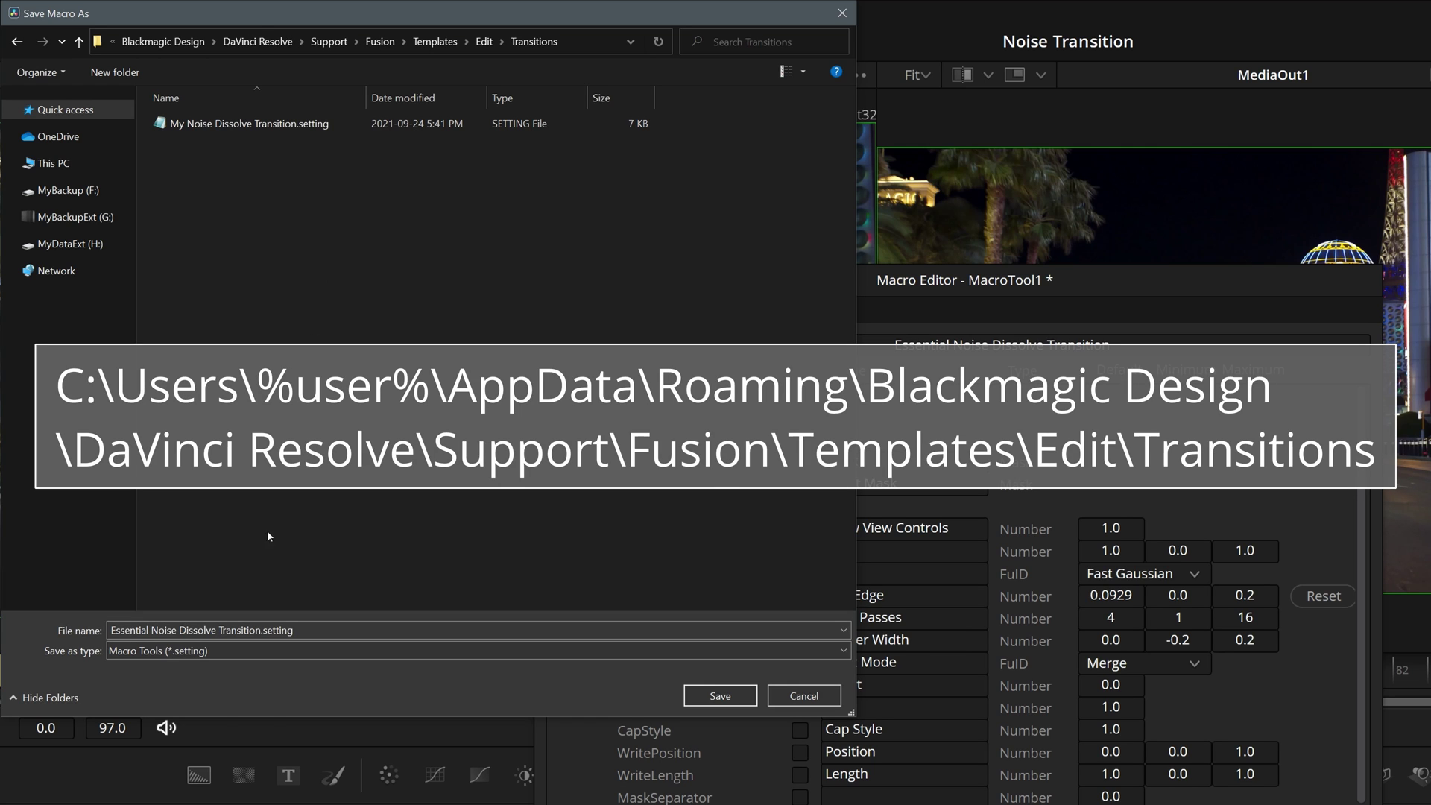
left_click(720, 695)
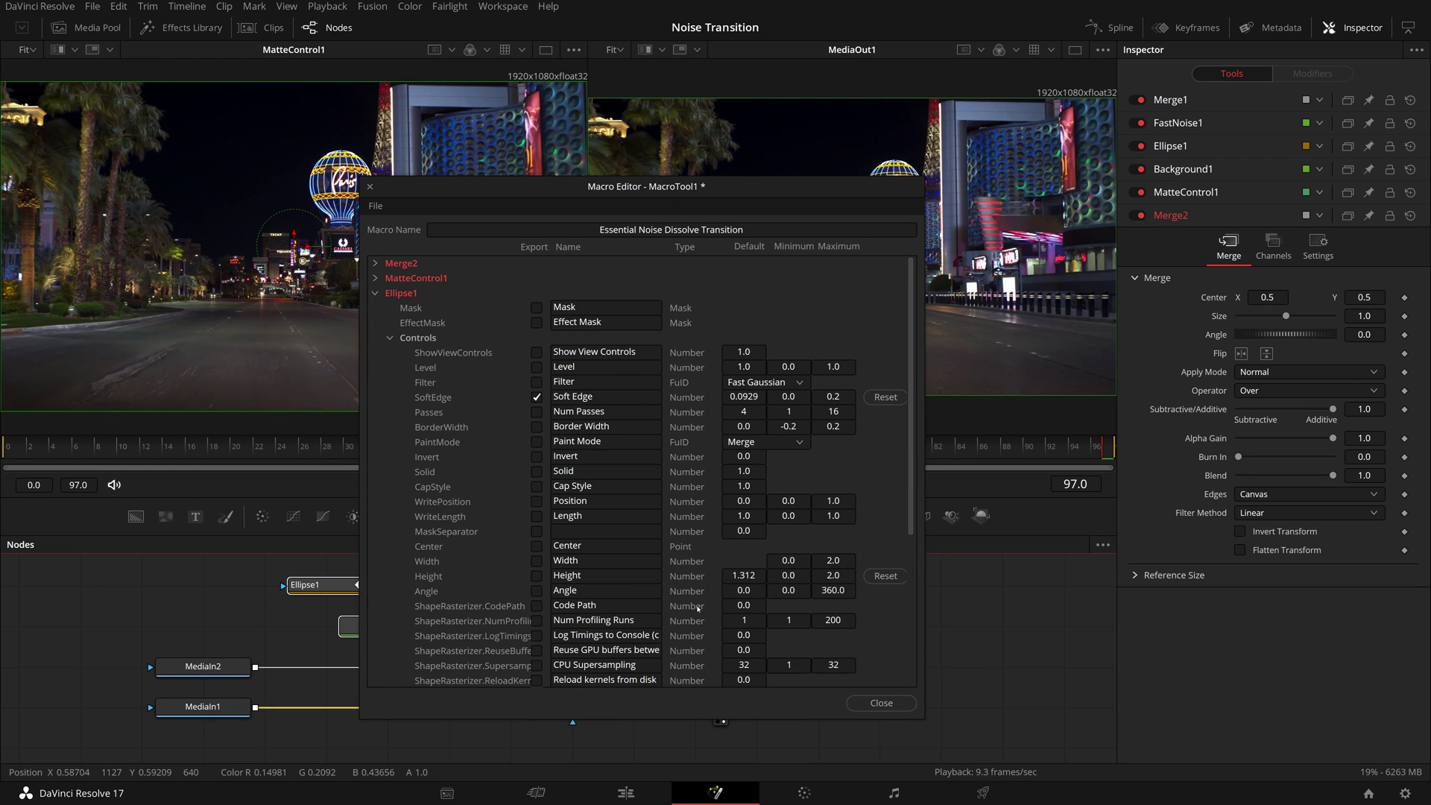
- Close the Macro Editor and return to the Edit page timeline
left_click(876, 705)
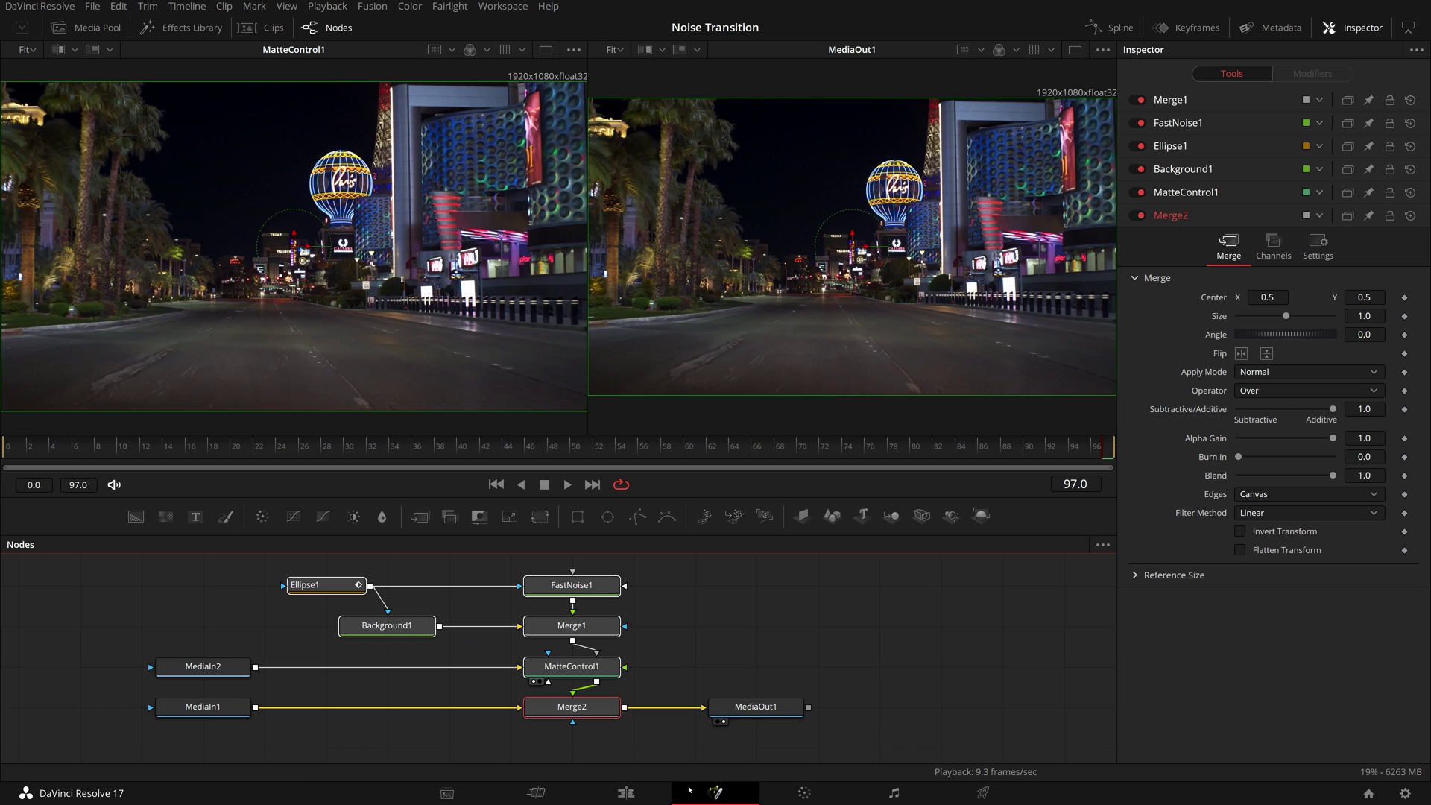
left_click(626, 792)
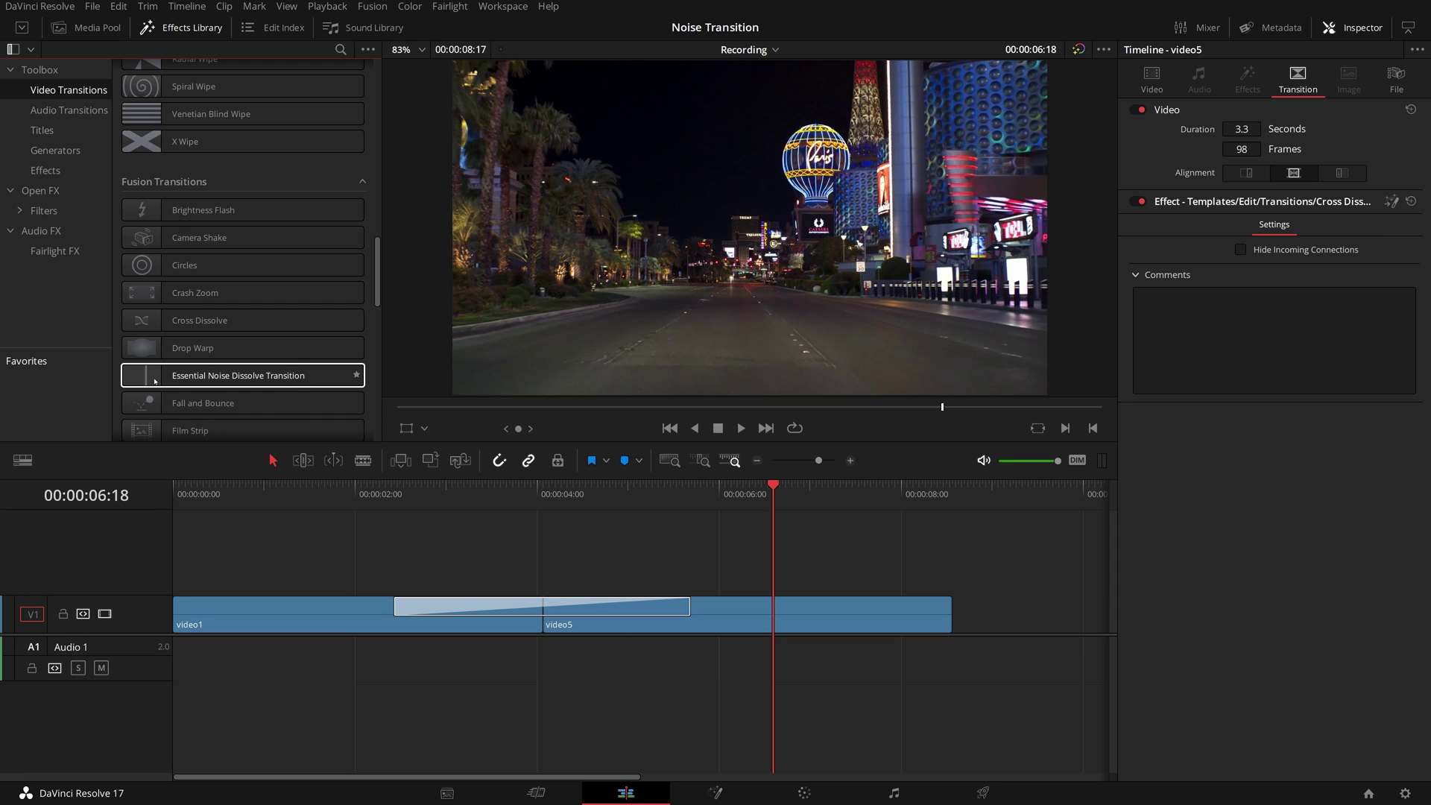
scroll(211, 617, "right", 3)
- Place a duplicate of the video1 clip right after video5 on the timeline
left_click(216, 623)
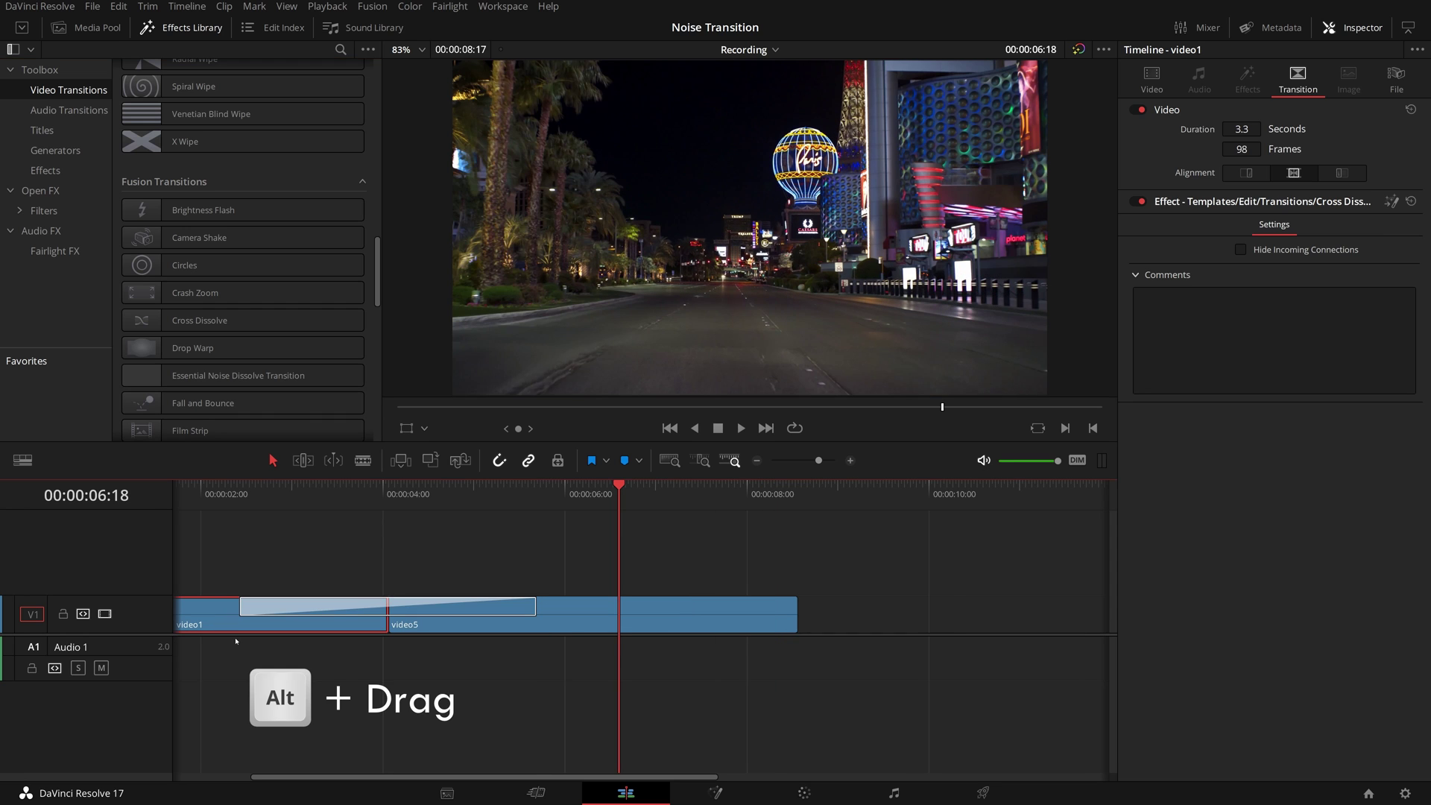
left_click_drag(222, 624, 1001, 608)
left_click(765, 488)
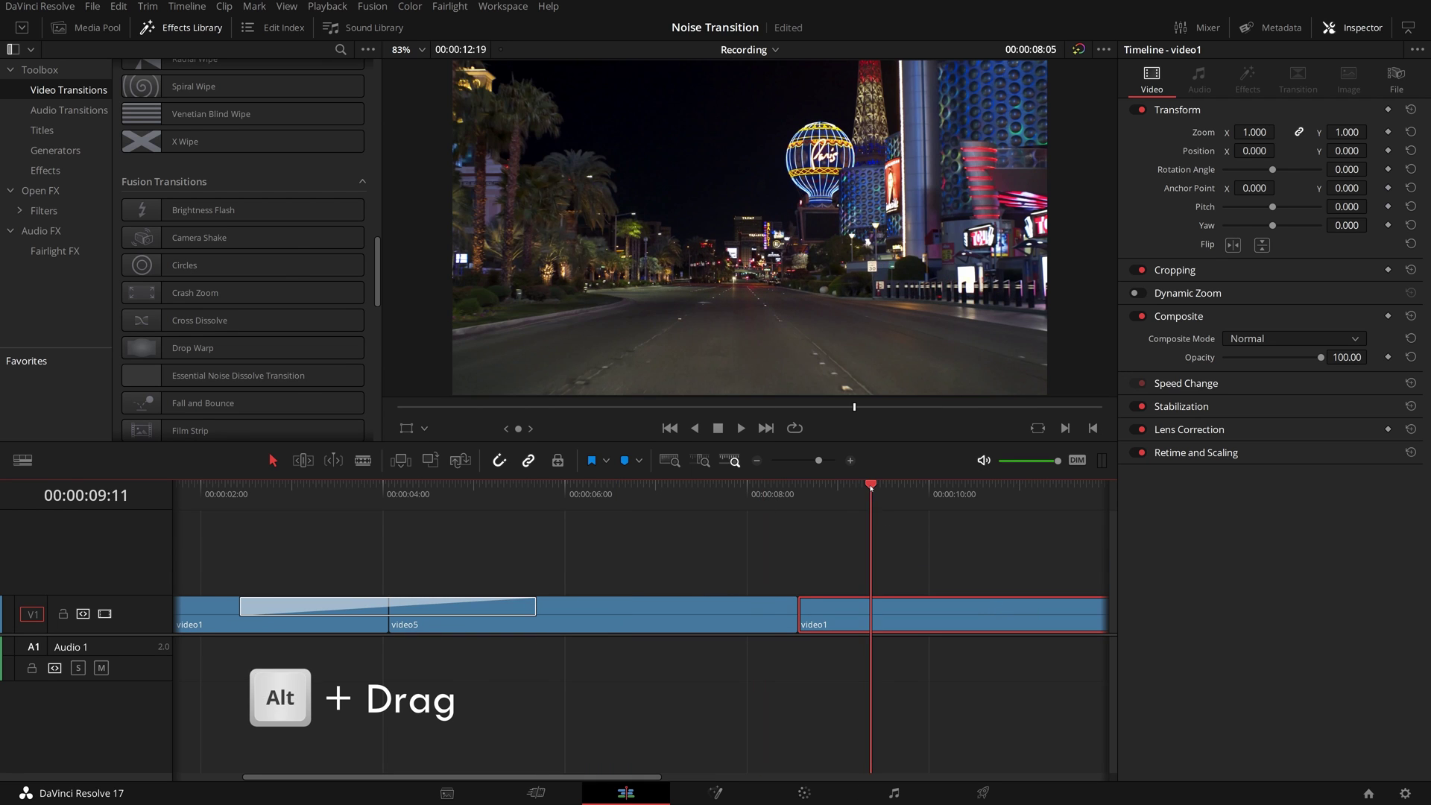
left_click(870, 484)
left_click(744, 488)
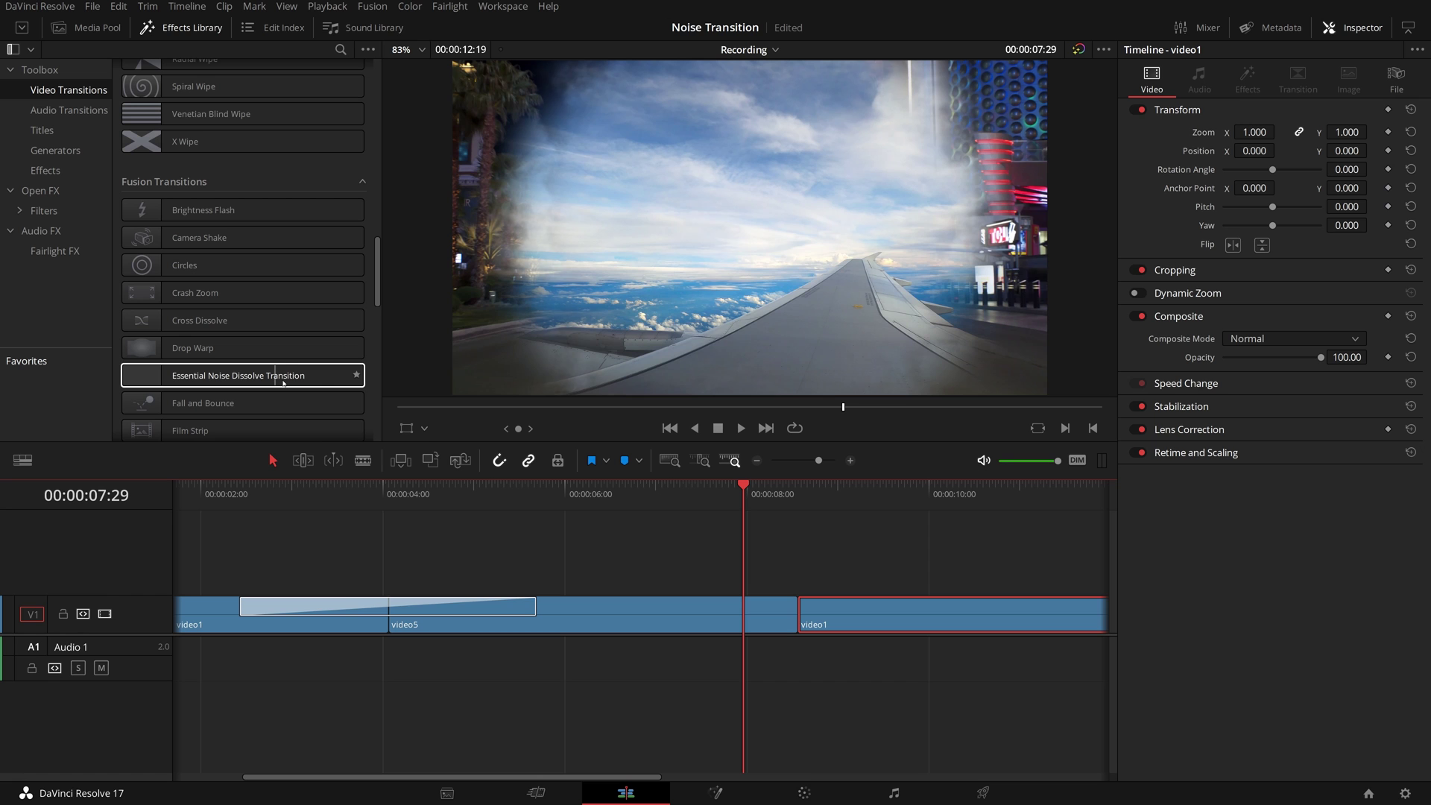
- Apply Essential Noise Dissolve Transition to the video5/video1 cut, lengthen it to 2.9 seconds, and preview it
left_click_drag(284, 382, 799, 607)
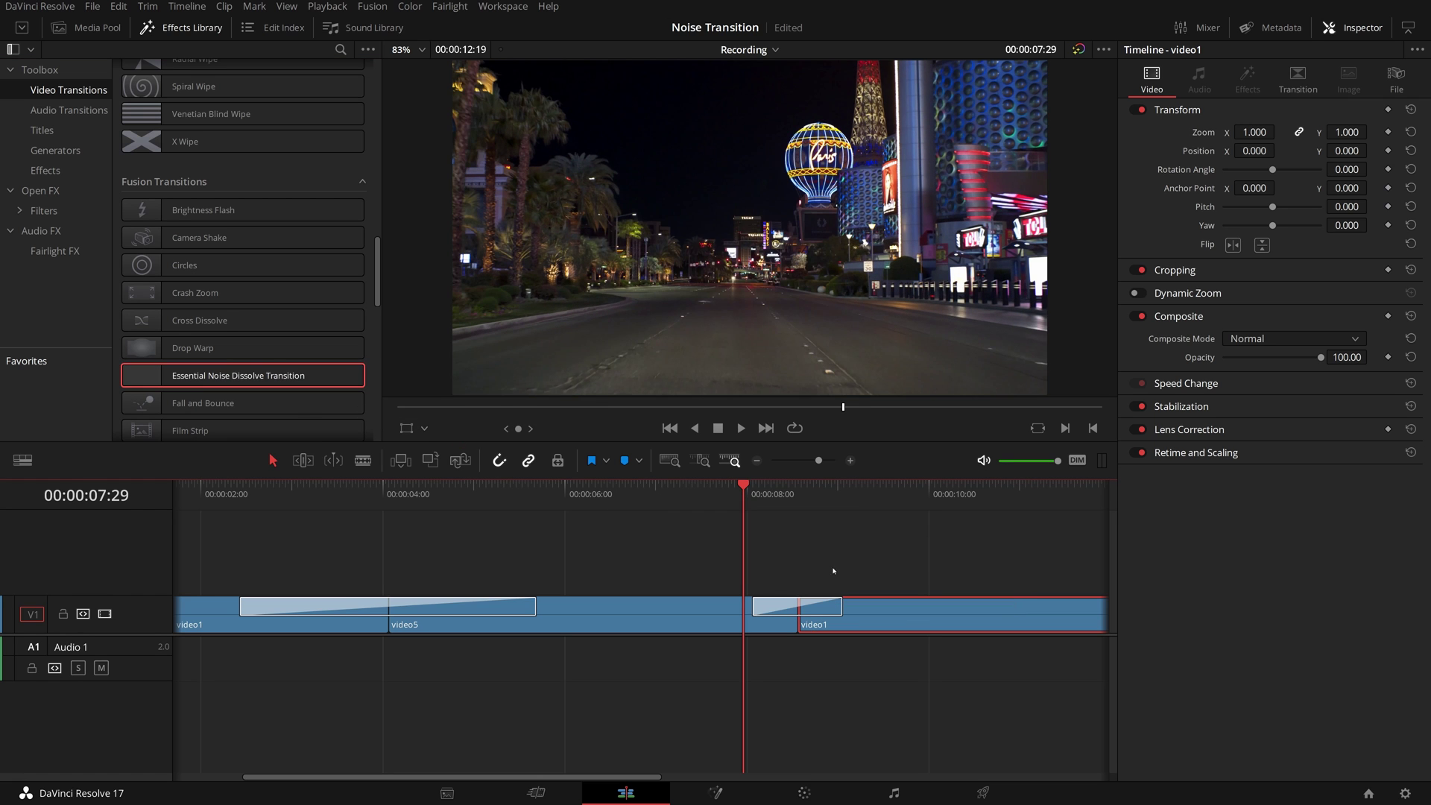
left_click(812, 547)
left_click_drag(748, 493, 777, 496)
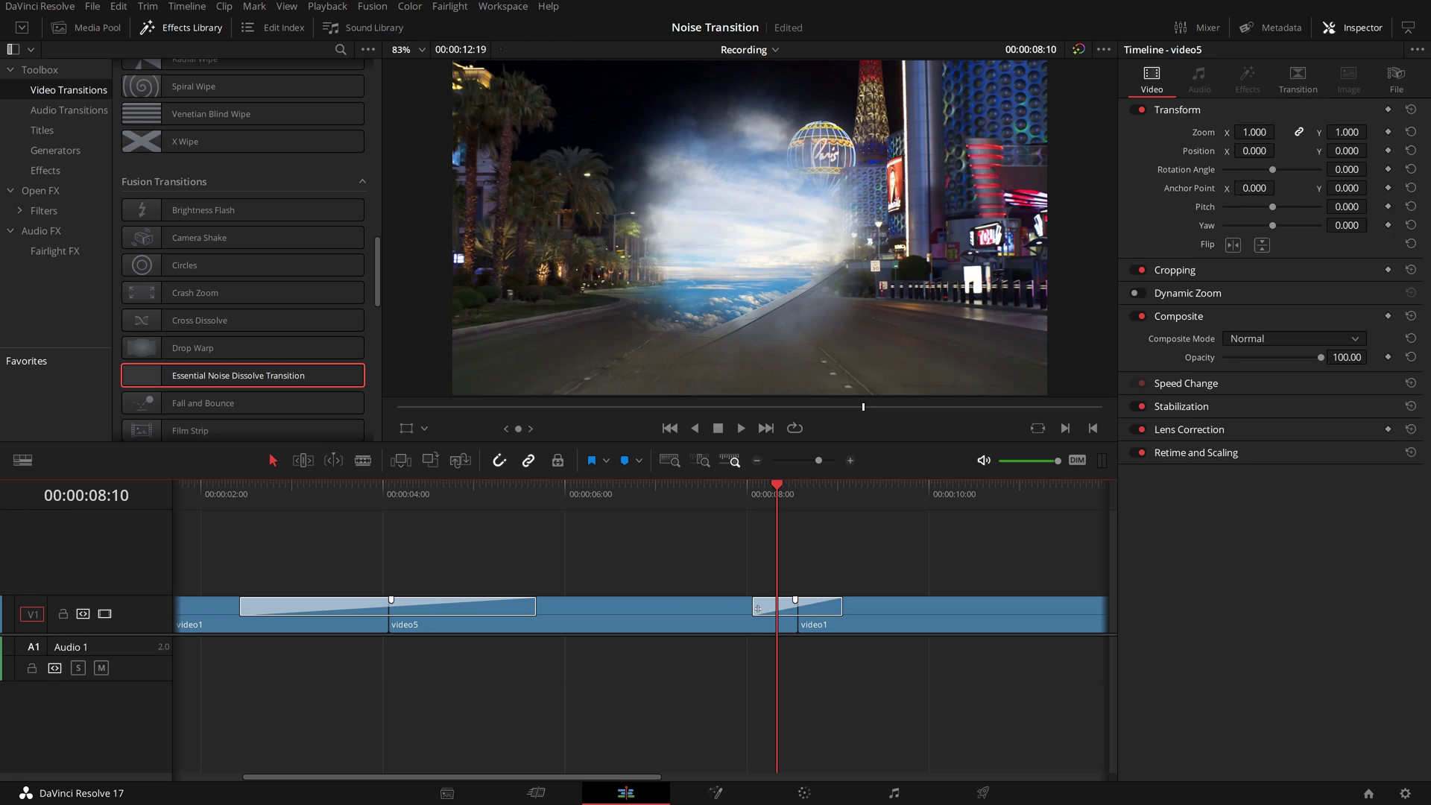
left_click_drag(752, 608, 664, 607)
left_click(656, 504)
key("space")
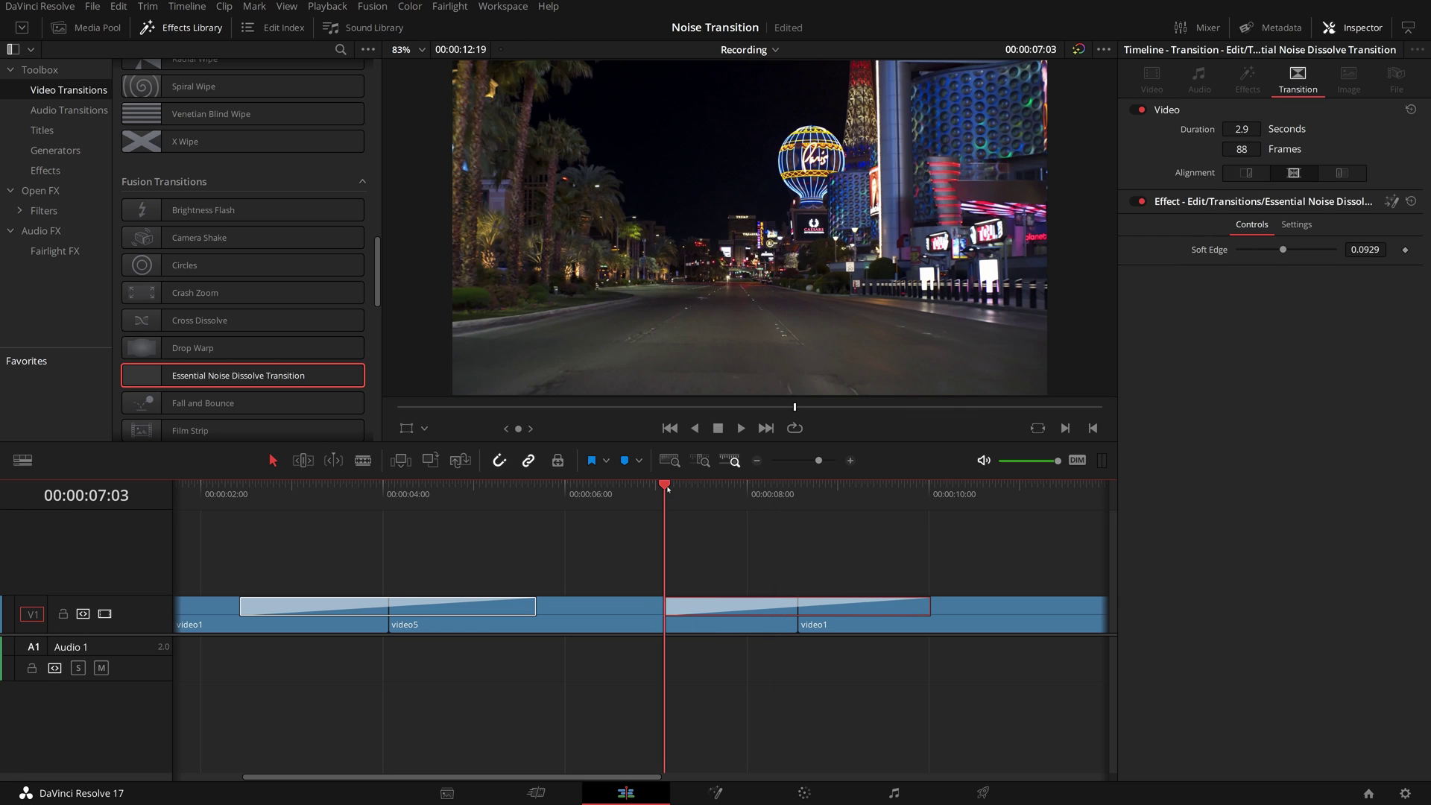
key("space")
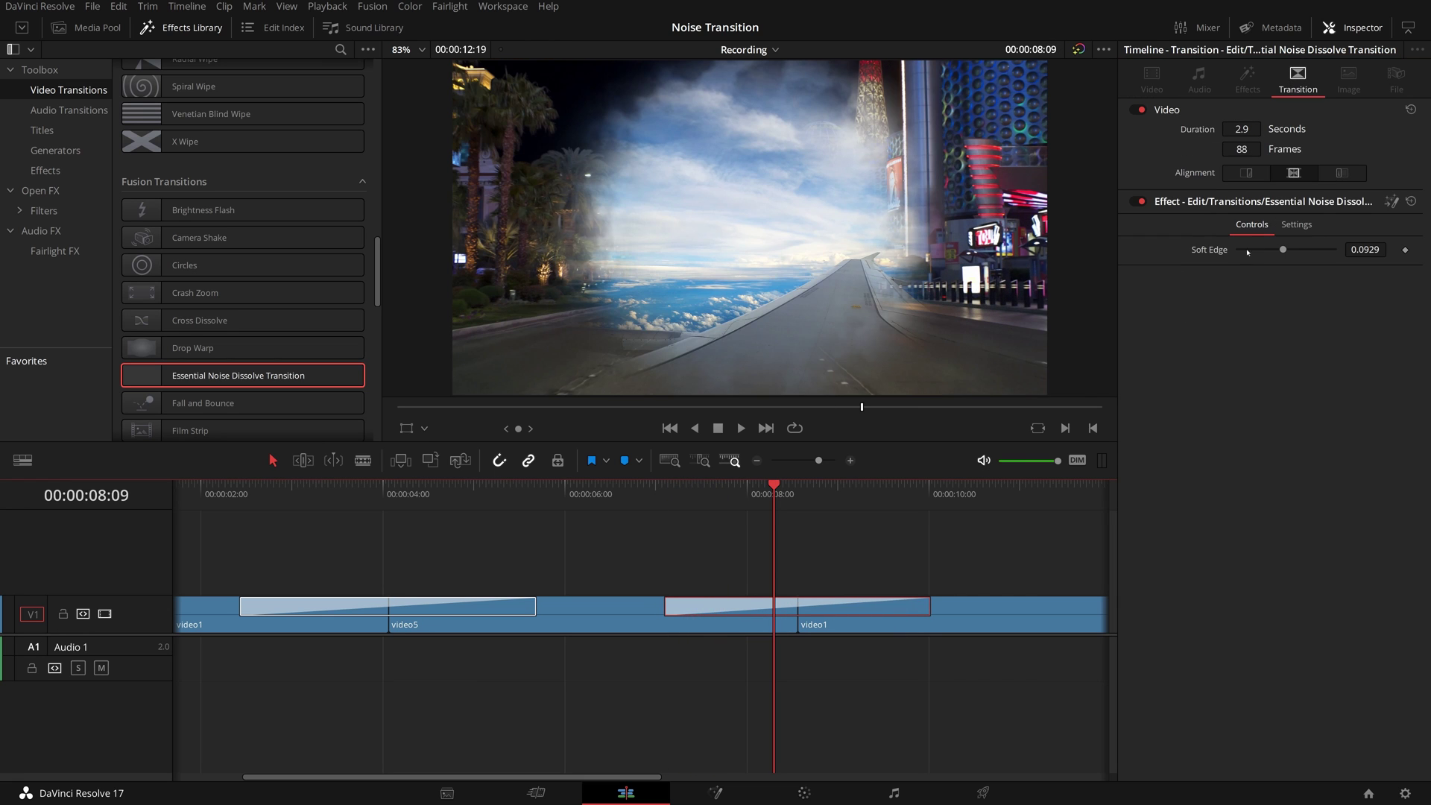
- Set the transition's Soft Edge to 0.1244 and replay the dissolve
mouse_move(1283, 251)
left_mouse_down()
mouse_move(1229, 257)
mouse_move(1274, 259)
left_mouse_up()
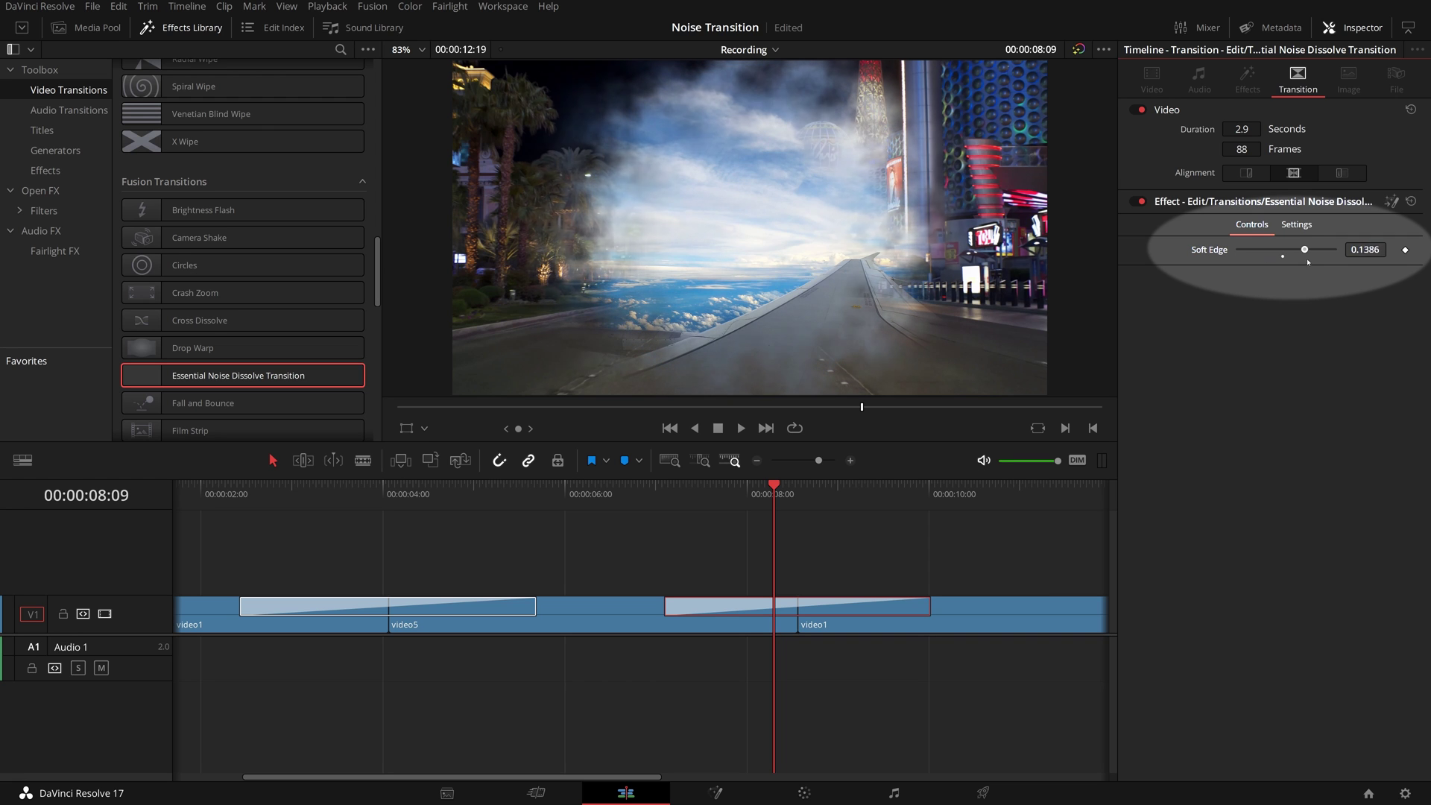
left_click(664, 488)
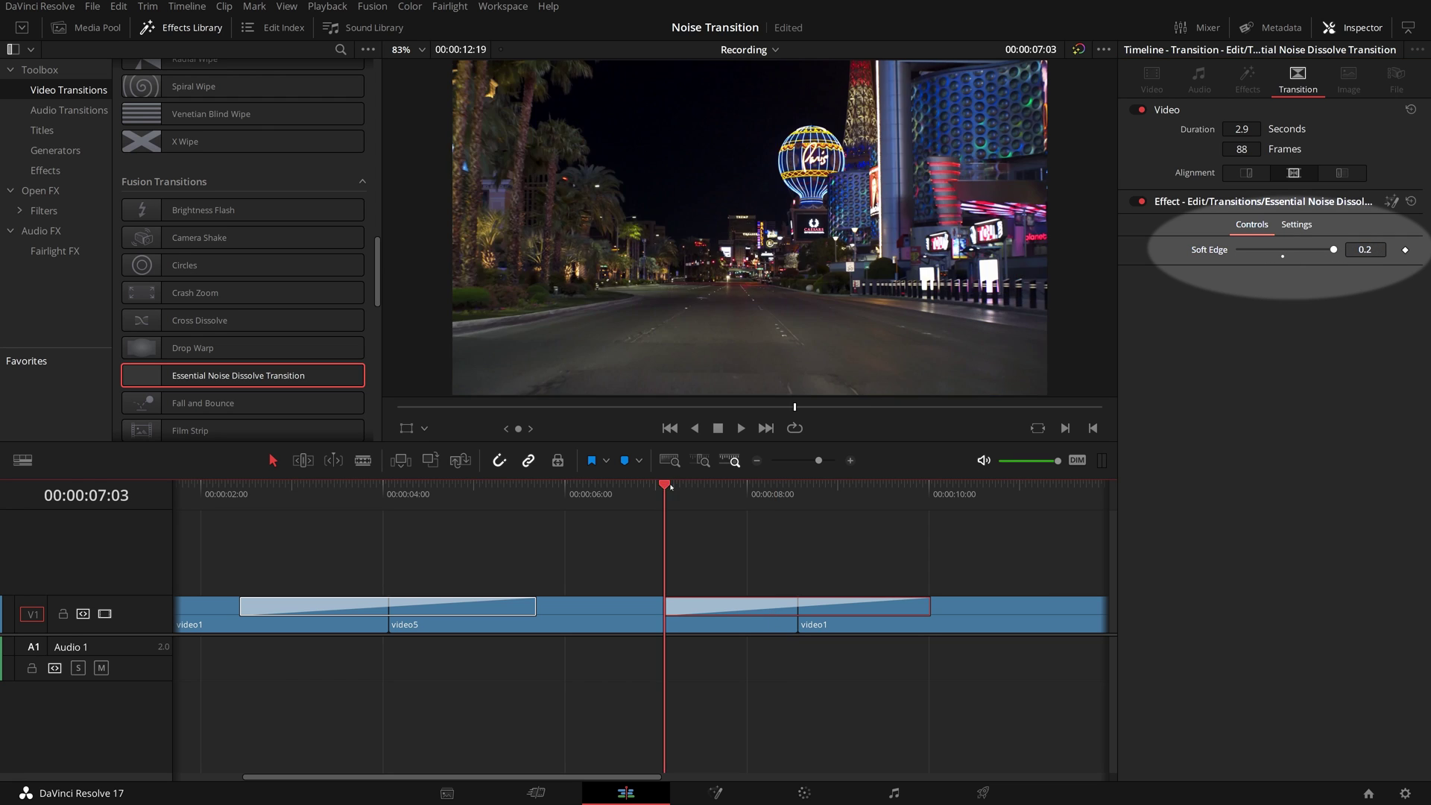
key("space")
left_click(669, 488)
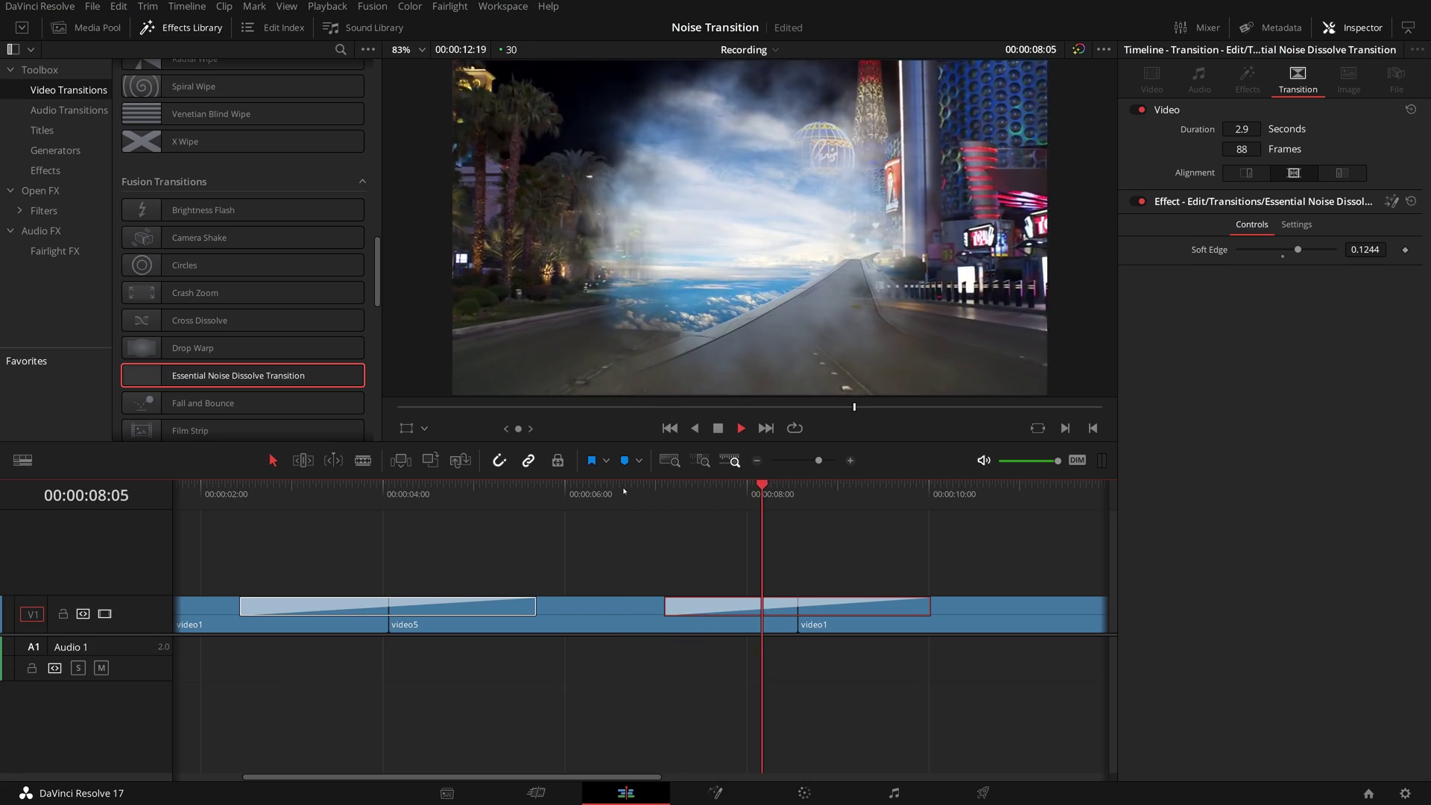